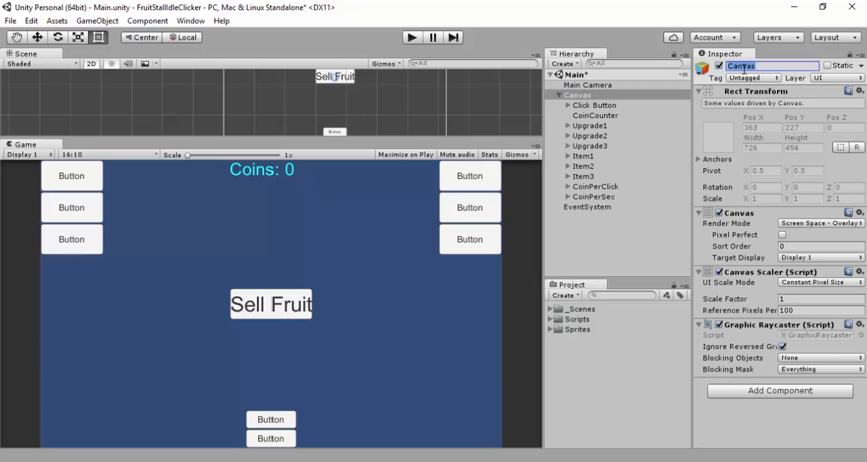
Rename the Canvas object to Screen
{"action": "type", "text": "Screen"}
{"action": "key", "text": "Return"}
Resize the Scene and Game views so both show the whole button layout, and select the Item3 button
{"action": "left_click_drag", "start_coordinate": [447, 139], "coordinate": [450, 200]}
{"action": "left_click_drag", "start_coordinate": [451, 233], "coordinate": [463, 292]}
{"action": "scroll", "coordinate": [370, 259], "scroll_direction": "up", "scroll_amount": 4}
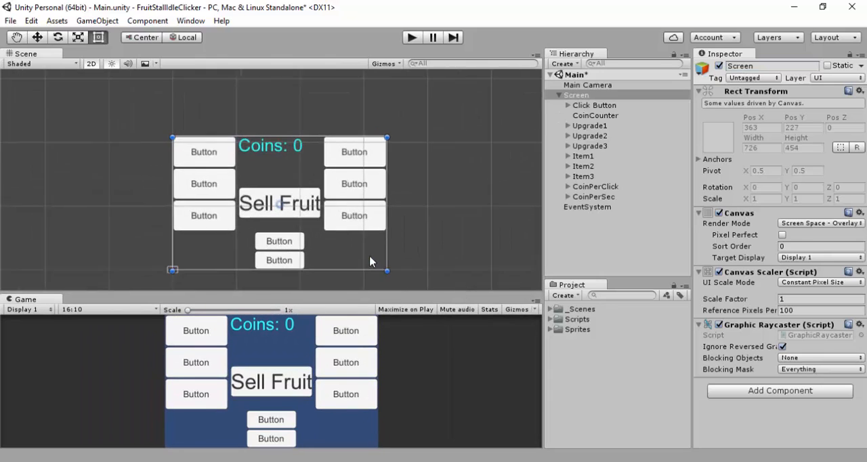
{"action": "scroll", "coordinate": [344, 233], "scroll_direction": "down", "scroll_amount": 1}
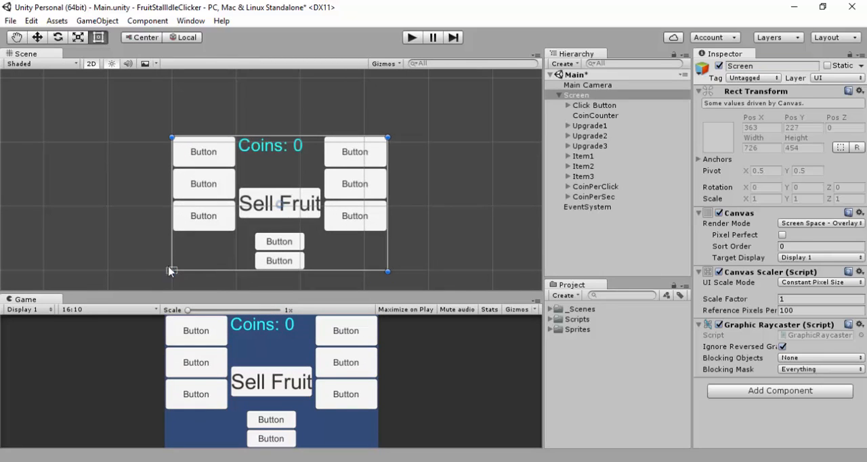
{"action": "left_click", "coordinate": [347, 220]}
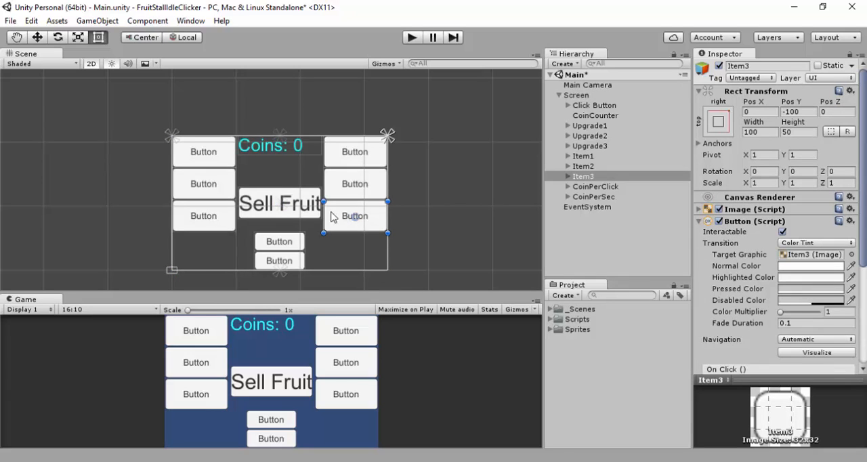
{"action": "mouse_move", "coordinate": [386, 147]}
{"action": "left_mouse_down"}
{"action": "mouse_move", "coordinate": [346, 200]}
{"action": "mouse_move", "coordinate": [352, 229]}
{"action": "mouse_move", "coordinate": [323, 233]}
{"action": "mouse_move", "coordinate": [359, 216]}
{"action": "mouse_move", "coordinate": [388, 133]}
{"action": "left_mouse_up"}
{"action": "mouse_move", "coordinate": [311, 292]}
{"action": "left_mouse_down"}
{"action": "mouse_move", "coordinate": [309, 180]}
{"action": "mouse_move", "coordinate": [293, 105]}
{"action": "mouse_move", "coordinate": [313, 198]}
{"action": "mouse_move", "coordinate": [319, 301]}
{"action": "mouse_move", "coordinate": [310, 180]}
{"action": "mouse_move", "coordinate": [323, 281]}
{"action": "left_mouse_up"}
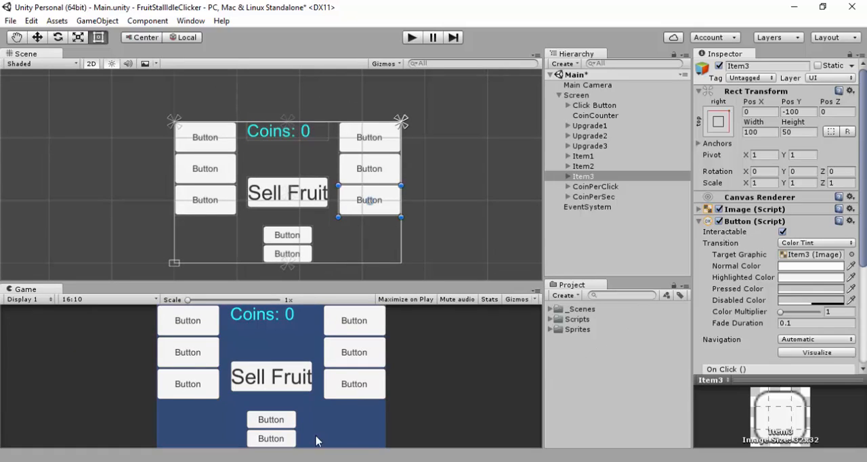
Switch to File Explorer, open the IdleBusiness folder inside Heresy > Game_Projects, and restore the window to a smaller size
{"action": "left_click", "coordinate": [314, 461]}
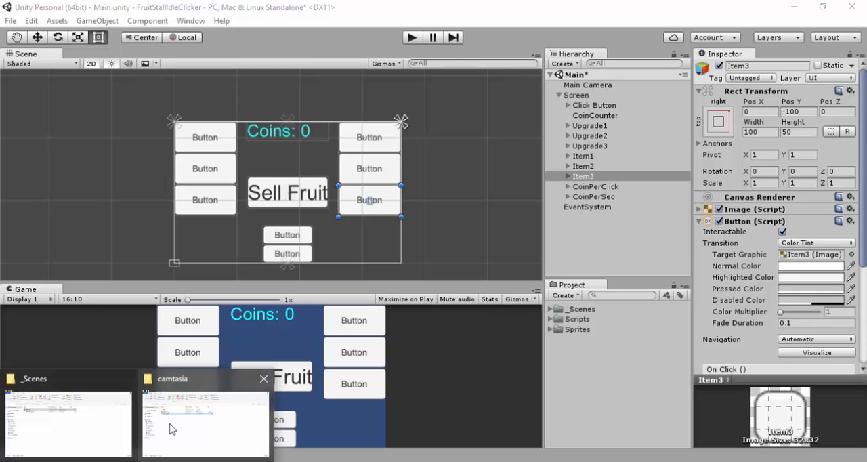
{"action": "left_click", "coordinate": [170, 429]}
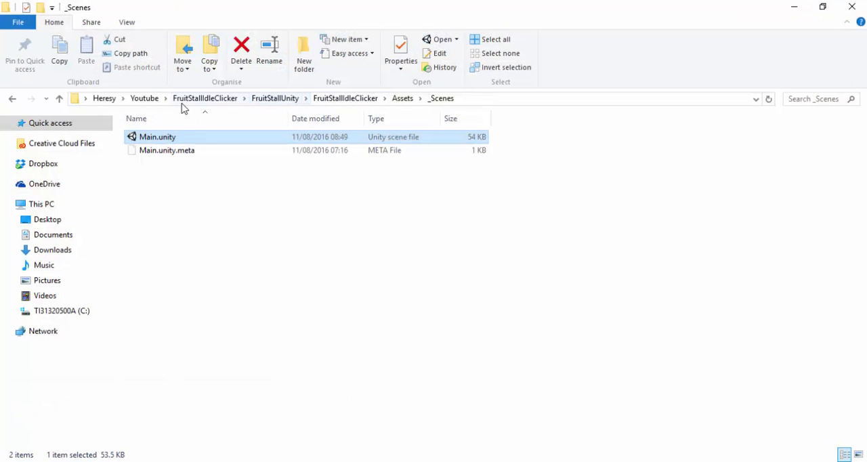
{"action": "left_click", "coordinate": [104, 98]}
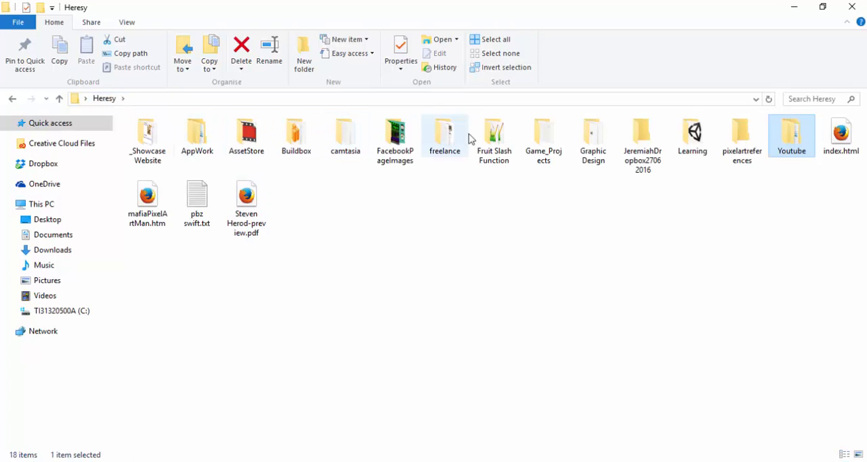
{"action": "double_click", "coordinate": [533, 141]}
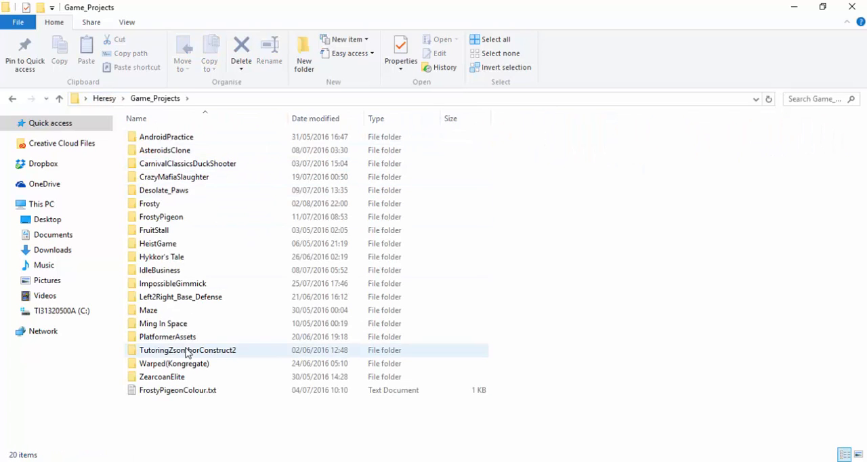
{"action": "left_click", "coordinate": [175, 273]}
{"action": "double_click", "coordinate": [177, 273]}
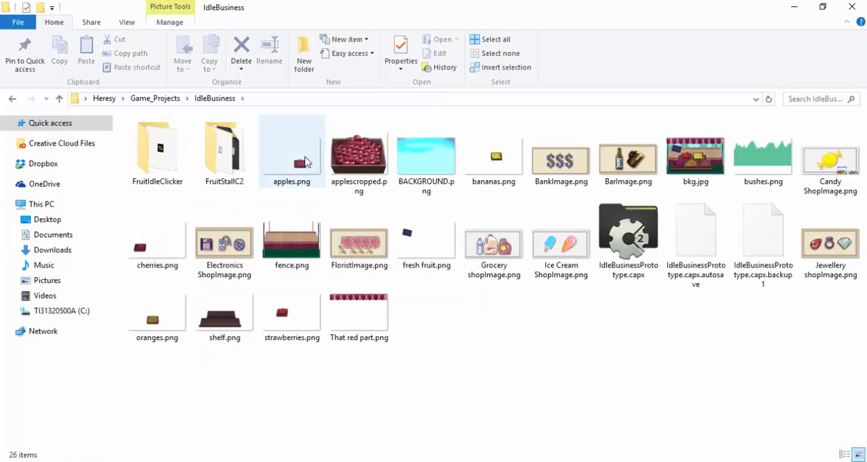
{"action": "left_click", "coordinate": [824, 8]}
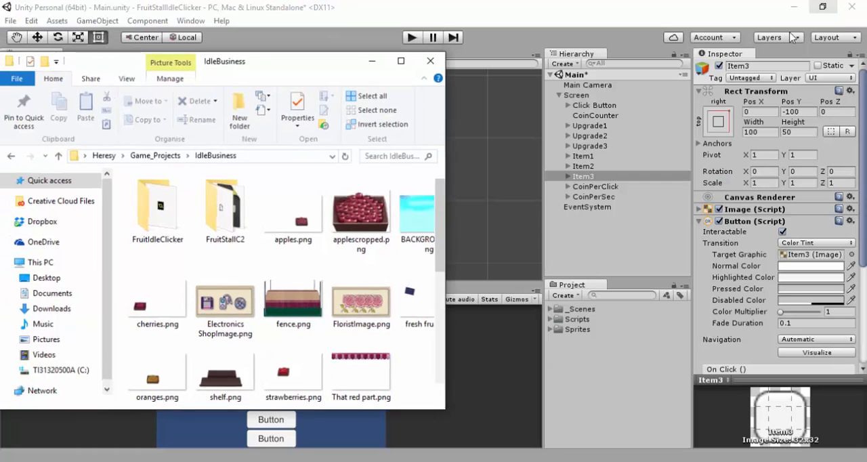
Switch back to Unity and try to delete the bkg image from the Sprites folder
{"action": "left_click", "coordinate": [556, 335]}
{"action": "left_click", "coordinate": [553, 330]}
{"action": "left_click", "coordinate": [572, 339]}
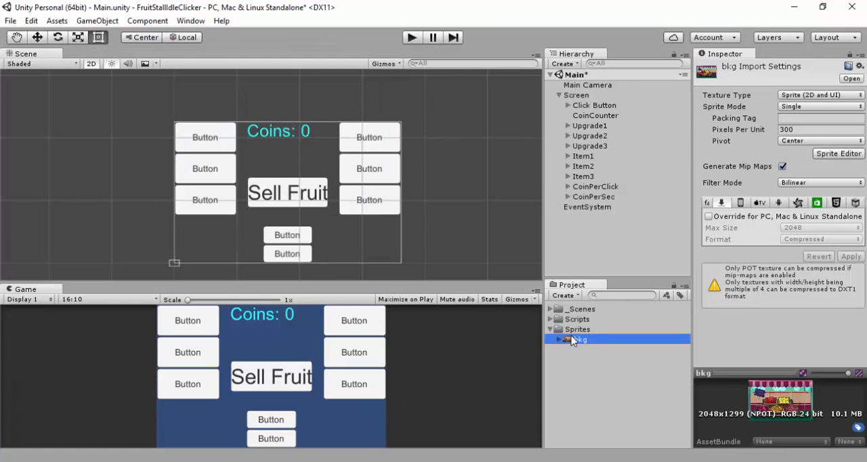
{"action": "key", "text": "Delete"}
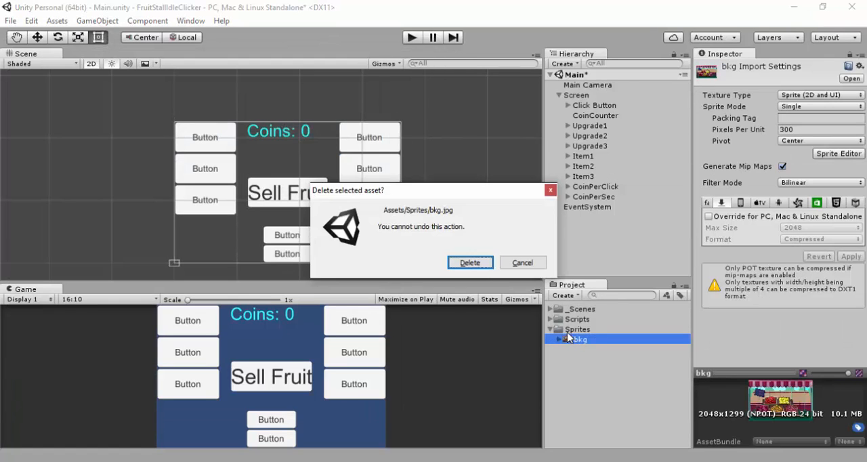
{"action": "left_click", "coordinate": [470, 263]}
In File Explorer's IdleBusiness folder, select apples.png, BACKGROUND.png, bananas.png, bushes.png and cherries.png together
{"action": "left_click", "coordinate": [559, 331]}
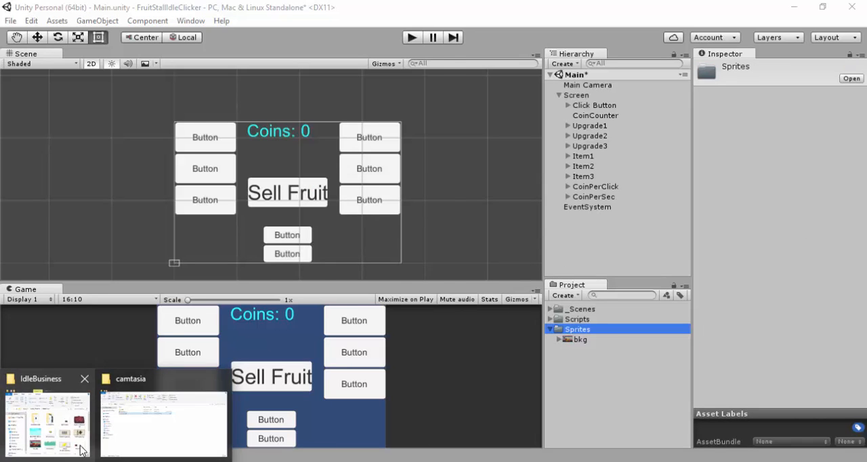
{"action": "left_click", "coordinate": [81, 449]}
{"action": "left_click_drag", "start_coordinate": [310, 49], "coordinate": [294, 8]}
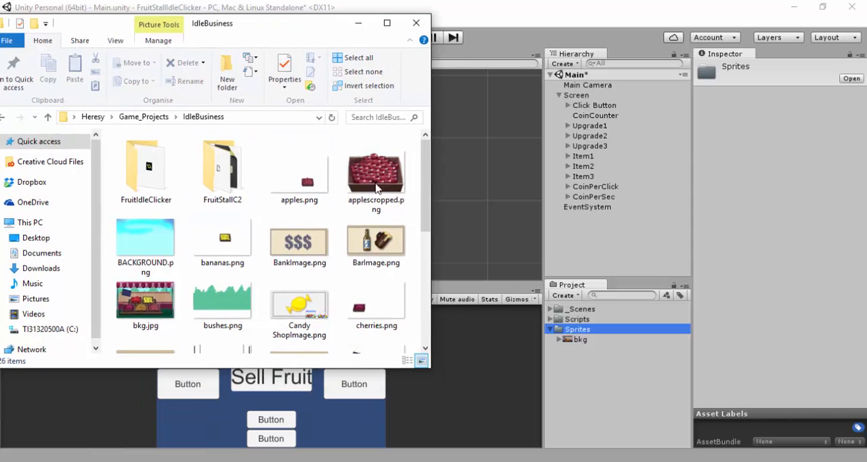
{"action": "left_click", "coordinate": [305, 194]}
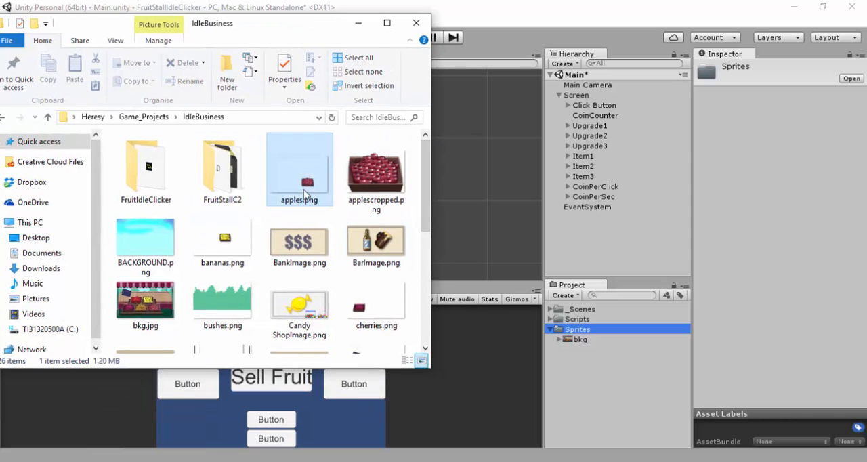
{"action": "left_click", "coordinate": [151, 247], "text": "ctrl"}
{"action": "left_click", "coordinate": [222, 243], "text": "ctrl"}
{"action": "left_click", "coordinate": [222, 305], "text": "ctrl"}
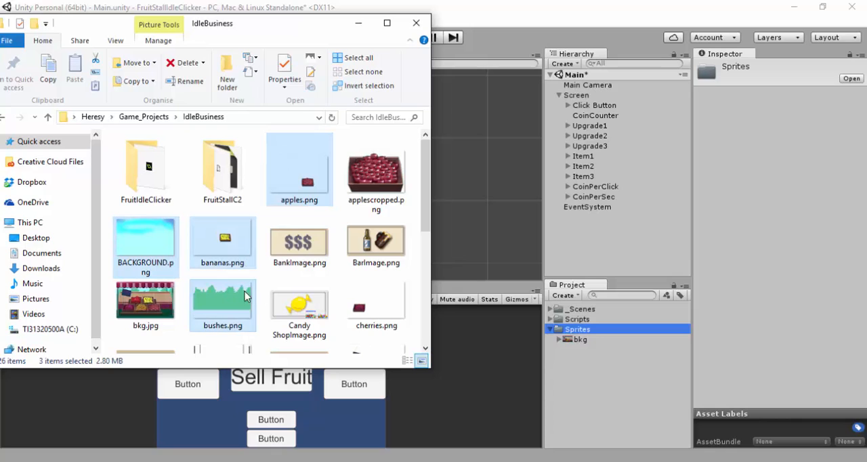
{"action": "left_click", "coordinate": [392, 308], "text": "ctrl"}
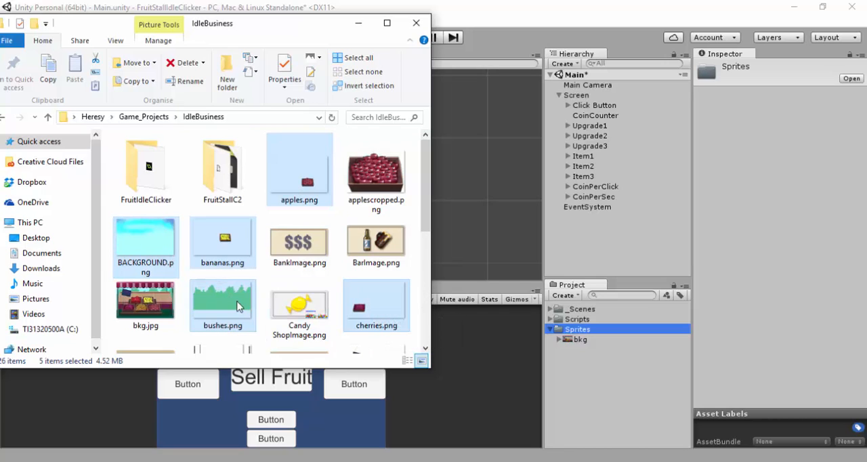
Add fence.png, fresh fruit.png, oranges.png, shelf.png, That red part.png and strawberries.png to the file selection
{"action": "scroll", "coordinate": [237, 306], "scroll_direction": "down", "scroll_amount": 3}
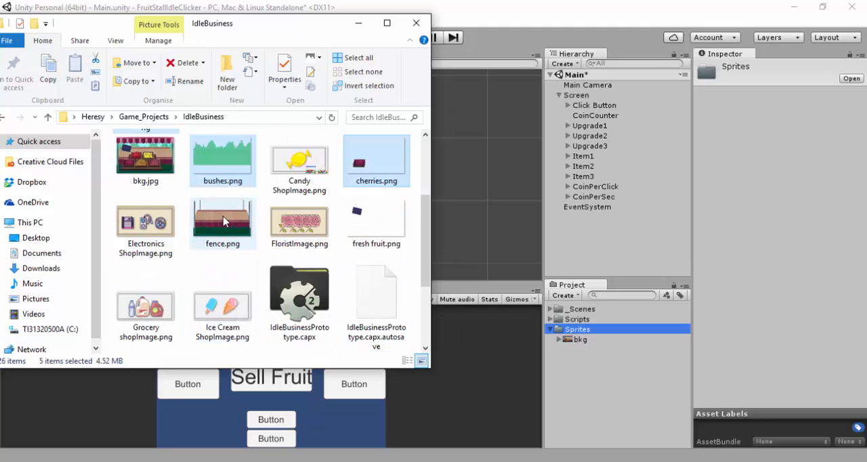
{"action": "left_click", "coordinate": [224, 221], "text": "ctrl"}
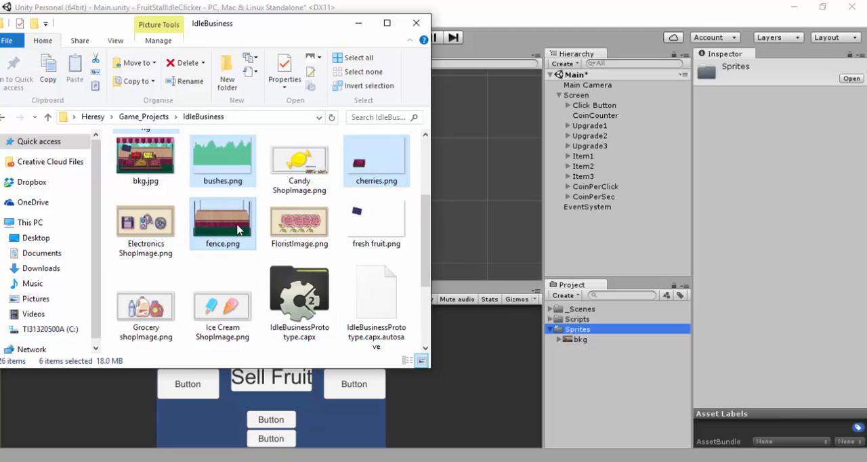
{"action": "left_click", "coordinate": [376, 225], "text": "ctrl"}
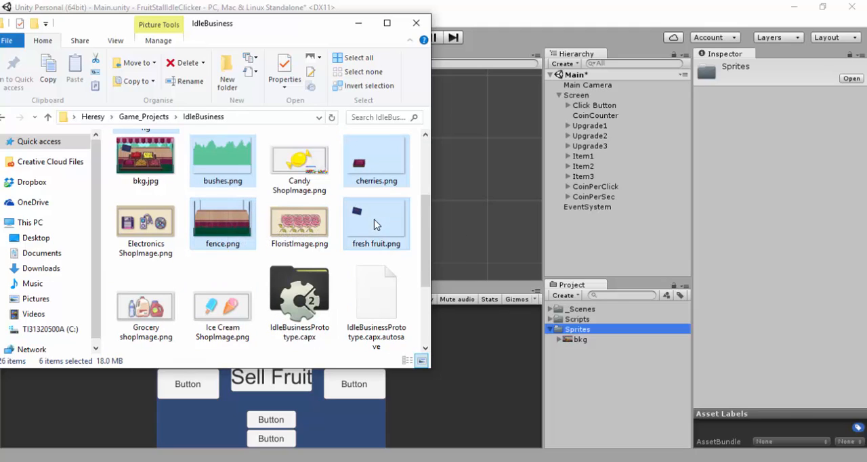
{"action": "scroll", "coordinate": [280, 258], "scroll_direction": "down", "scroll_amount": 2}
{"action": "left_click", "coordinate": [290, 256], "text": "ctrl"}
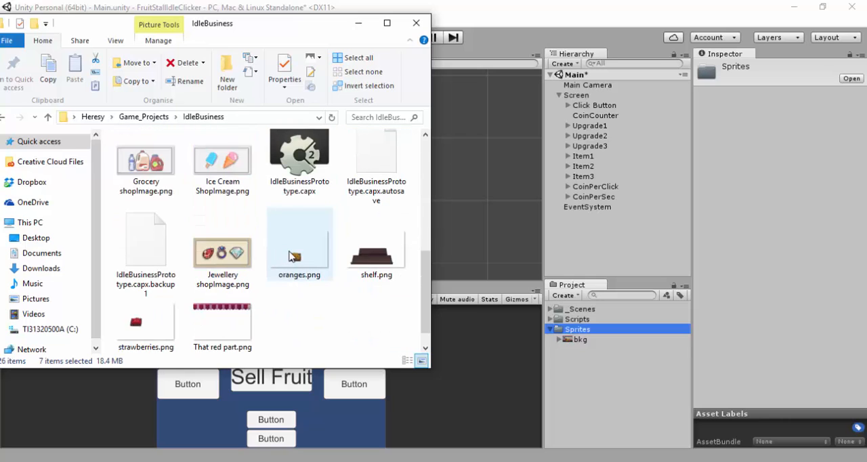
{"action": "left_click", "coordinate": [374, 252], "text": "ctrl"}
{"action": "left_click", "coordinate": [216, 332], "text": "ctrl"}
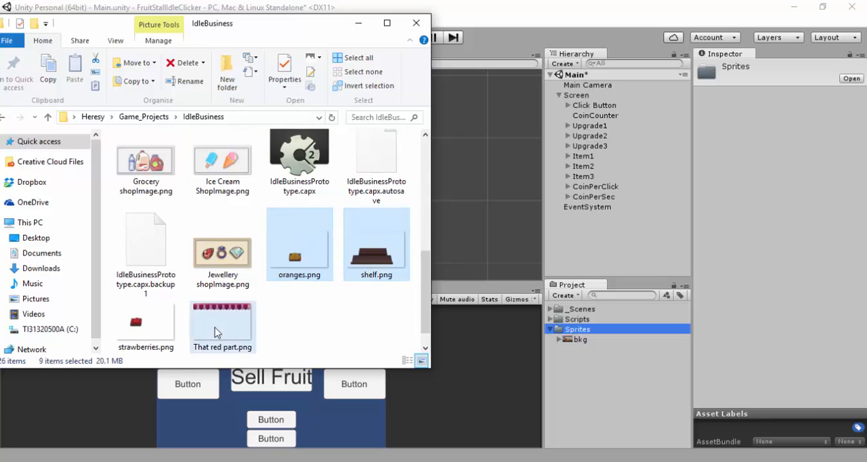
{"action": "left_click", "coordinate": [144, 333], "text": "ctrl"}
Import the selected stall images into the Unity project's Sprites folder
{"action": "scroll", "coordinate": [288, 302], "scroll_direction": "up", "scroll_amount": 1}
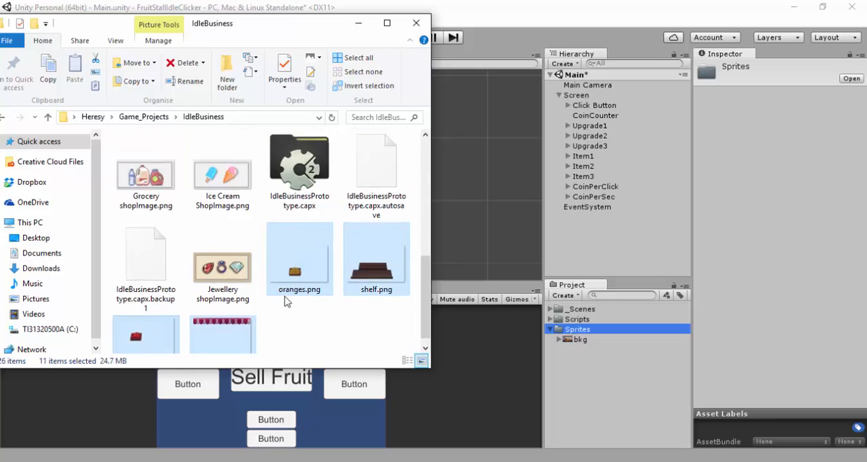
{"action": "scroll", "coordinate": [285, 301], "scroll_direction": "up", "scroll_amount": 5}
{"action": "scroll", "coordinate": [285, 300], "scroll_direction": "down", "scroll_amount": 3}
{"action": "scroll", "coordinate": [284, 301], "scroll_direction": "up", "scroll_amount": 3}
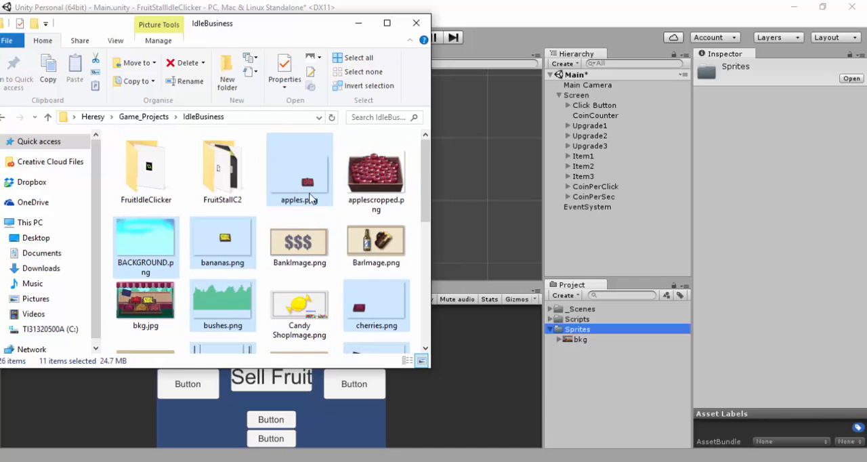
{"action": "left_click_drag", "start_coordinate": [307, 181], "coordinate": [577, 329]}
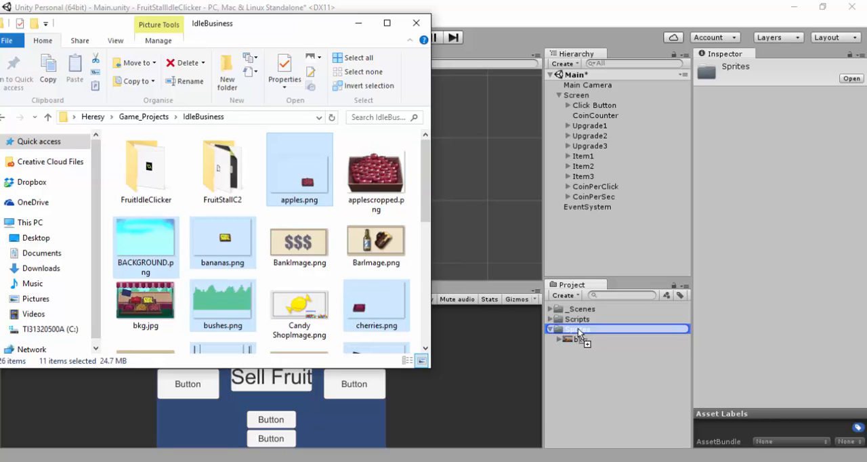
{"action": "left_click_drag", "start_coordinate": [578, 329], "coordinate": [577, 329]}
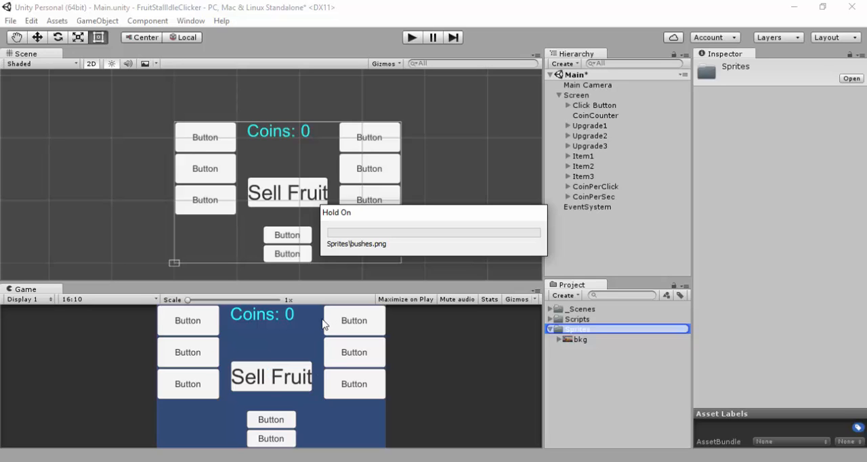
{"action": "mouse_move", "coordinate": [117, 459]}
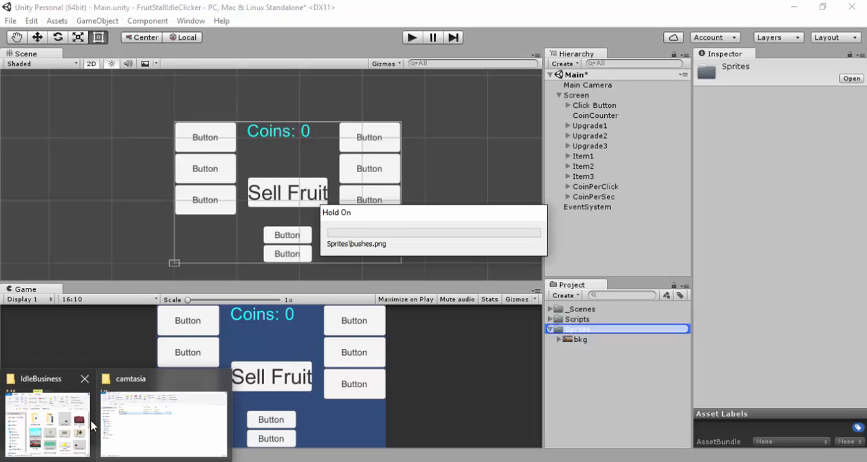
{"action": "left_click", "coordinate": [75, 410]}
{"action": "left_click_drag", "start_coordinate": [161, 195], "coordinate": [151, 118]}
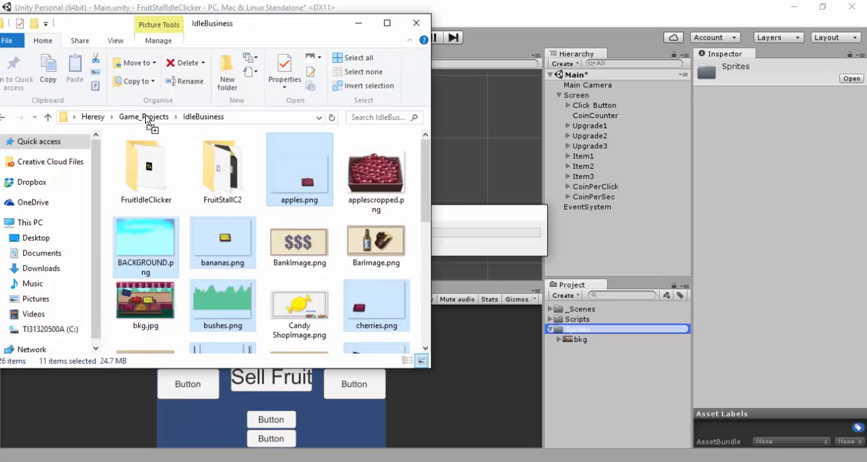
{"action": "left_click_drag", "start_coordinate": [251, 148], "coordinate": [486, 217]}
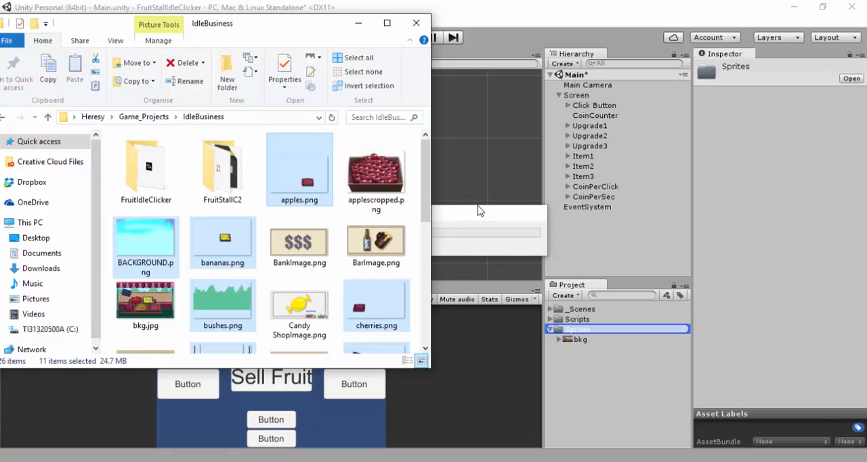
{"action": "left_click_drag", "start_coordinate": [478, 210], "coordinate": [357, 33]}
{"action": "left_click", "coordinate": [533, 51]}
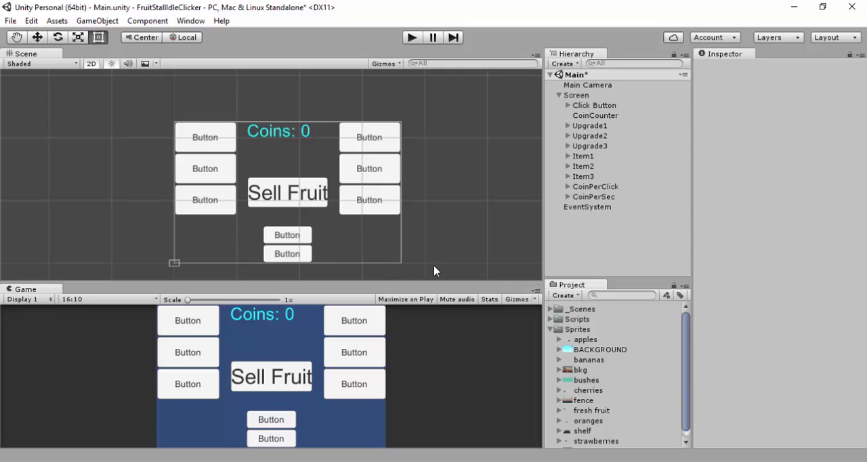
Save the Main scene and check the imported images in the Sprites folder
{"action": "left_click", "coordinate": [587, 248]}
{"action": "key", "text": "ctrl+s"}
{"action": "scroll", "coordinate": [605, 356], "scroll_direction": "down", "scroll_amount": 1}
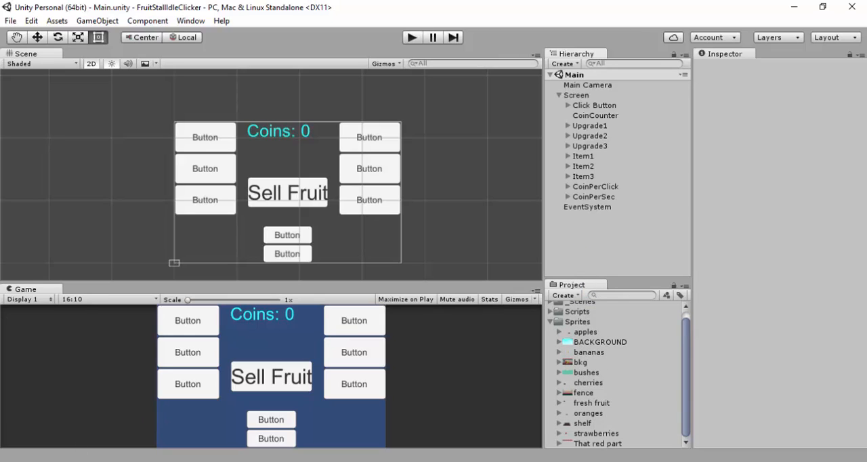
Switch to File Explorer and open the logo farm folder inside Game_Projects' FruitStall folder
{"action": "left_click", "coordinate": [68, 406]}
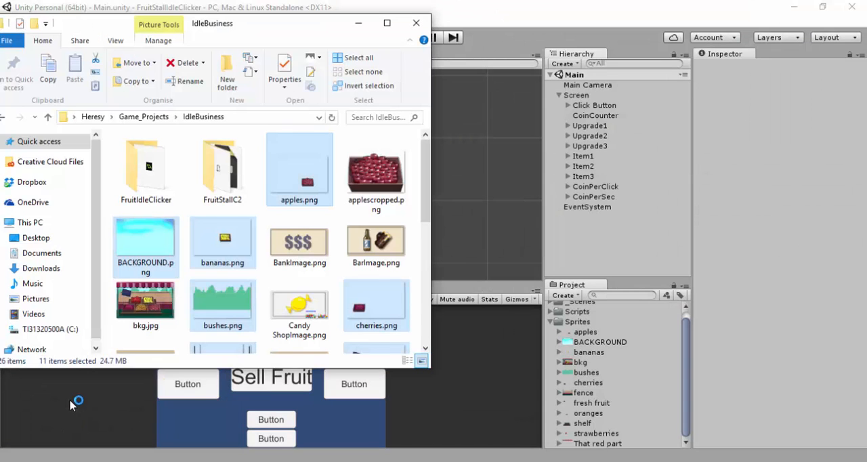
{"action": "left_click", "coordinate": [139, 117]}
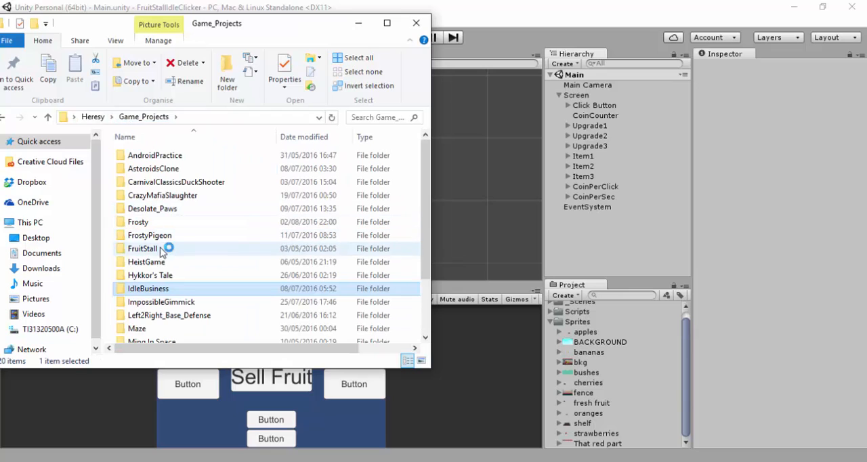
{"action": "double_click", "coordinate": [162, 248]}
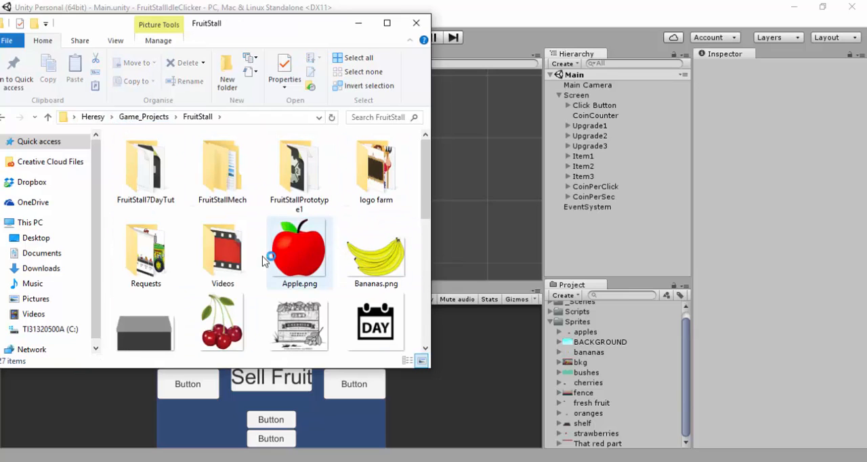
{"action": "scroll", "coordinate": [279, 251], "scroll_direction": "down", "scroll_amount": 5}
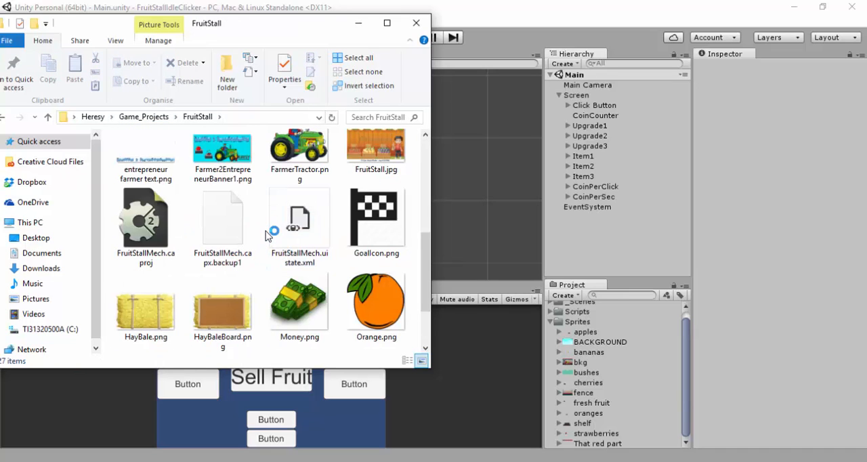
{"action": "scroll", "coordinate": [271, 241], "scroll_direction": "down", "scroll_amount": 1}
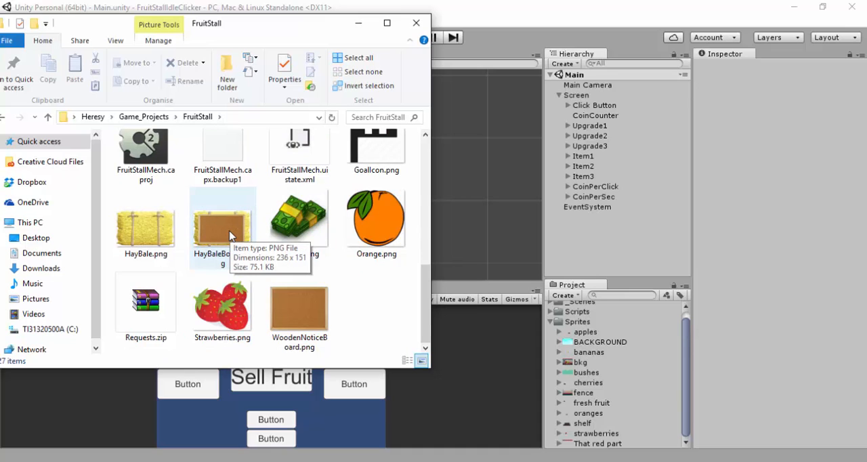
{"action": "scroll", "coordinate": [229, 235], "scroll_direction": "up", "scroll_amount": 6}
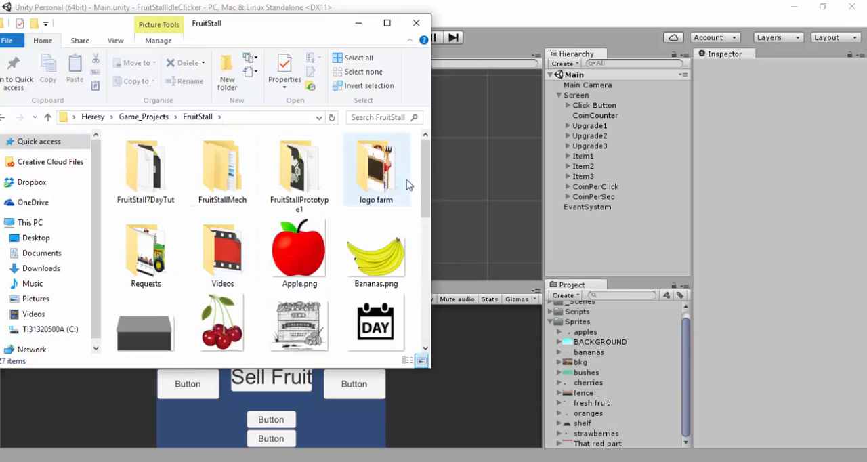
{"action": "double_click", "coordinate": [386, 180]}
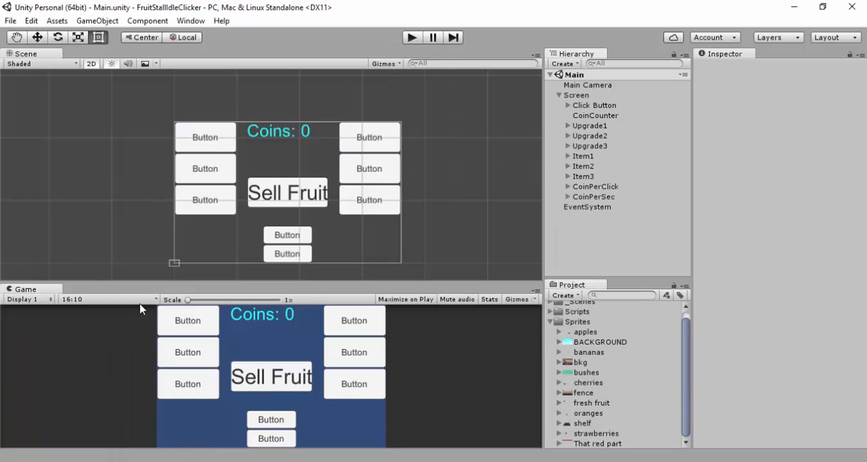
Import farmer stand up.png from the logo farm folder into the Unity project's Sprites folder
{"action": "left_click", "coordinate": [67, 447]}
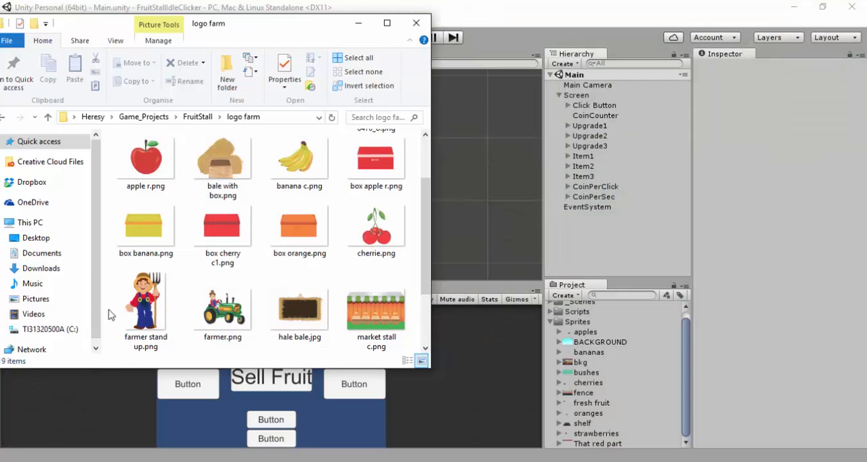
{"action": "left_click", "coordinate": [155, 308]}
{"action": "scroll", "coordinate": [210, 298], "scroll_direction": "up", "scroll_amount": 1}
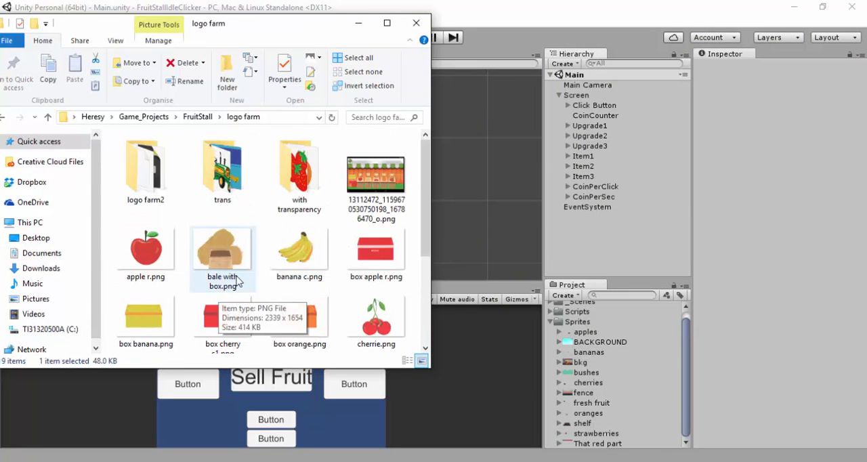
{"action": "scroll", "coordinate": [227, 288], "scroll_direction": "down", "scroll_amount": 2}
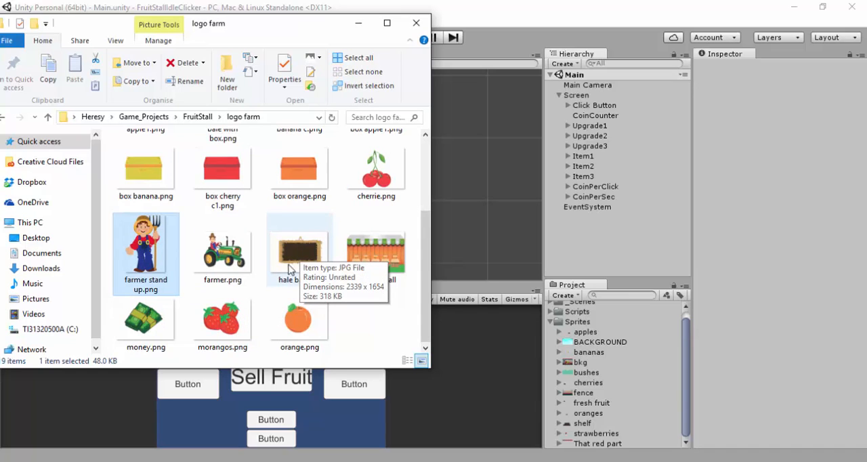
{"action": "scroll", "coordinate": [289, 271], "scroll_direction": "up", "scroll_amount": 1}
{"action": "scroll", "coordinate": [290, 291], "scroll_direction": "down", "scroll_amount": 1}
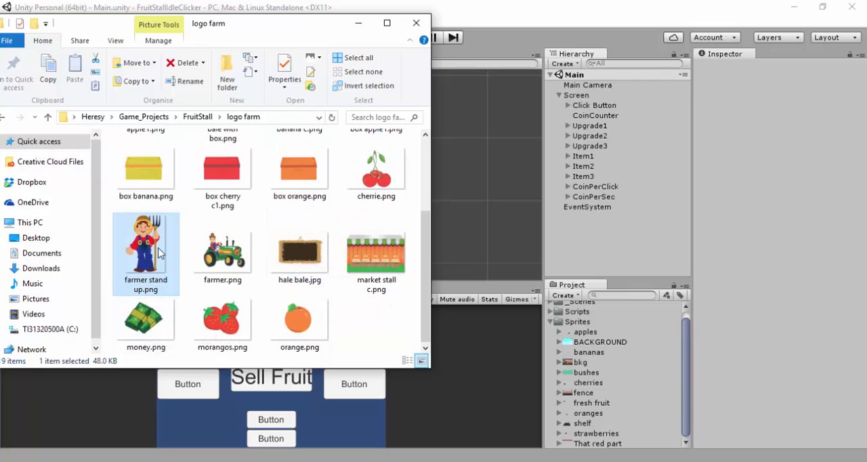
{"action": "left_click_drag", "start_coordinate": [161, 252], "coordinate": [585, 329]}
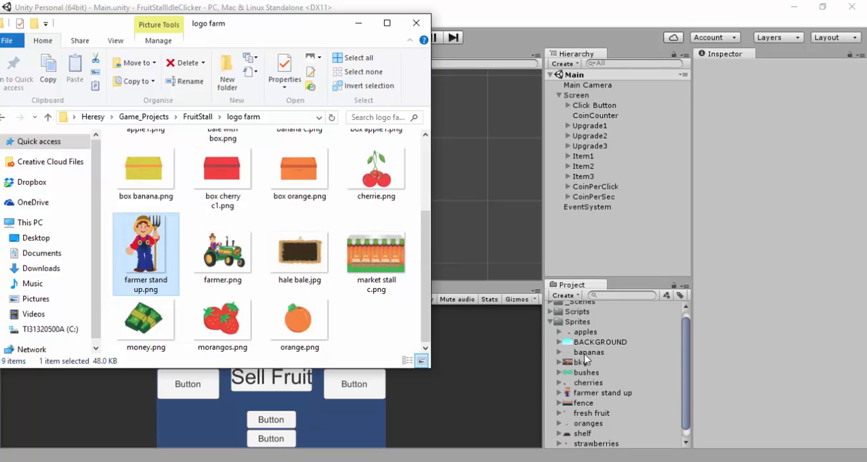
Look through the trans and with transparency subfolders and import hale bale c.png from the latter into the Sprites folder
{"action": "scroll", "coordinate": [301, 267], "scroll_direction": "up", "scroll_amount": 3}
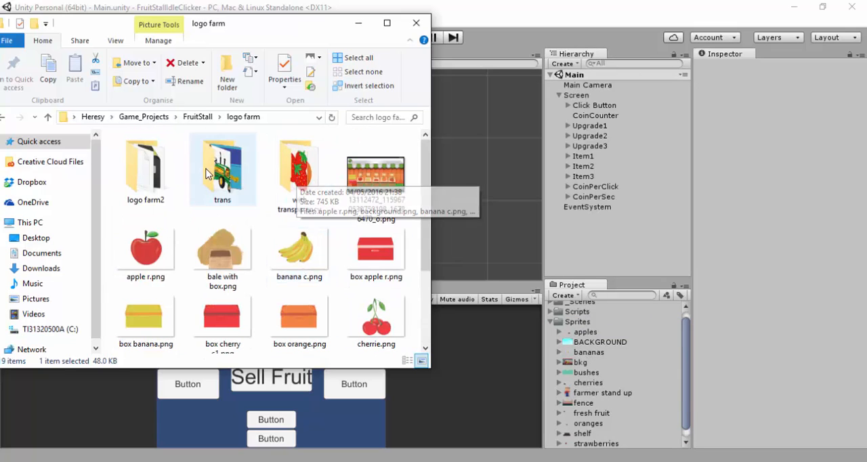
{"action": "double_click", "coordinate": [230, 168]}
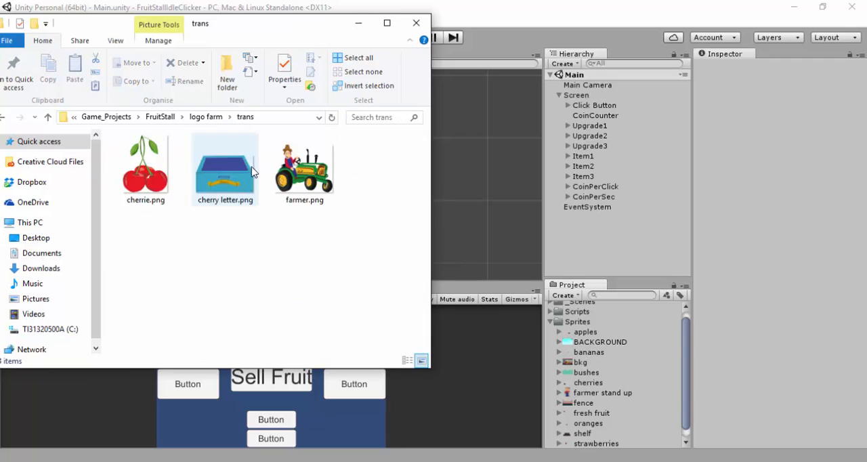
{"action": "left_click", "coordinate": [212, 118]}
{"action": "double_click", "coordinate": [300, 165]}
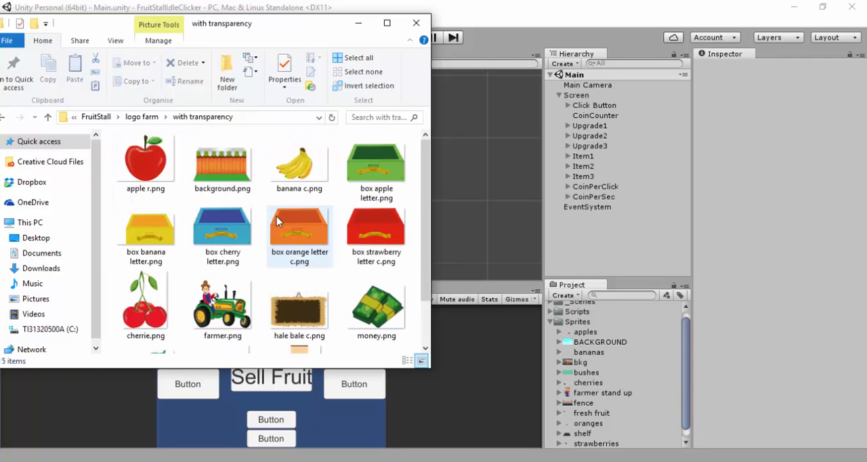
{"action": "scroll", "coordinate": [264, 277], "scroll_direction": "down", "scroll_amount": 1}
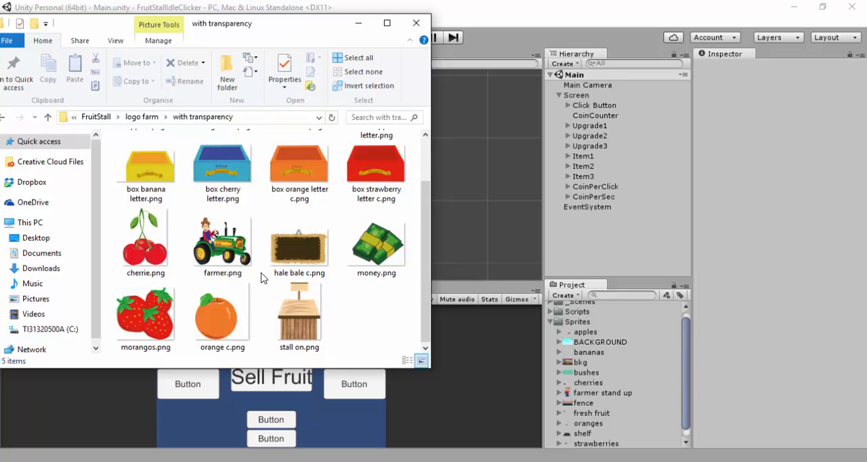
{"action": "left_click_drag", "start_coordinate": [299, 254], "coordinate": [579, 325]}
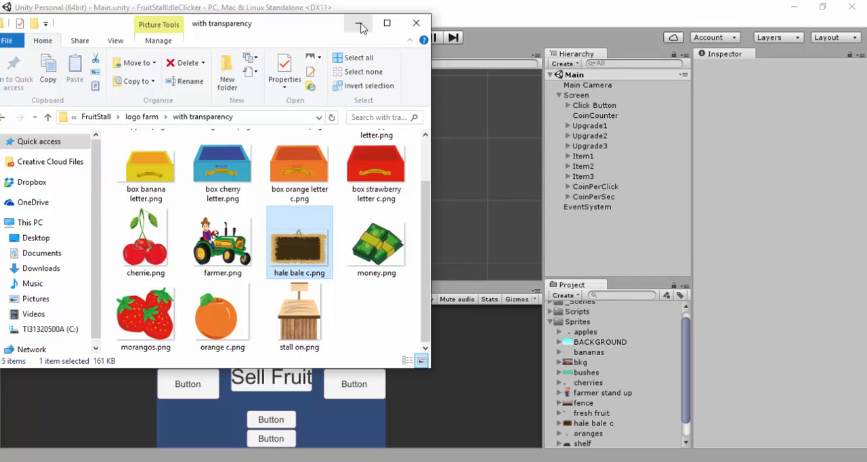
Look over the remaining artwork in the with transparency and logo farm folders, then return to Unity
{"action": "scroll", "coordinate": [251, 274], "scroll_direction": "up", "scroll_amount": 1}
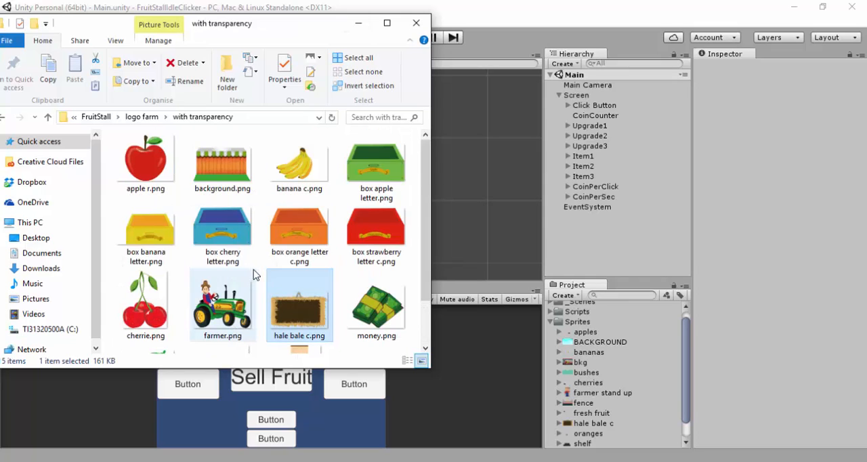
{"action": "left_click", "coordinate": [144, 120]}
{"action": "scroll", "coordinate": [228, 244], "scroll_direction": "down", "scroll_amount": 2}
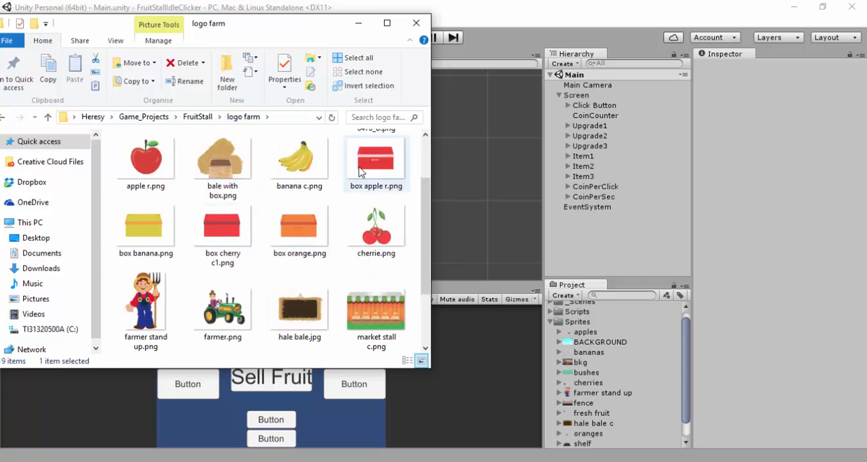
{"action": "left_click", "coordinate": [359, 23]}
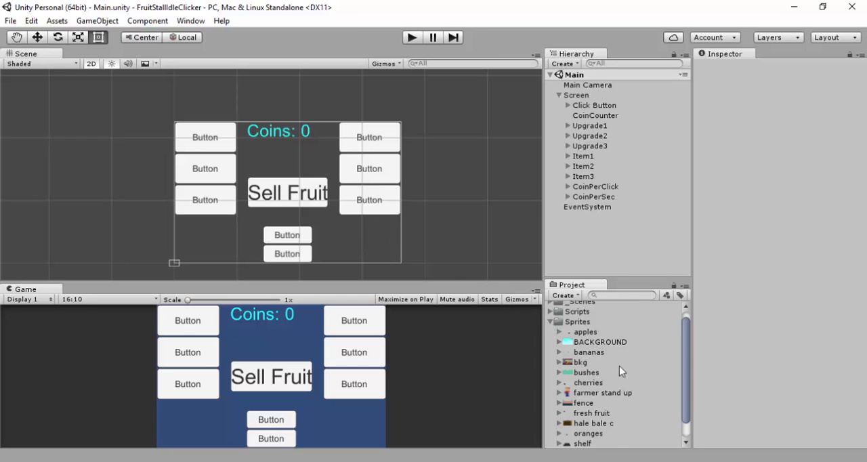
Enlarge the project asset list and sprite preview, and inspect the apples, bkg, farmer stand up and hale bale c sprites
{"action": "scroll", "coordinate": [619, 366], "scroll_direction": "down", "scroll_amount": 1}
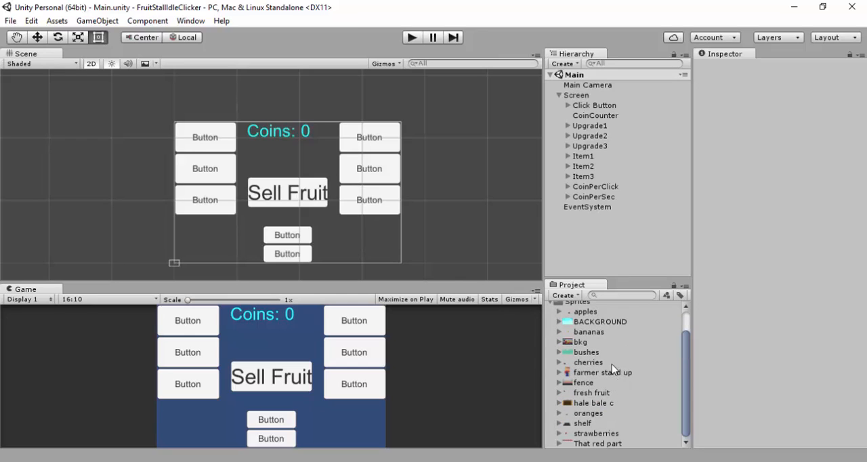
{"action": "left_click_drag", "start_coordinate": [625, 278], "coordinate": [612, 172]}
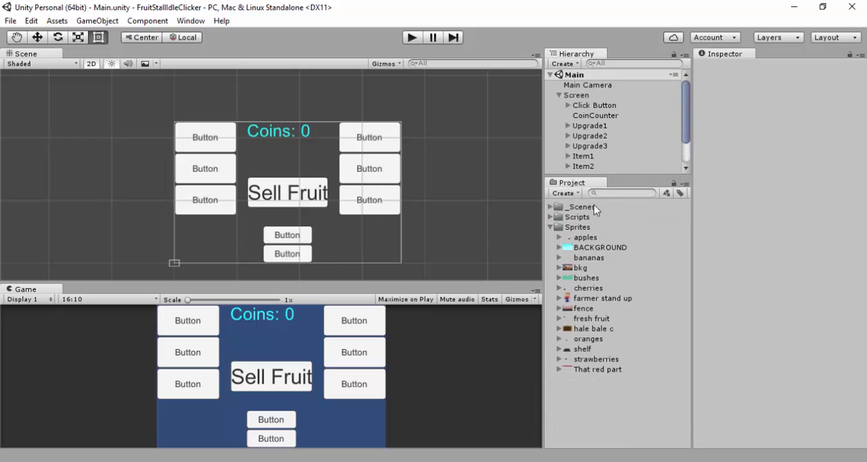
{"action": "left_click", "coordinate": [587, 237]}
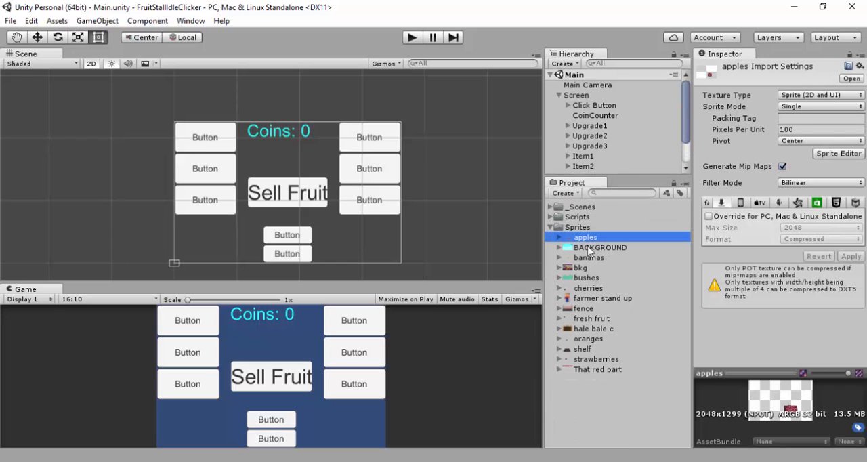
{"action": "left_click", "coordinate": [584, 268]}
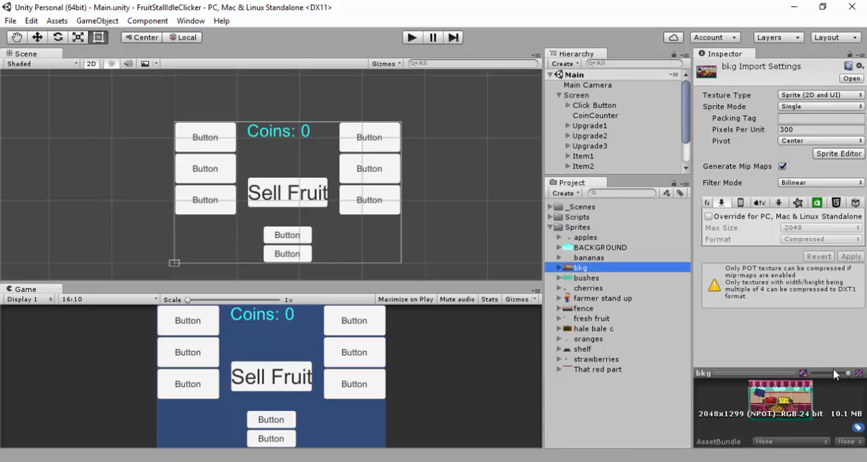
{"action": "left_click_drag", "start_coordinate": [775, 372], "coordinate": [770, 227]}
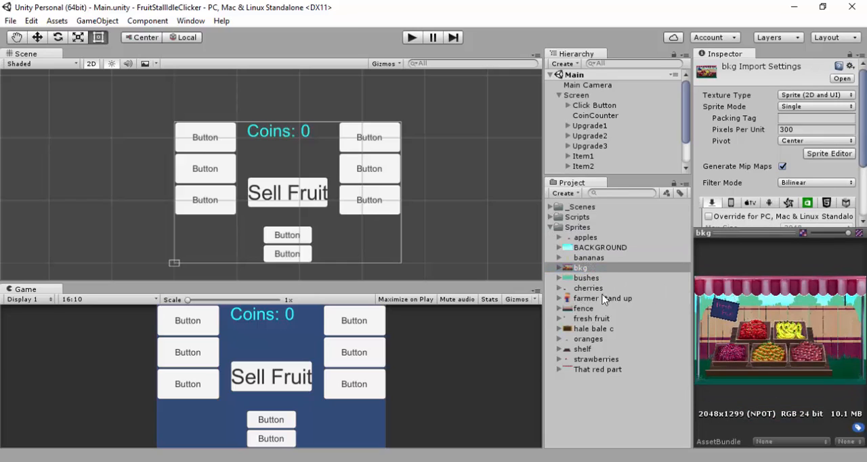
{"action": "left_click", "coordinate": [600, 301]}
{"action": "left_click", "coordinate": [594, 330]}
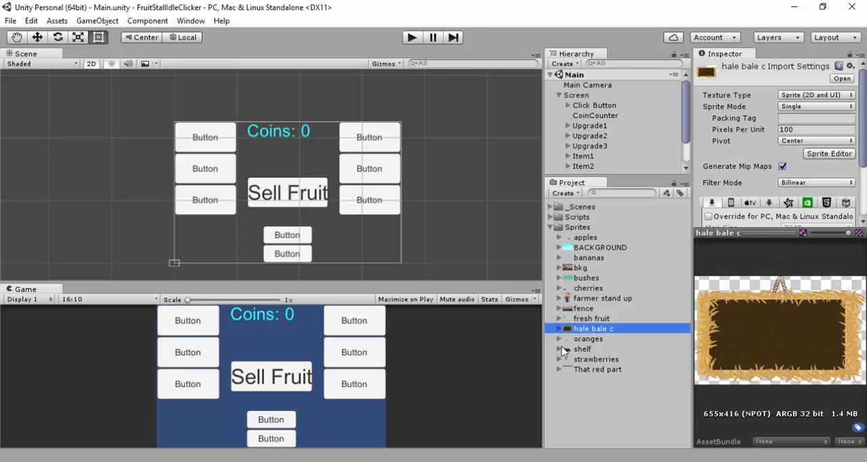
Set hale bale c as the source image of Upgrade1 to Upgrade3 and Item1 to Item3 together
{"action": "left_click", "coordinate": [602, 125]}
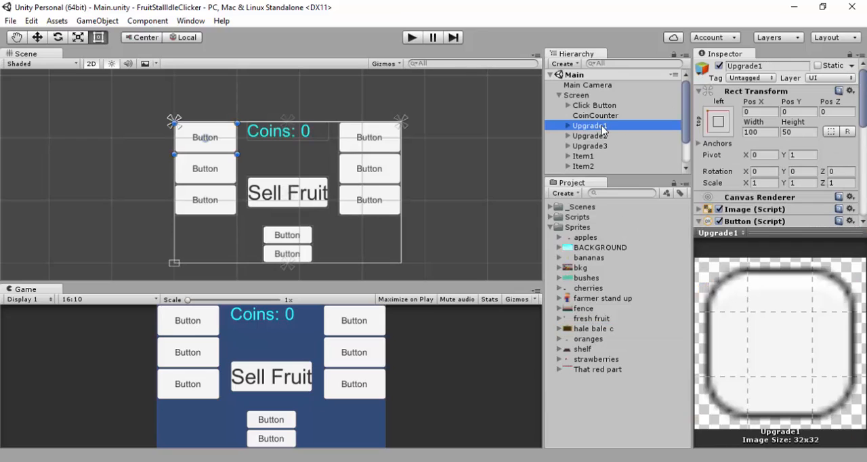
{"action": "left_click_drag", "start_coordinate": [626, 176], "coordinate": [624, 247]}
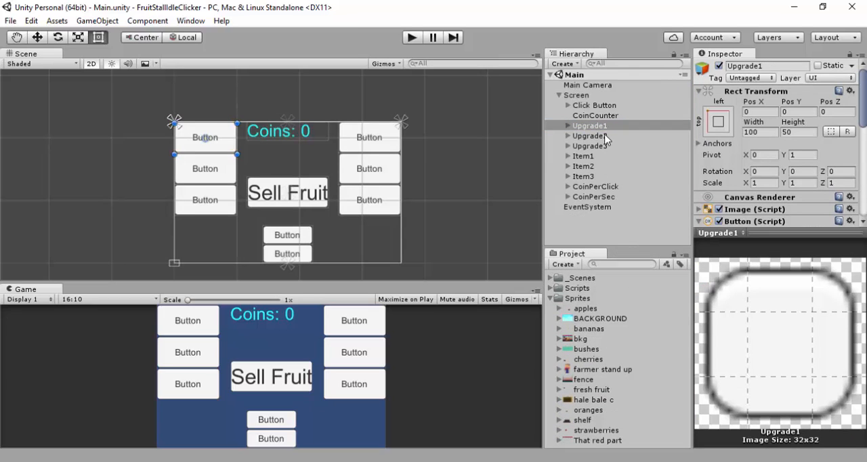
{"action": "left_click", "coordinate": [588, 177], "text": "shift"}
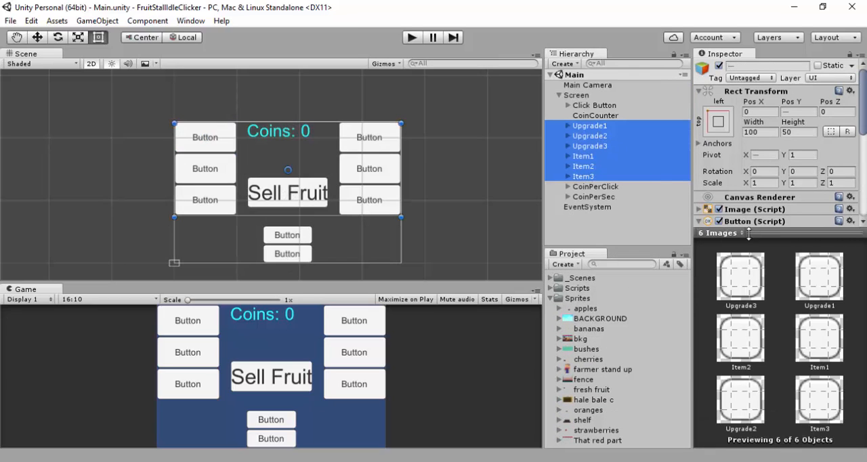
{"action": "left_click", "coordinate": [775, 233]}
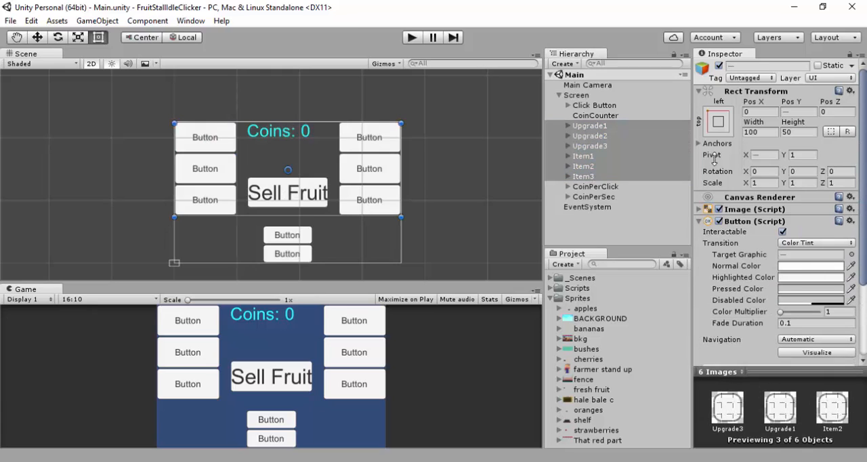
{"action": "left_click", "coordinate": [700, 209]}
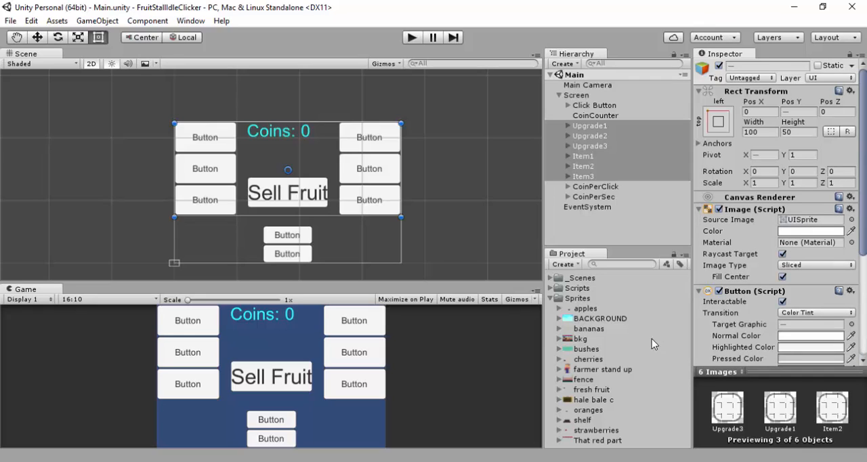
{"action": "left_click", "coordinate": [579, 401]}
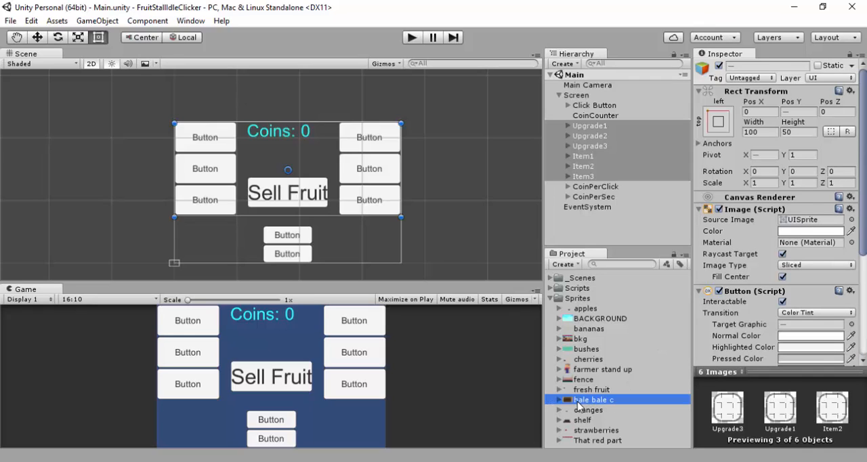
{"action": "left_click_drag", "start_coordinate": [579, 404], "coordinate": [799, 223]}
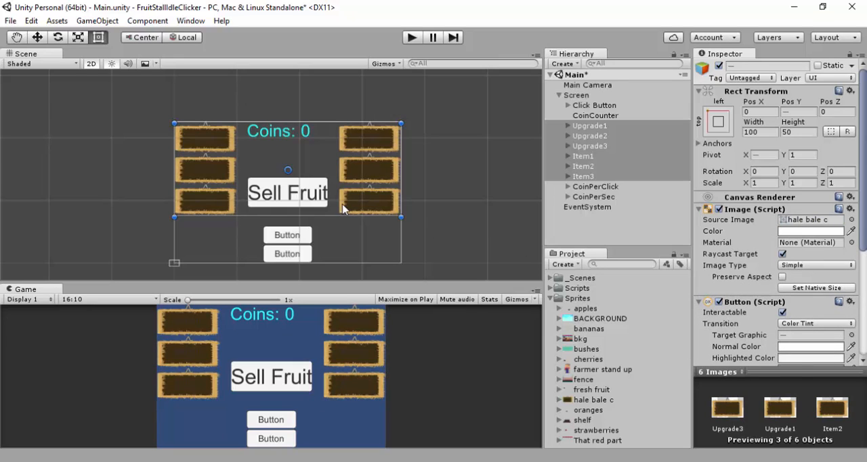
Run the game and enlarge the Game view to check the text on the hale bale buttons
{"action": "left_click", "coordinate": [411, 38]}
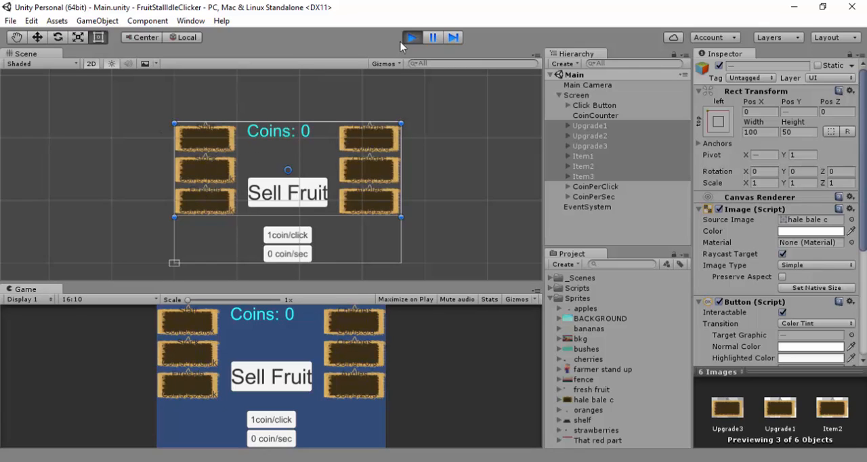
{"action": "left_click_drag", "start_coordinate": [313, 282], "coordinate": [321, 143]}
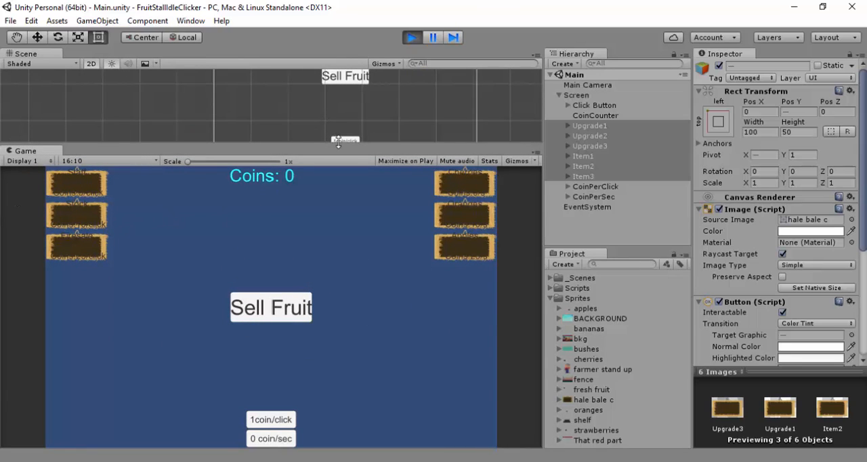
Stop the game and shrink Upgrade1's text box to fit the dark board, with margins of about 14 left, 12 top, 15 right, 10 bottom
{"action": "left_click_drag", "start_coordinate": [337, 144], "coordinate": [349, 268]}
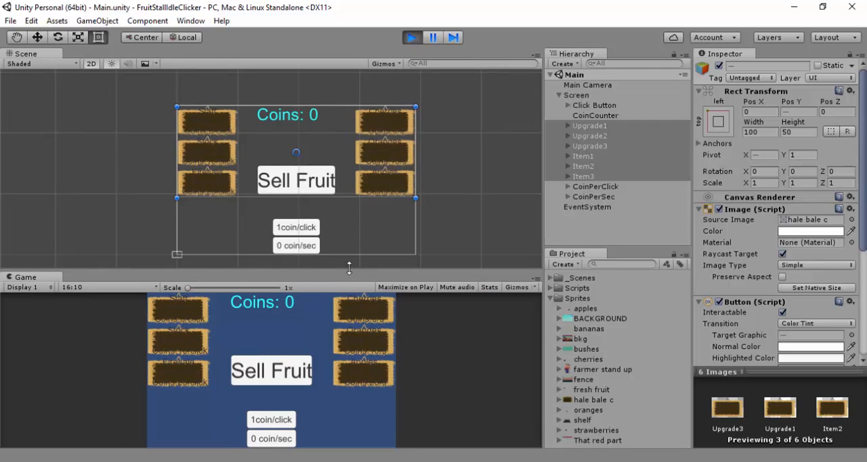
{"action": "left_click", "coordinate": [568, 126]}
{"action": "left_click", "coordinate": [411, 37]}
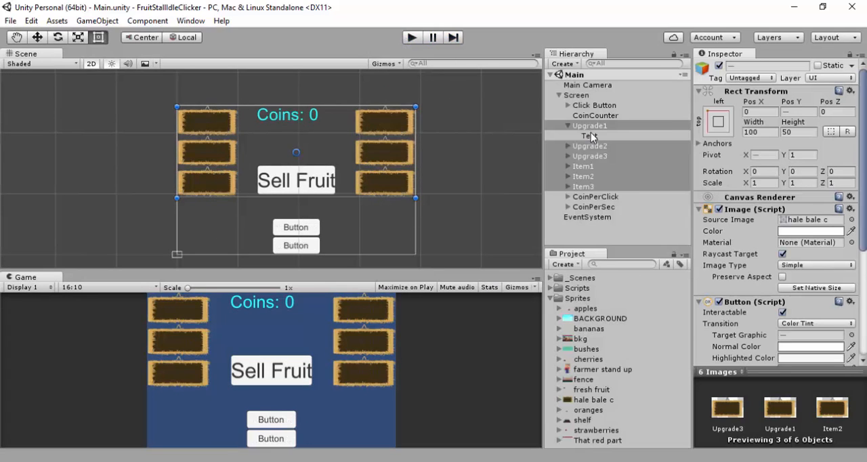
{"action": "left_click", "coordinate": [588, 135]}
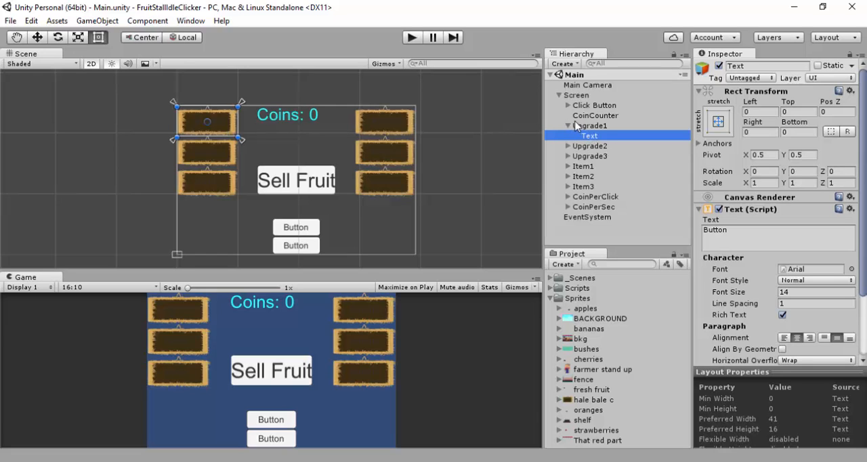
{"action": "scroll", "coordinate": [274, 140], "scroll_direction": "up", "scroll_amount": 6}
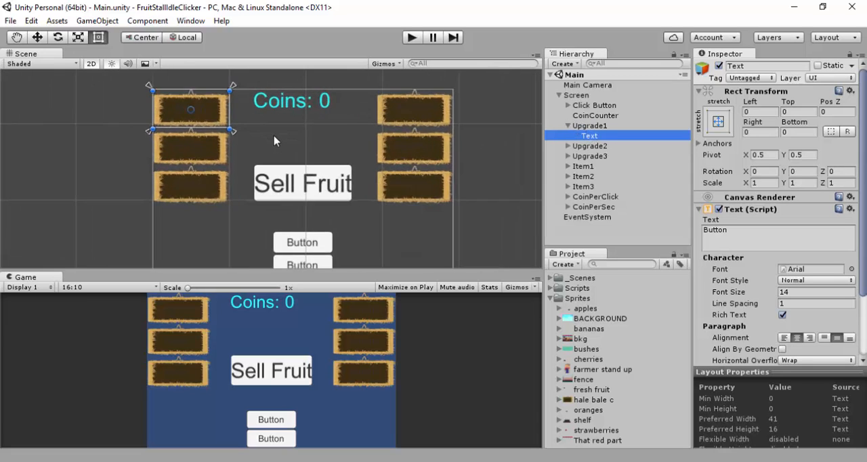
{"action": "scroll", "coordinate": [321, 180], "scroll_direction": "up", "scroll_amount": 4}
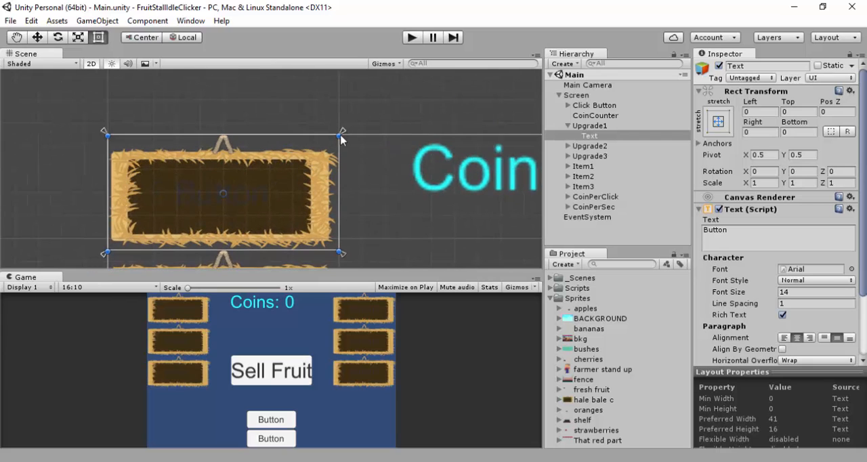
{"action": "left_click_drag", "start_coordinate": [335, 143], "coordinate": [305, 164]}
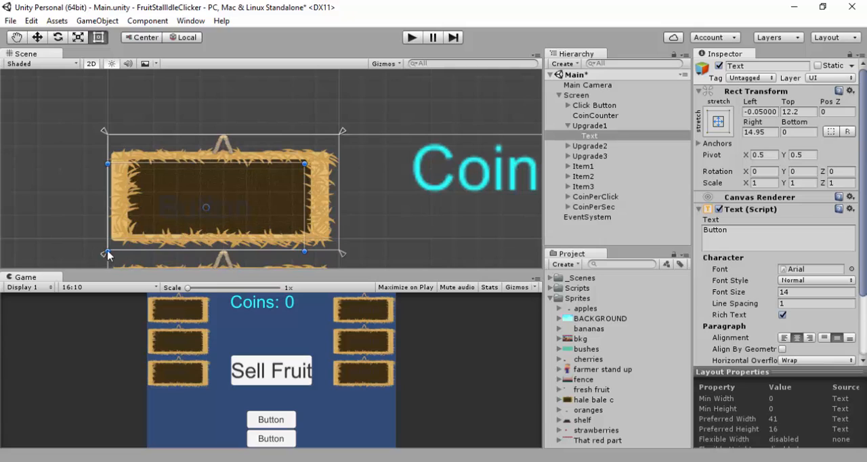
{"action": "left_click_drag", "start_coordinate": [129, 236], "coordinate": [160, 216]}
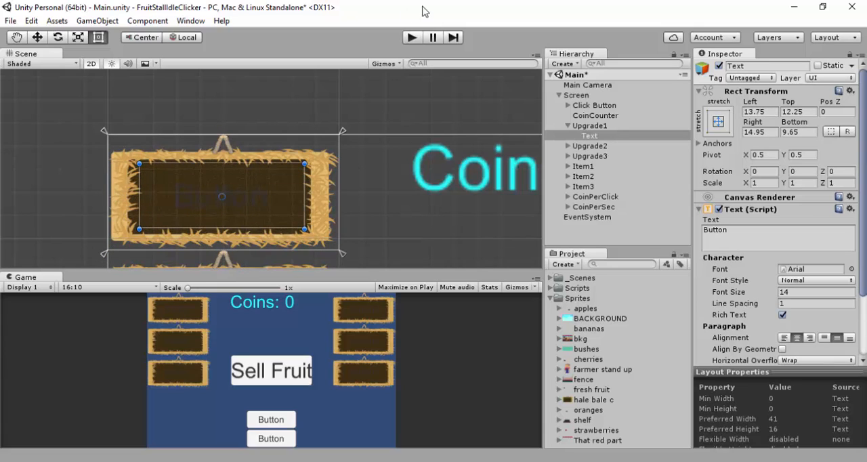
Set Upgrade1's text colour to white (FFFFFFFF) and enable Best Fit for it
{"action": "scroll", "coordinate": [796, 293], "scroll_direction": "down", "scroll_amount": 5}
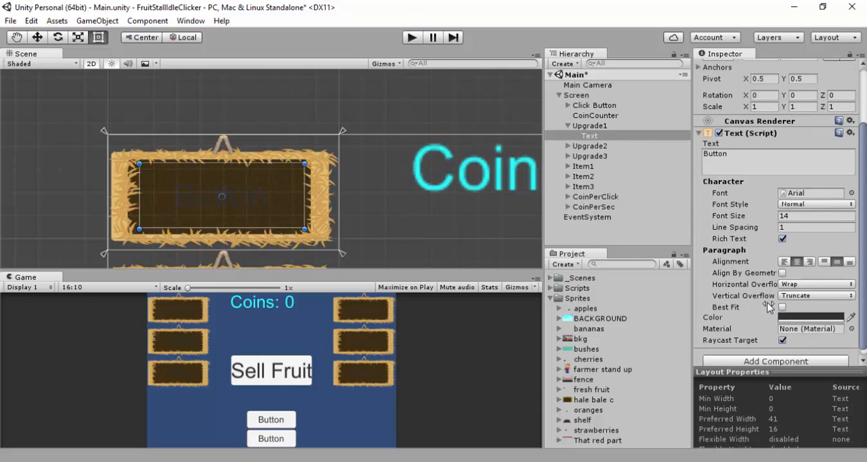
{"action": "left_click", "coordinate": [807, 310]}
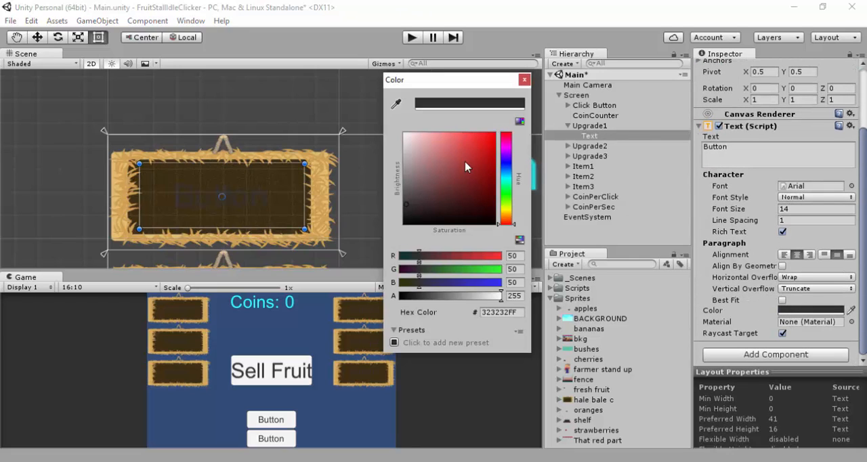
{"action": "left_click_drag", "start_coordinate": [466, 166], "coordinate": [377, 123]}
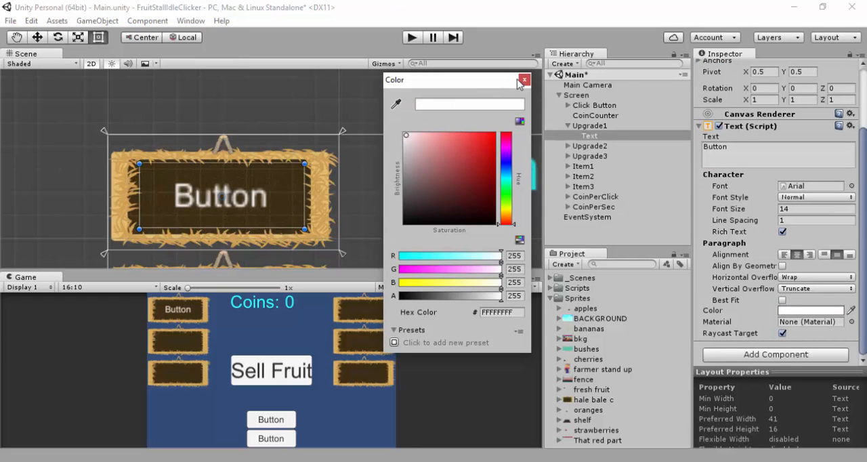
{"action": "left_click", "coordinate": [525, 80]}
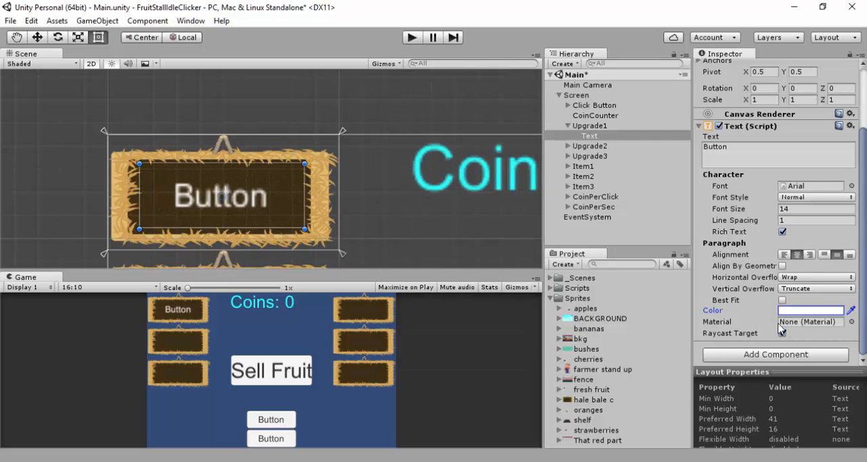
{"action": "left_click", "coordinate": [782, 301]}
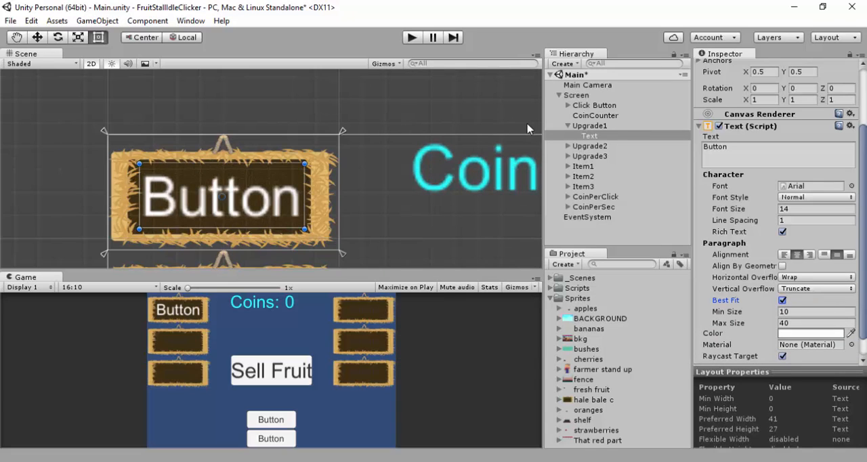
Run the game to check Upgrade1's label, try extending its text box slightly downward, and stop the game
{"action": "left_click", "coordinate": [411, 38]}
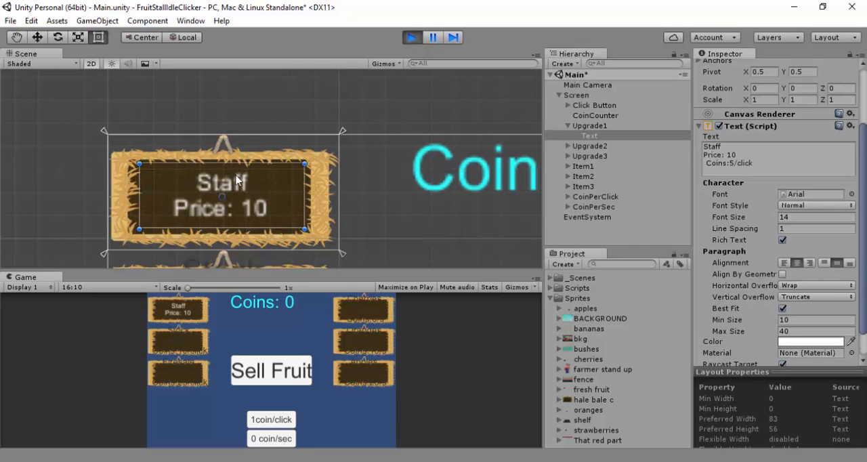
{"action": "mouse_move", "coordinate": [304, 229]}
{"action": "left_mouse_down"}
{"action": "mouse_move", "coordinate": [318, 280]}
{"action": "mouse_move", "coordinate": [304, 232]}
{"action": "left_mouse_up"}
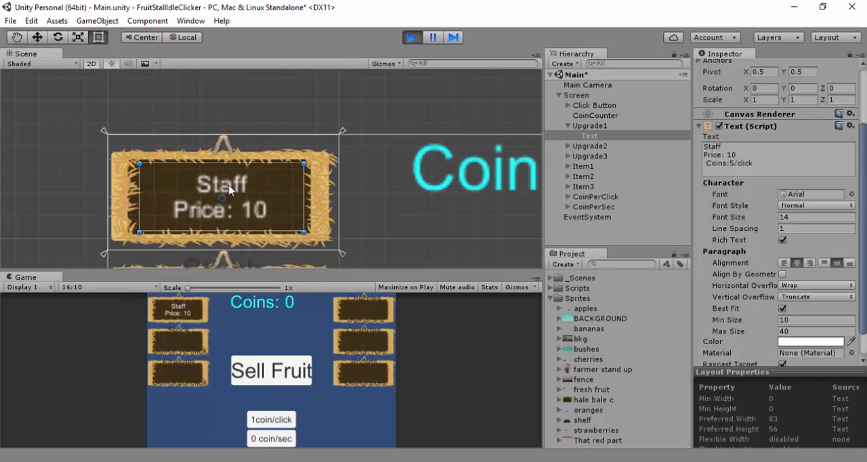
{"action": "left_click", "coordinate": [206, 191]}
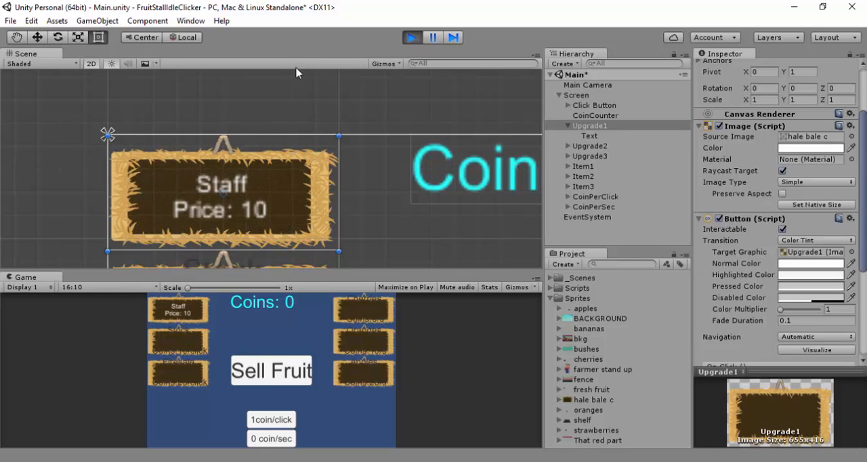
{"action": "left_click", "coordinate": [412, 38]}
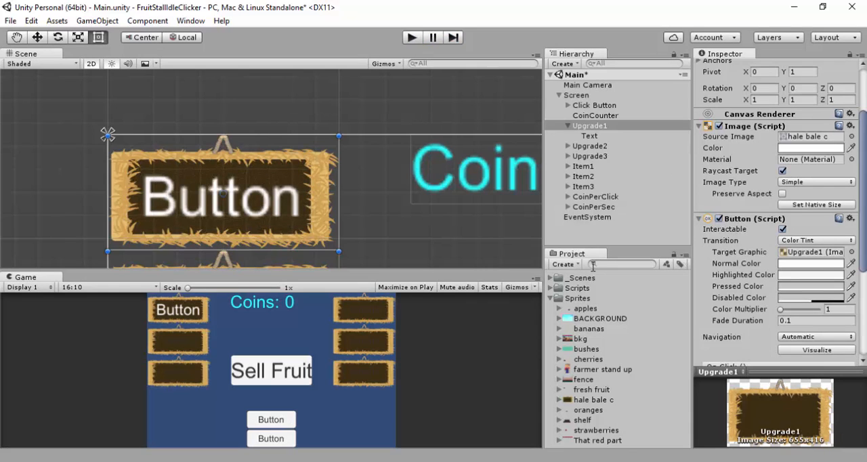
{"action": "scroll", "coordinate": [436, 241], "scroll_direction": "down", "scroll_amount": 4}
{"action": "middle_click_drag", "start_coordinate": [445, 228], "coordinate": [289, 116]}
{"action": "scroll", "coordinate": [290, 138], "scroll_direction": "down", "scroll_amount": 3}
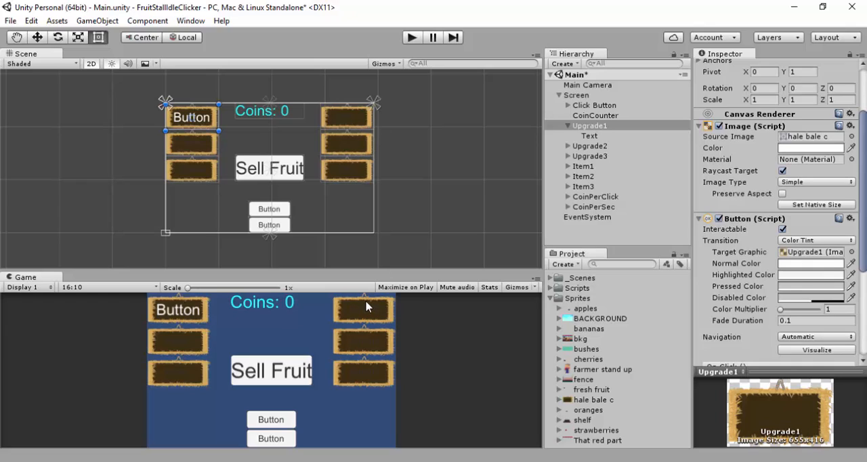
{"action": "left_click", "coordinate": [568, 127]}
{"action": "left_click", "coordinate": [571, 97]}
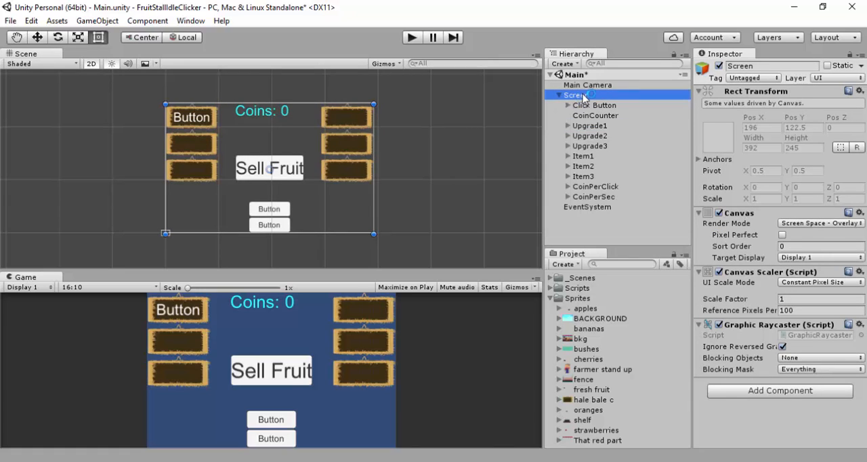
{"action": "right_click", "coordinate": [583, 97]}
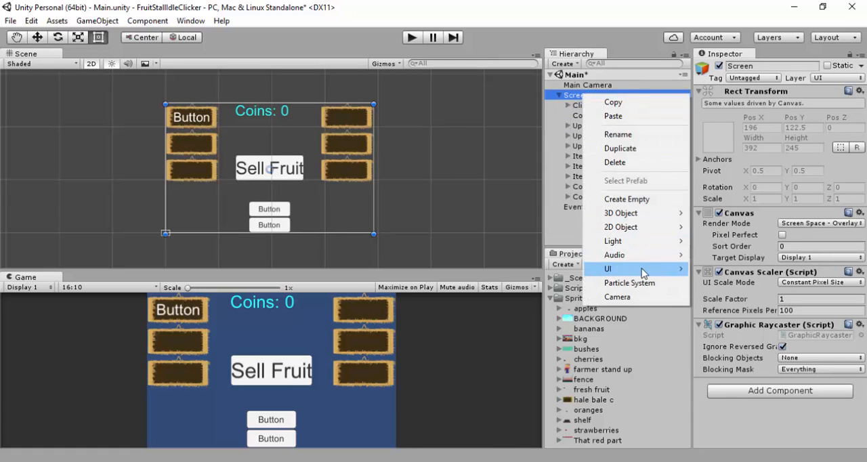
{"action": "mouse_move", "coordinate": [644, 273]}
{"action": "left_click", "coordinate": [718, 283]}
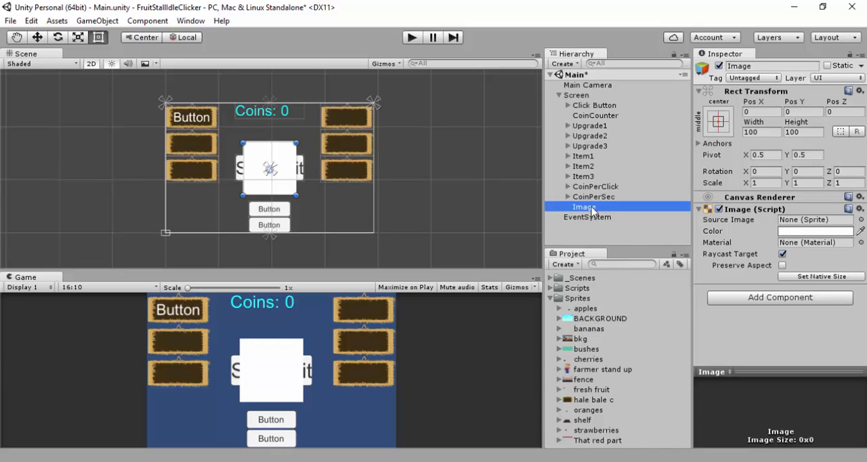
{"action": "key", "text": "Delete"}
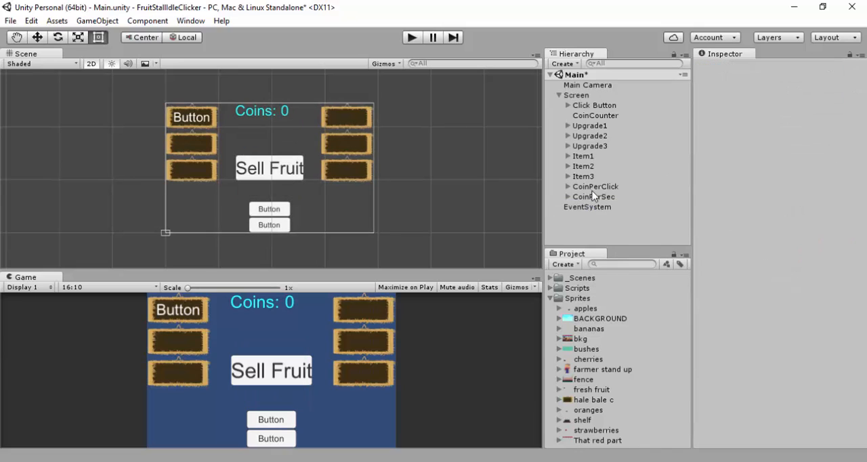
Create an empty object under Screen and name it Images
{"action": "left_click", "coordinate": [578, 95]}
{"action": "right_click", "coordinate": [578, 94]}
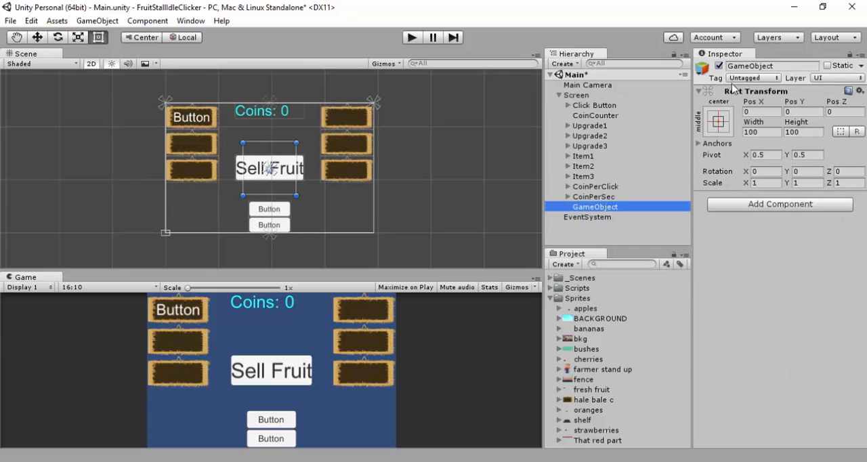
{"action": "left_click", "coordinate": [749, 67]}
{"action": "type", "text": "I"}
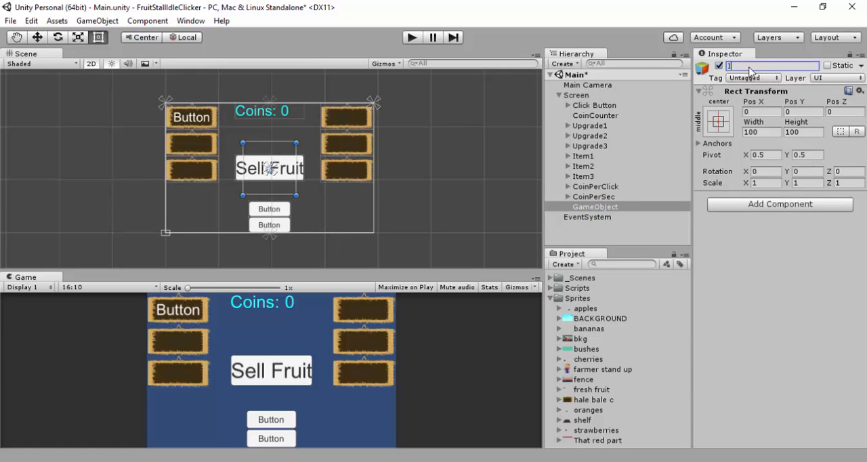
{"action": "type", "text": "mages"}
{"action": "key", "text": "Return"}
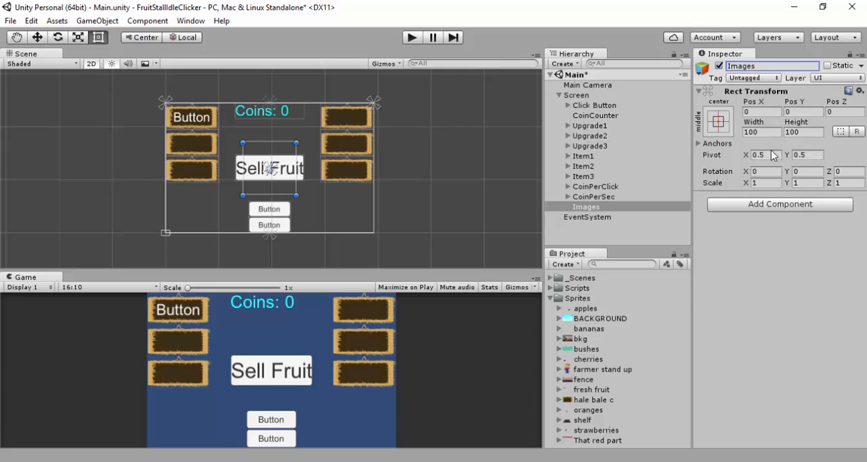
Add a UI Image as a child of the Images object
{"action": "right_click", "coordinate": [585, 207]}
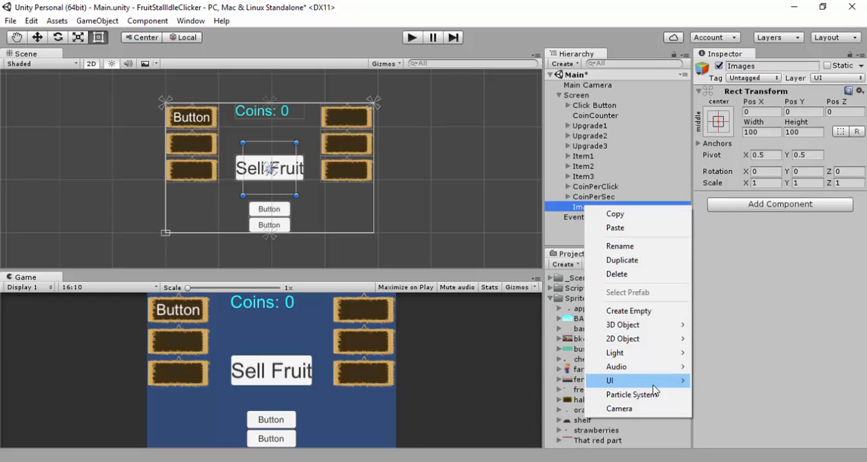
{"action": "mouse_move", "coordinate": [655, 385]}
{"action": "left_click", "coordinate": [718, 228]}
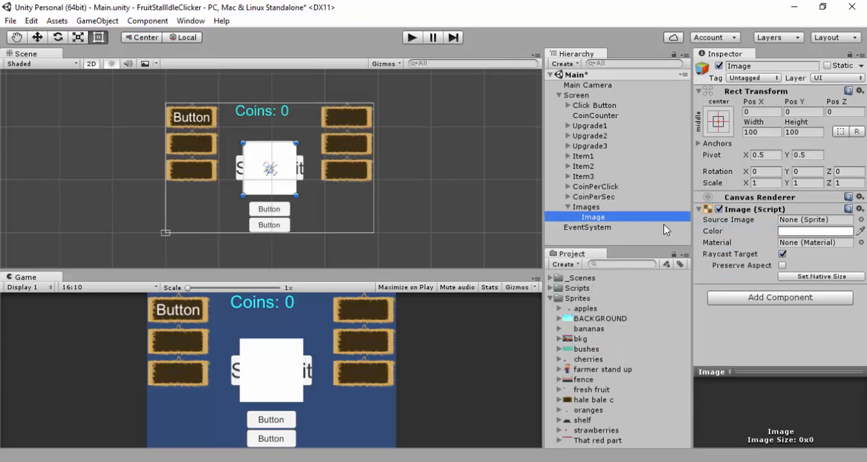
Collapse the Images object and move it above Click Button as the first child of Screen
{"action": "left_click", "coordinate": [580, 207]}
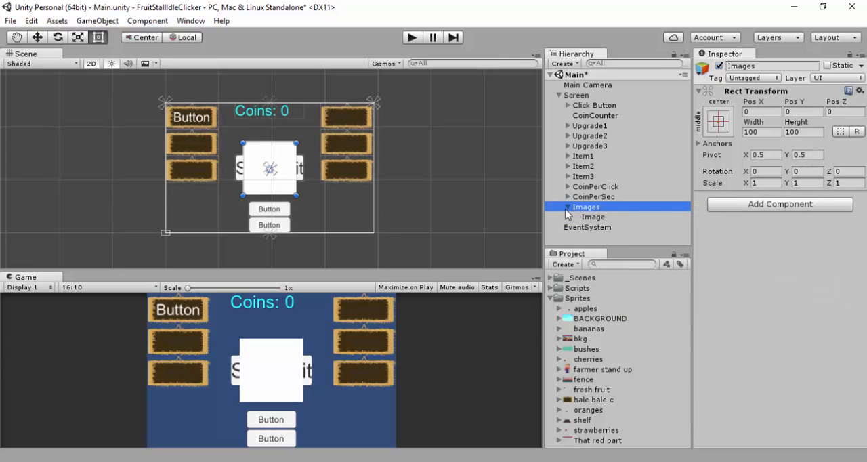
{"action": "left_click", "coordinate": [567, 207]}
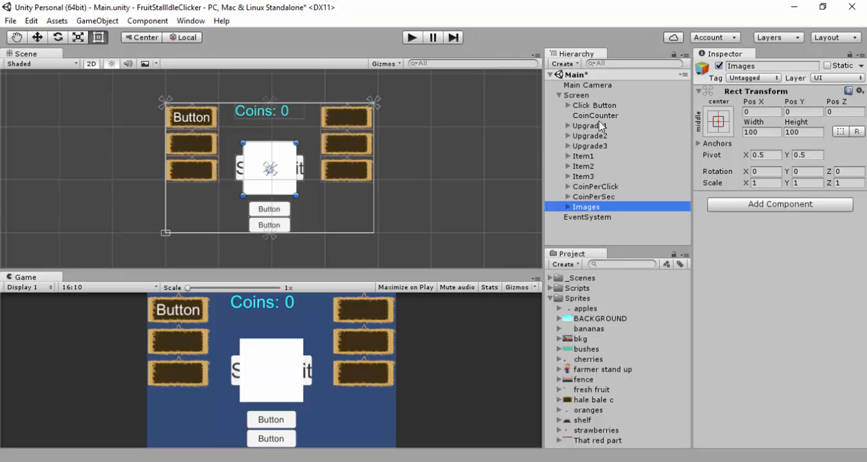
{"action": "left_click", "coordinate": [586, 107]}
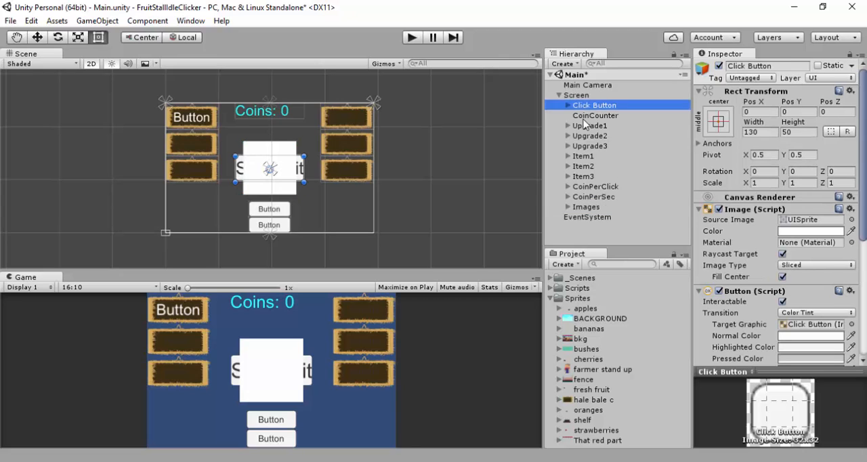
{"action": "left_click", "coordinate": [582, 207]}
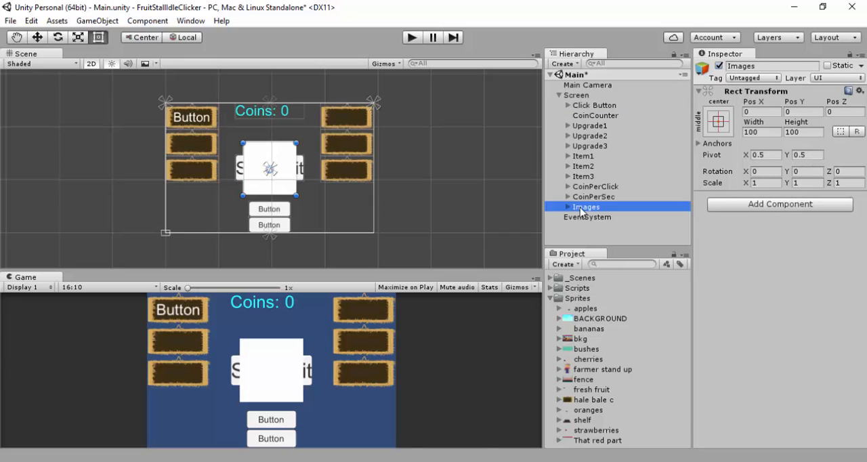
{"action": "left_click_drag", "start_coordinate": [580, 208], "coordinate": [586, 105]}
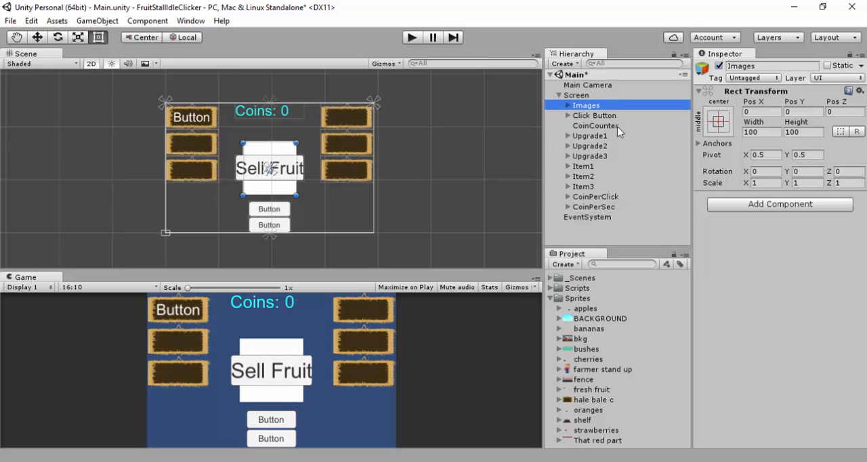
Rename the image inside Images to Background and set its source image to the BACKGROUND sprite
{"action": "left_click", "coordinate": [569, 106]}
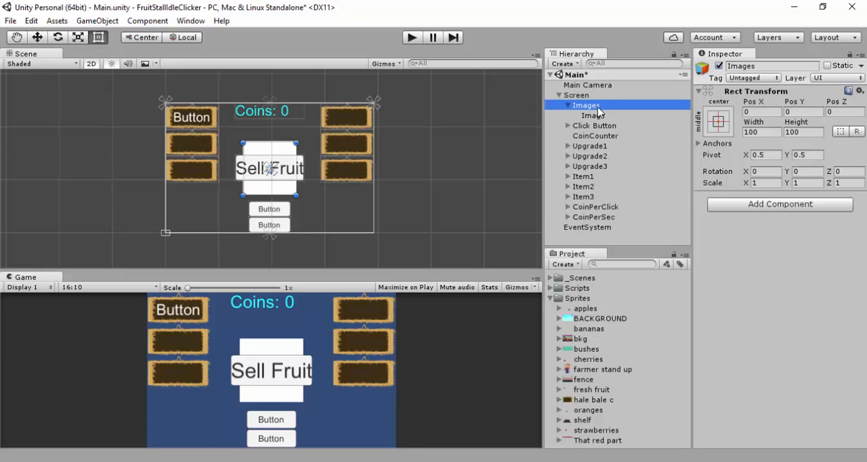
{"action": "left_click", "coordinate": [593, 116]}
{"action": "left_click", "coordinate": [752, 66]}
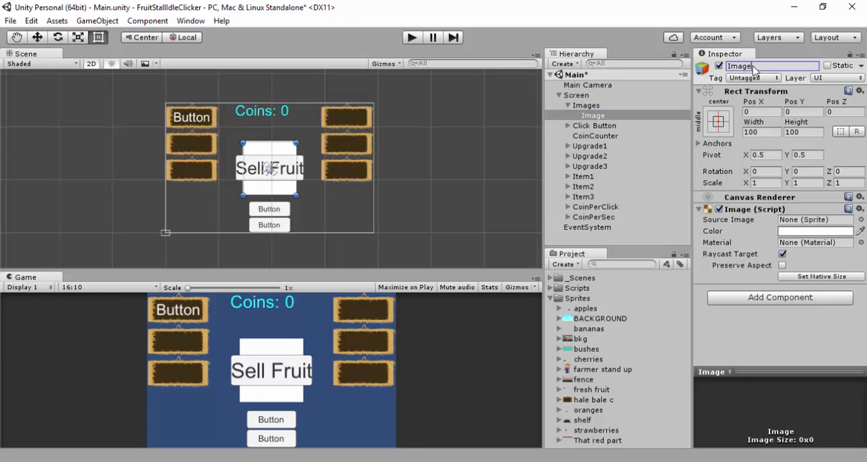
{"action": "type", "text": "Background"}
{"action": "key", "text": "Return"}
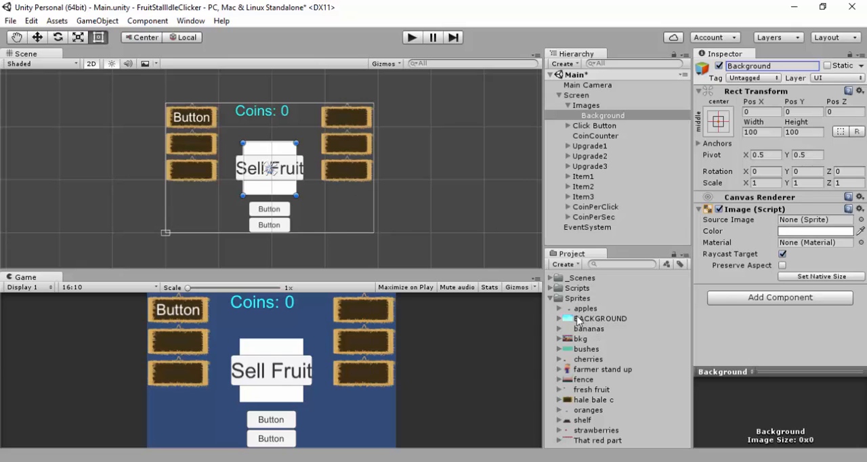
{"action": "left_click_drag", "start_coordinate": [584, 318], "coordinate": [789, 222]}
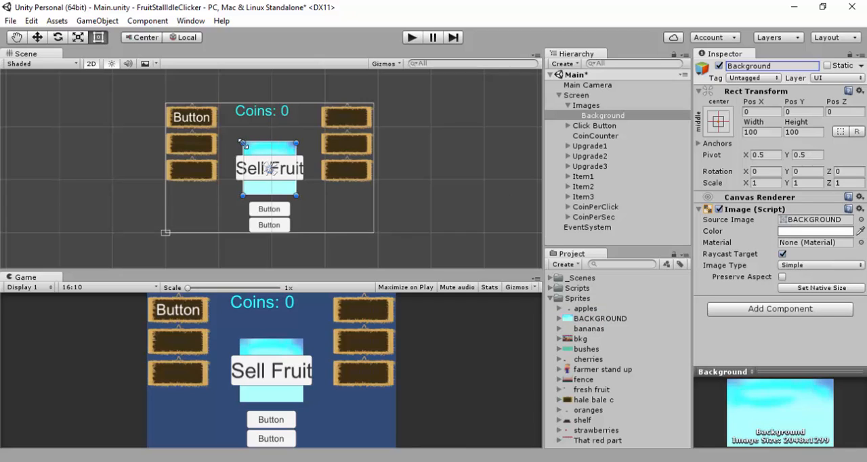
{"action": "left_click_drag", "start_coordinate": [244, 145], "coordinate": [174, 106]}
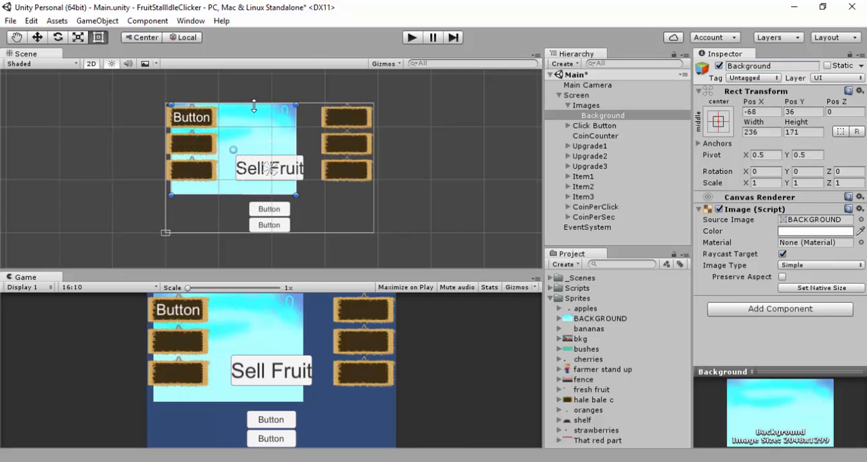
{"action": "key", "text": "ctrl+z"}
{"action": "left_click", "coordinate": [720, 121]}
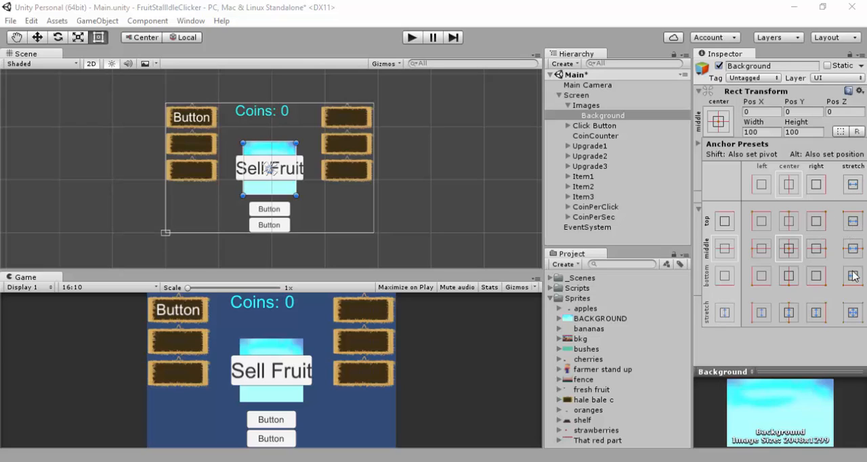
{"action": "left_click", "coordinate": [852, 313]}
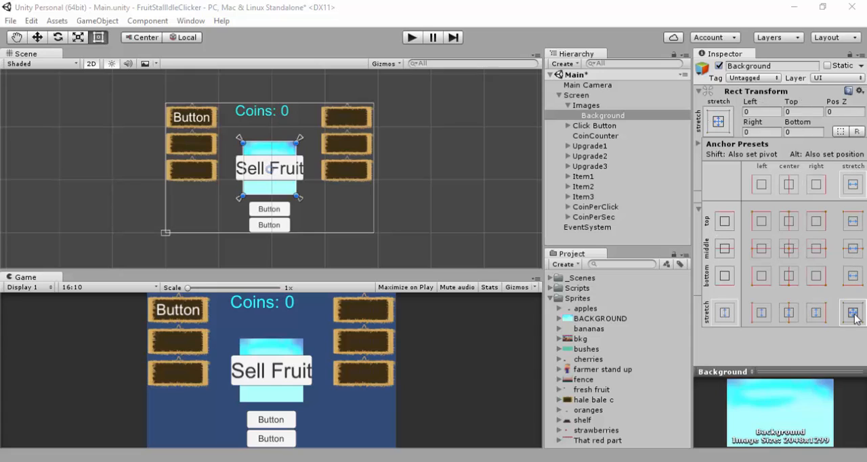
{"action": "left_click", "coordinate": [759, 111]}
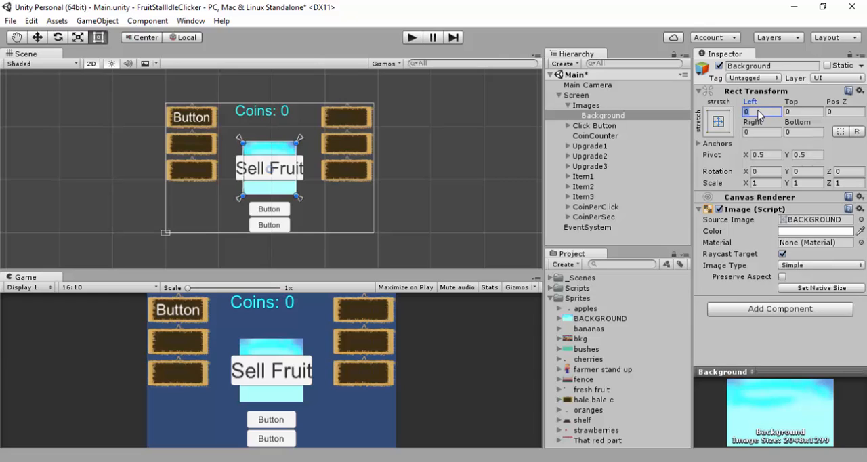
{"action": "type", "text": "100"}
{"action": "key", "text": "BackSpace"}
{"action": "key", "text": "BackSpace"}
{"action": "key", "text": "BackSpace"}
{"action": "left_click", "coordinate": [727, 122]}
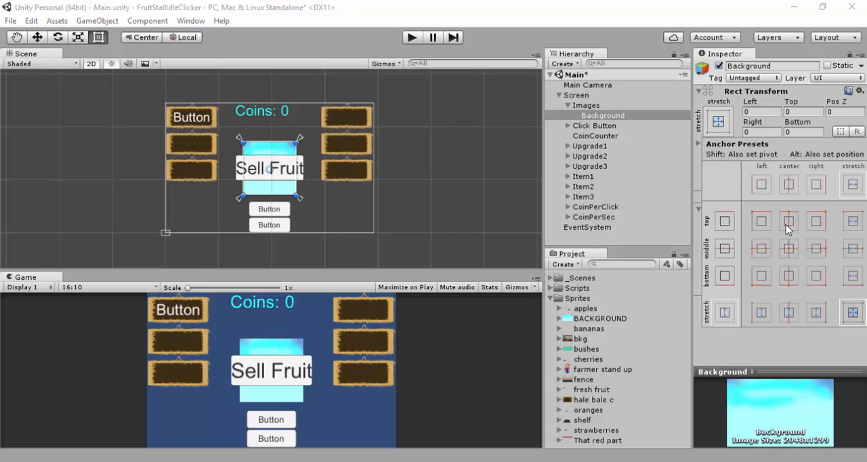
{"action": "left_click", "coordinate": [786, 249]}
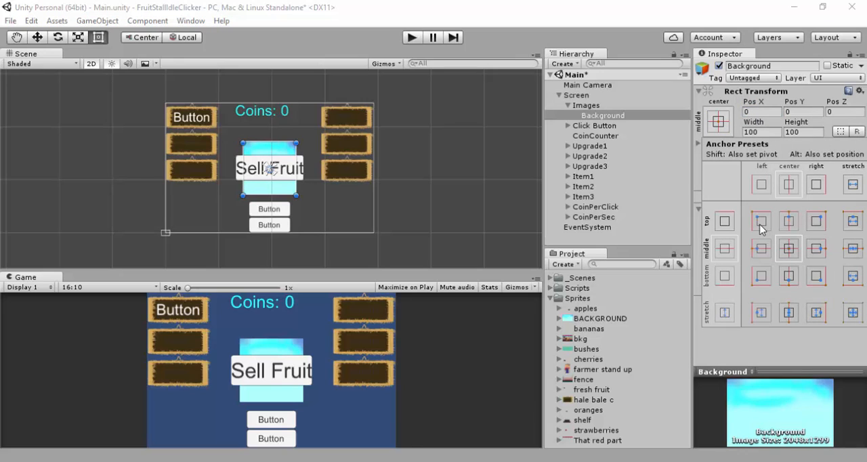
{"action": "left_click", "coordinate": [762, 223]}
{"action": "key", "text": "alt"}
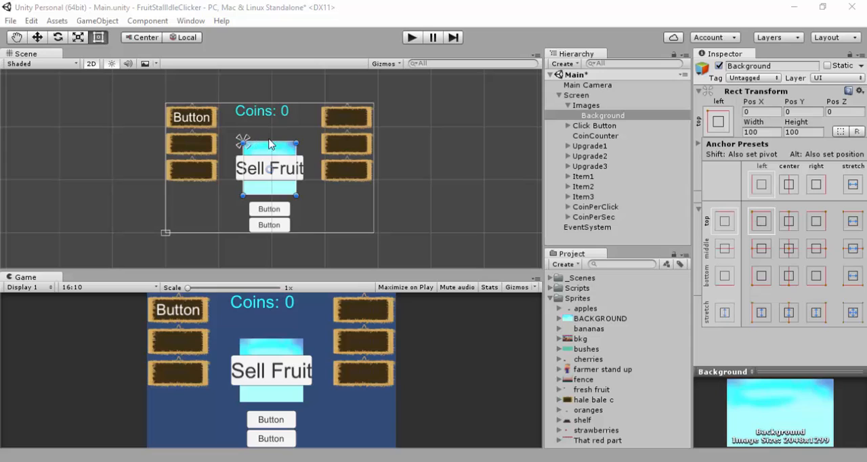
{"action": "key", "text": "ctrl+z"}
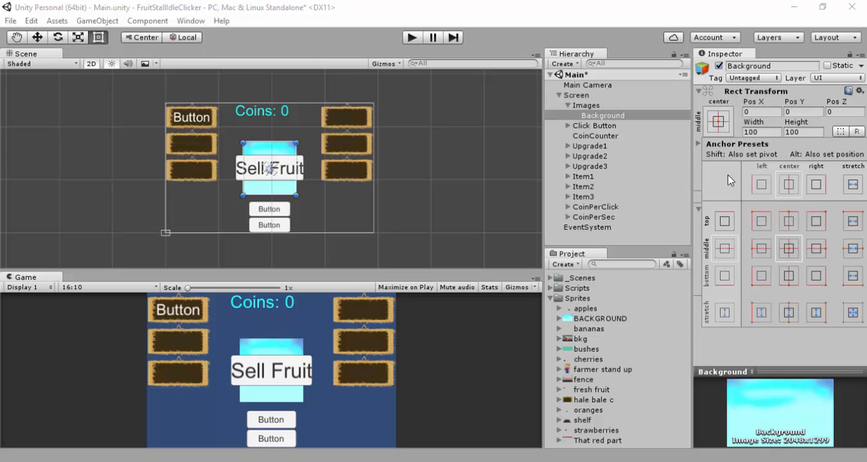
Set the Background image's width to 400 so it spans the canvas horizontally
{"action": "left_click", "coordinate": [771, 132]}
{"action": "left_click", "coordinate": [770, 131]}
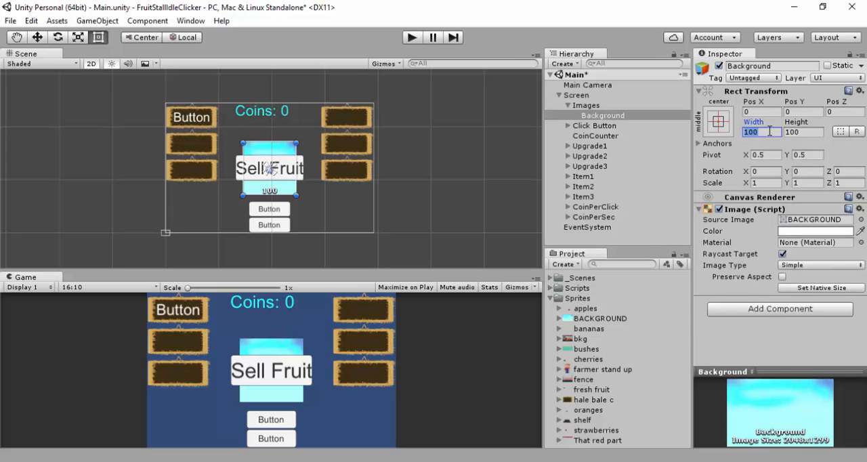
{"action": "type", "text": "200"}
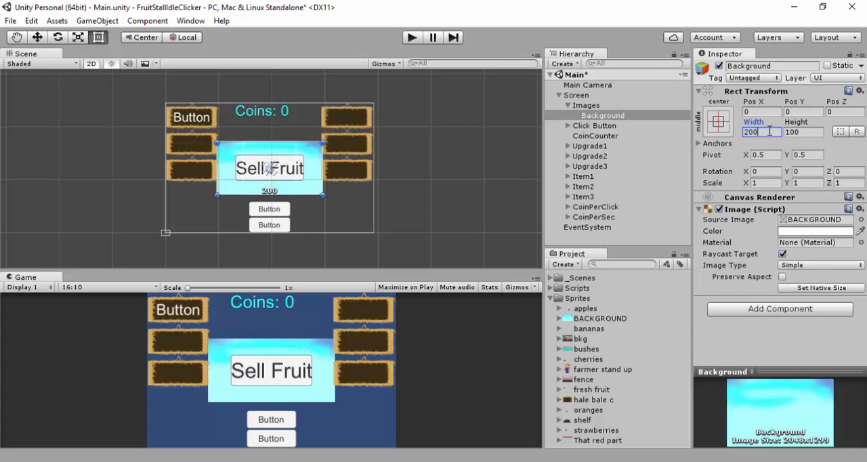
{"action": "key", "text": "BackSpace"}
{"action": "key", "text": "BackSpace"}
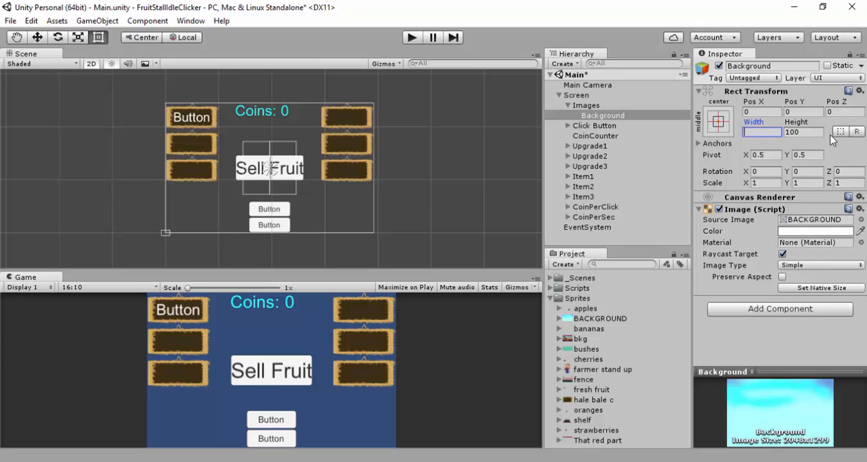
{"action": "type", "text": "200"}
{"action": "key", "text": "BackSpace"}
{"action": "key", "text": "BackSpace"}
{"action": "key", "text": "BackSpace"}
{"action": "type", "text": "500"}
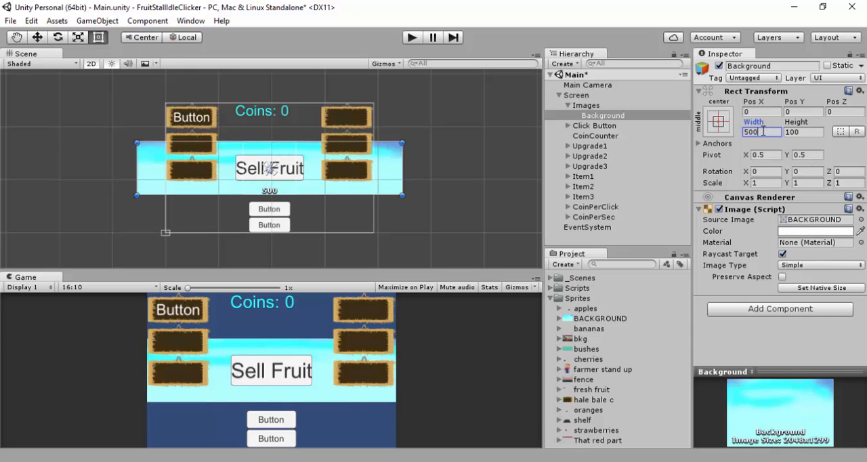
{"action": "key", "text": "BackSpace"}
{"action": "key", "text": "BackSpace"}
{"action": "key", "text": "BackSpace"}
{"action": "type", "text": "450"}
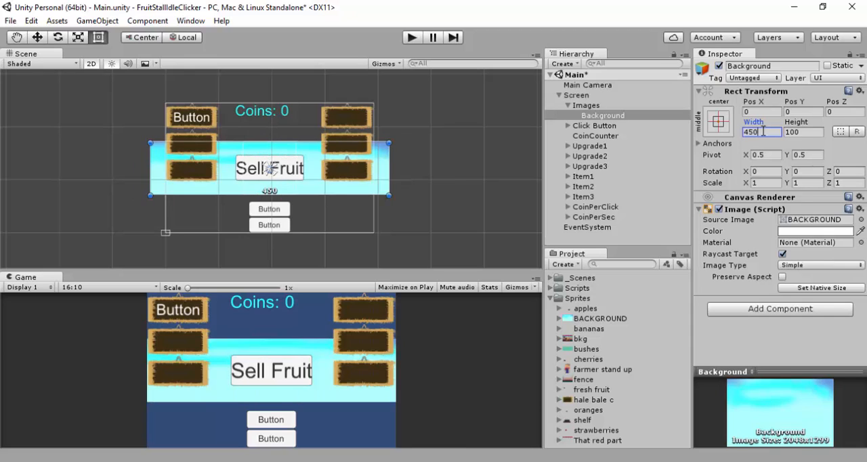
{"action": "key", "text": "BackSpace"}
{"action": "key", "text": "BackSpace"}
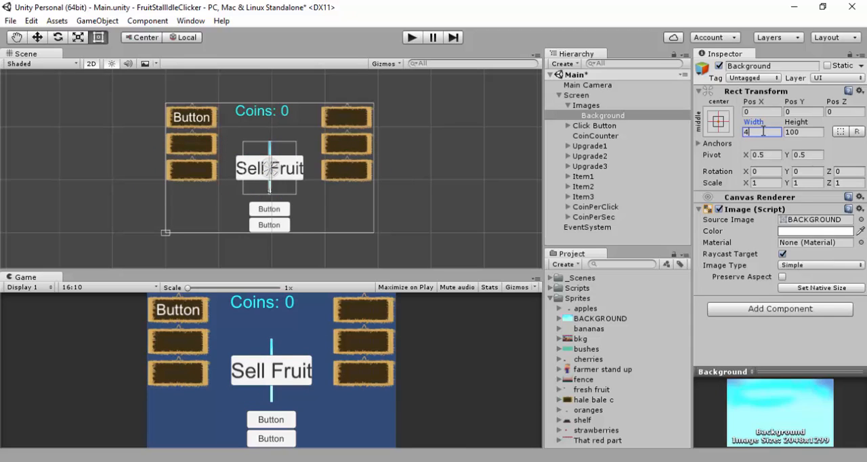
{"action": "type", "text": "00"}
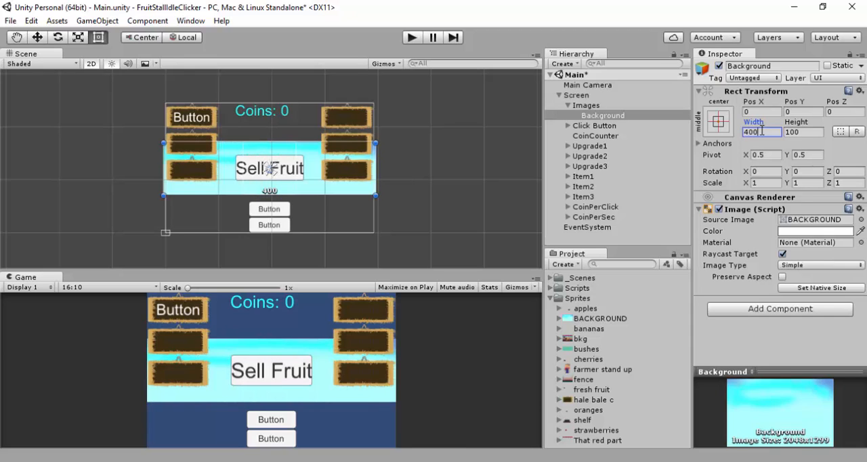
Set the Background image's height to 250 so it covers the canvas vertically
{"action": "left_click", "coordinate": [804, 132]}
{"action": "type", "text": "500"}
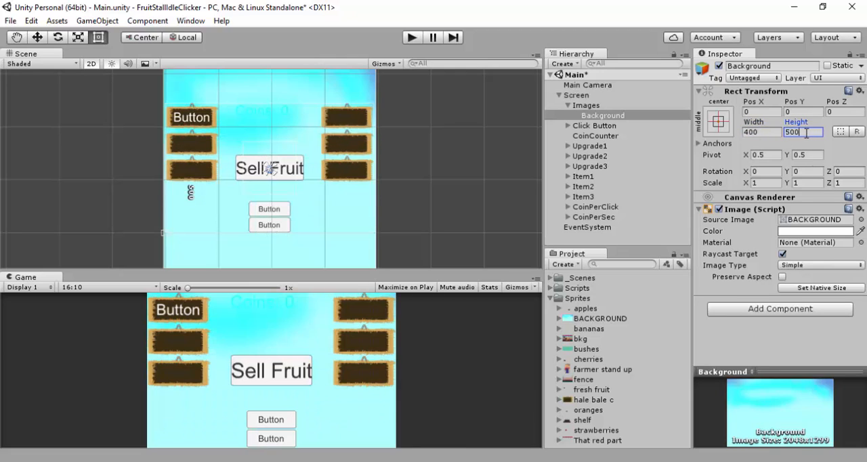
{"action": "key", "text": "BackSpace"}
{"action": "key", "text": "BackSpace"}
{"action": "key", "text": "BackSpace"}
{"action": "type", "text": "200"}
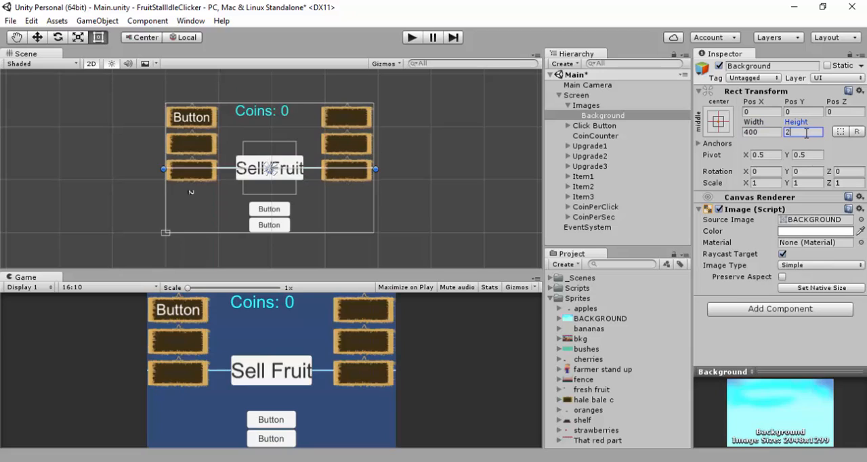
{"action": "key", "text": "BackSpace"}
{"action": "key", "text": "BackSpace"}
{"action": "type", "text": "50"}
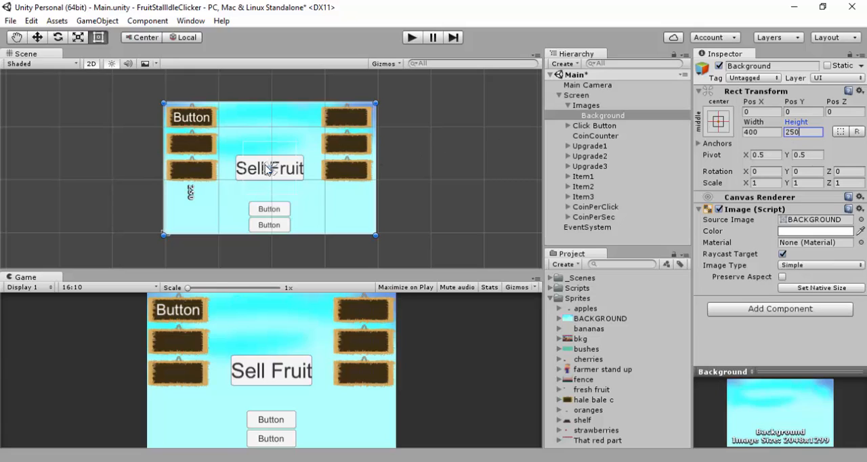
Spread the Background image's anchors out to the four corners of its parent Images object, giving it stretch anchoring
{"action": "left_click_drag", "start_coordinate": [266, 178], "coordinate": [272, 141]}
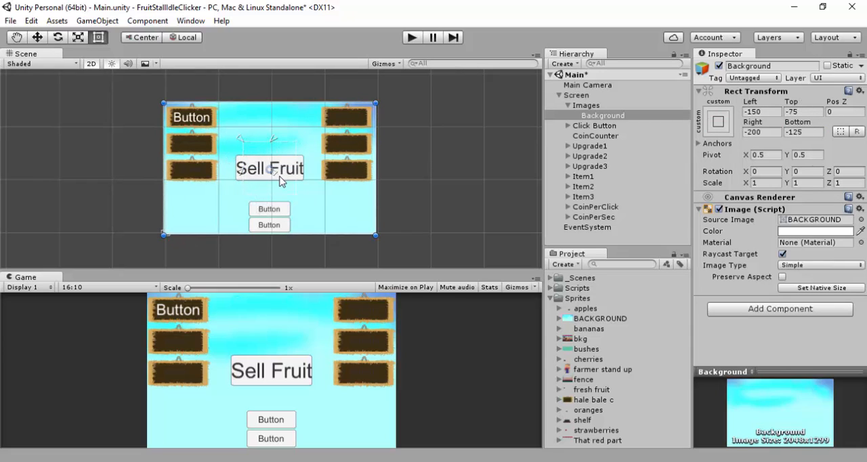
{"action": "left_click_drag", "start_coordinate": [278, 180], "coordinate": [305, 202]}
{"action": "left_click_drag", "start_coordinate": [335, 269], "coordinate": [333, 209]}
{"action": "left_click_drag", "start_coordinate": [337, 244], "coordinate": [342, 265]}
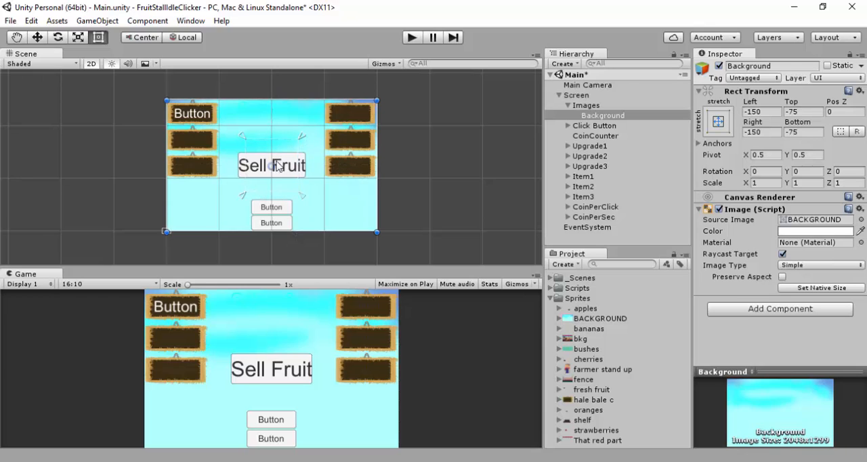
Add a second UI Image as a child of the Images object, below Background
{"action": "left_click", "coordinate": [586, 106]}
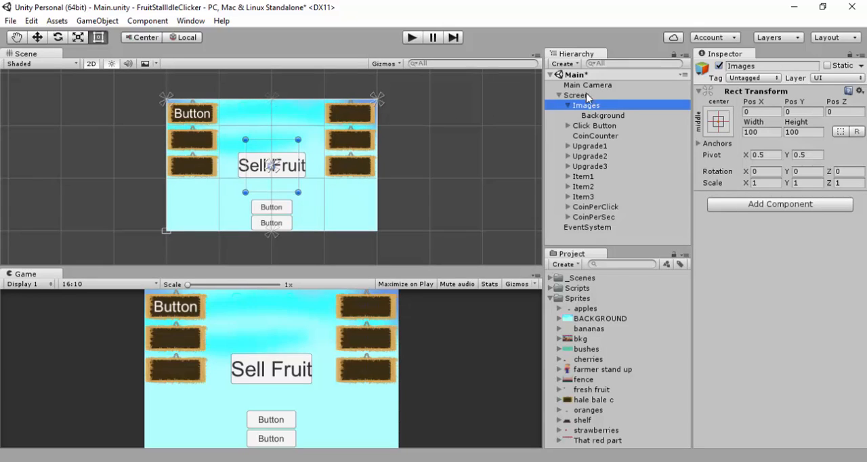
{"action": "right_click", "coordinate": [587, 107]}
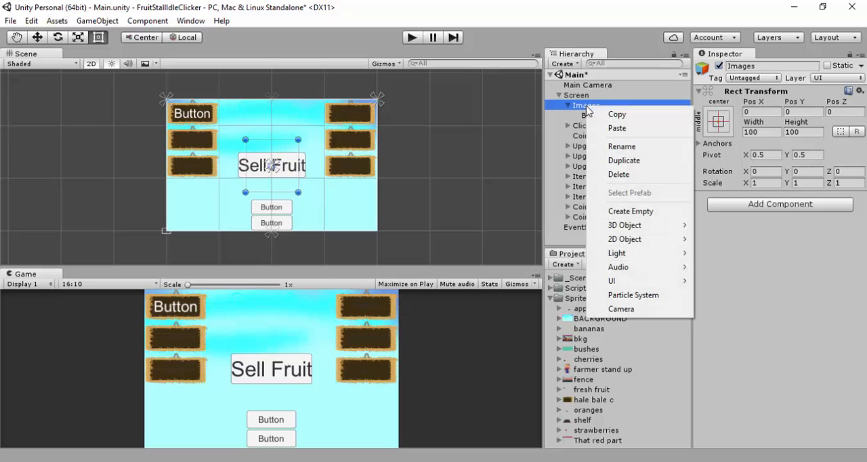
{"action": "mouse_move", "coordinate": [667, 284]}
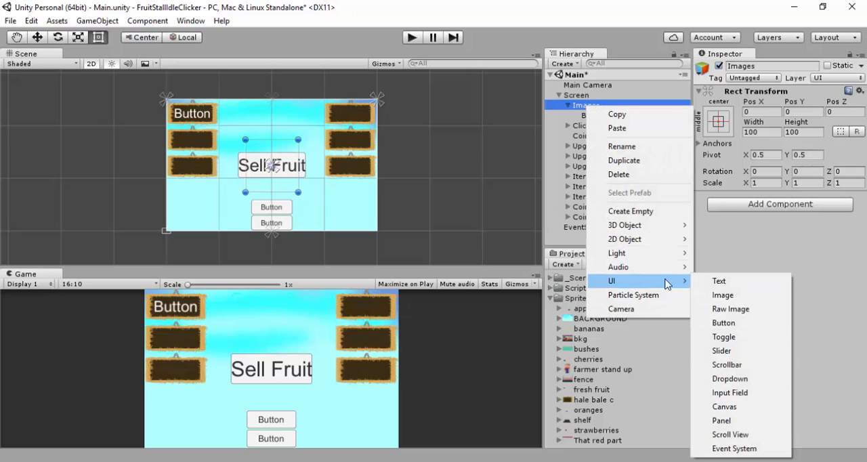
{"action": "left_click", "coordinate": [722, 295]}
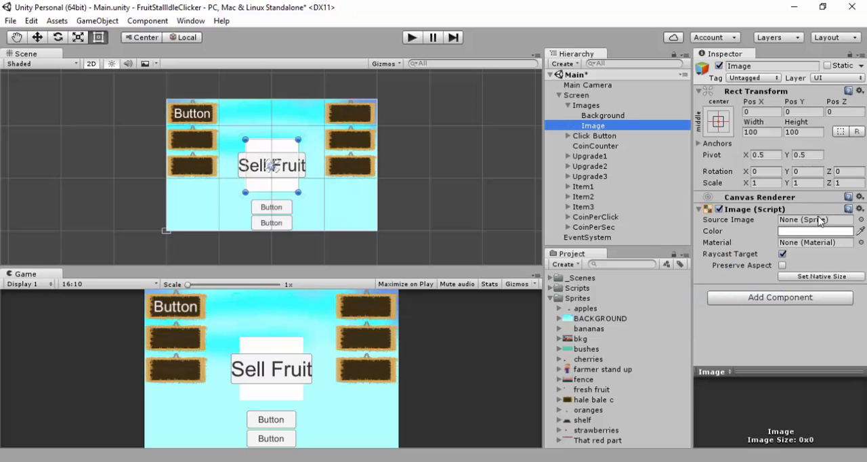
{"action": "left_click", "coordinate": [600, 107]}
{"action": "left_click", "coordinate": [602, 115]}
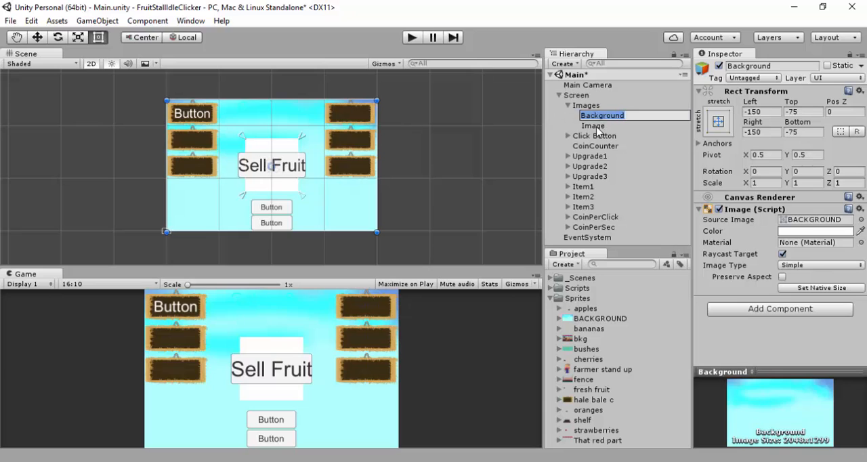
{"action": "left_click", "coordinate": [597, 126]}
{"action": "left_click", "coordinate": [597, 107]}
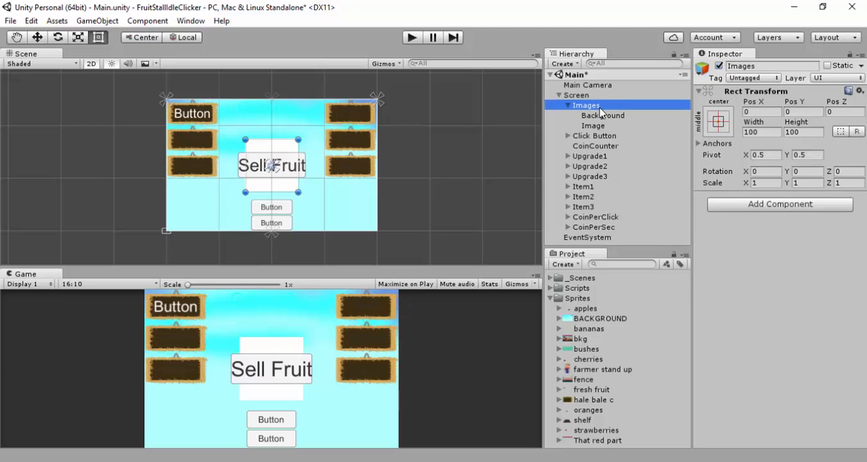
{"action": "left_click", "coordinate": [602, 115]}
{"action": "left_click", "coordinate": [773, 112]}
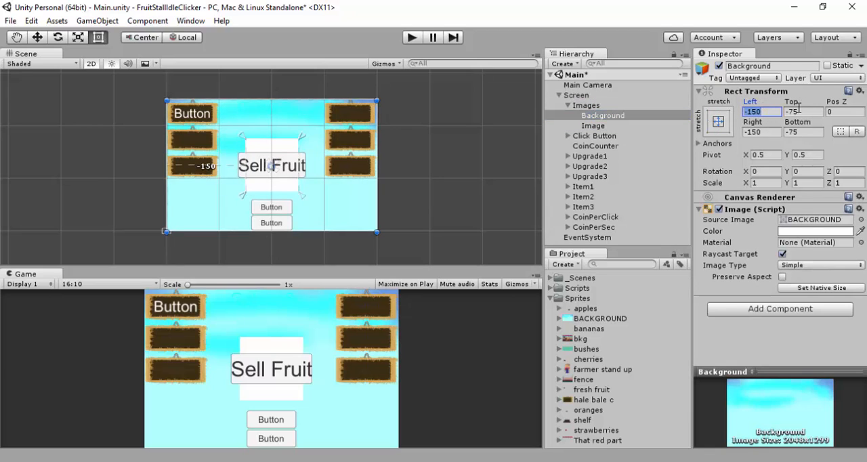
{"action": "type", "text": "0"}
{"action": "left_click", "coordinate": [811, 110]}
{"action": "type", "text": "0"}
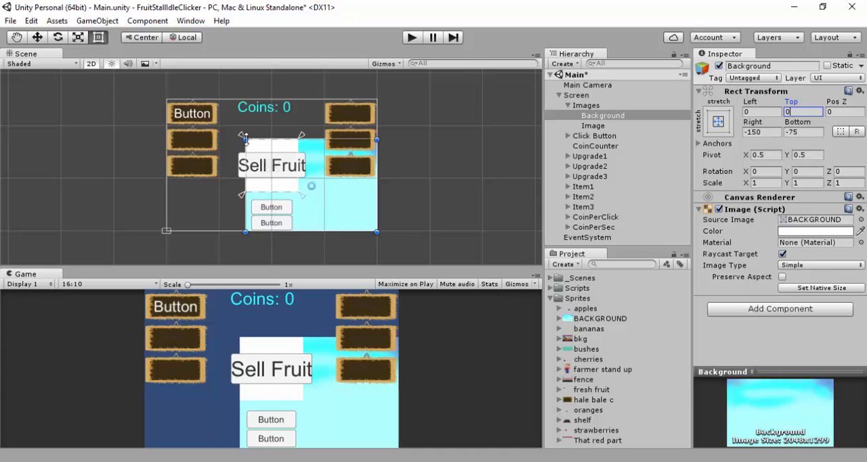
{"action": "left_click_drag", "start_coordinate": [245, 138], "coordinate": [220, 120]}
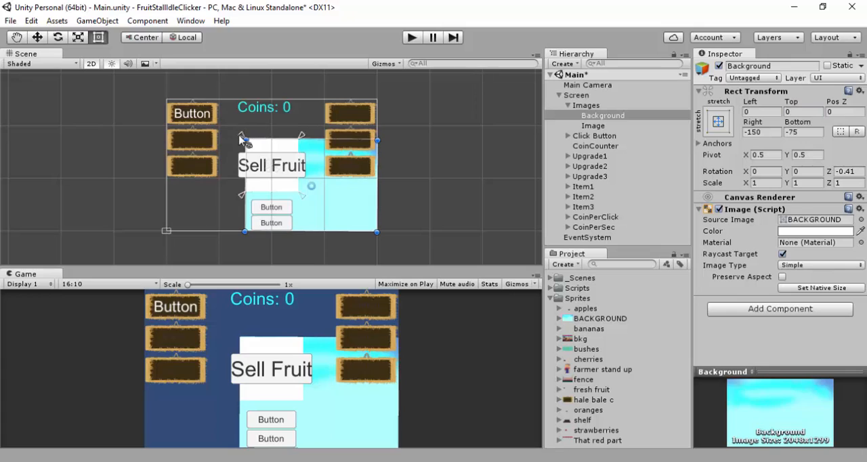
{"action": "left_click_drag", "start_coordinate": [244, 139], "coordinate": [221, 116]}
{"action": "key", "text": "ctrl+z"}
{"action": "key", "text": "ctrl+z"}
{"action": "key", "text": "ctrl+z"}
{"action": "key", "text": "ctrl+z"}
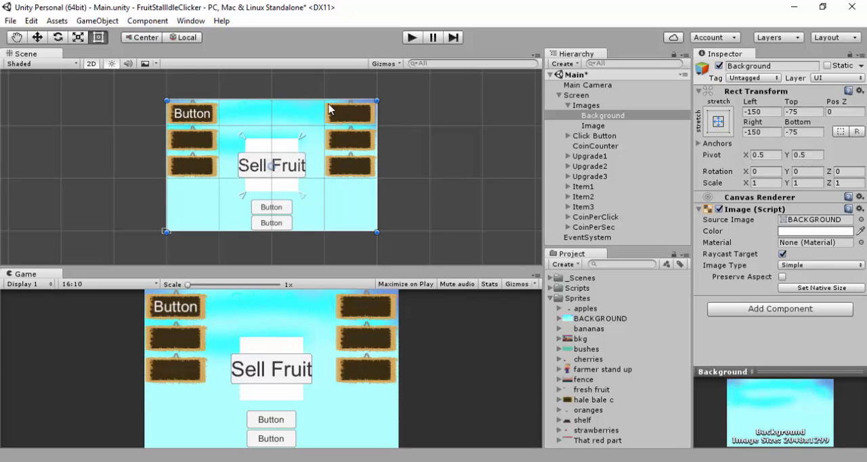
Set the source image of the new image under Images to the bushes sprite
{"action": "left_click", "coordinate": [605, 126]}
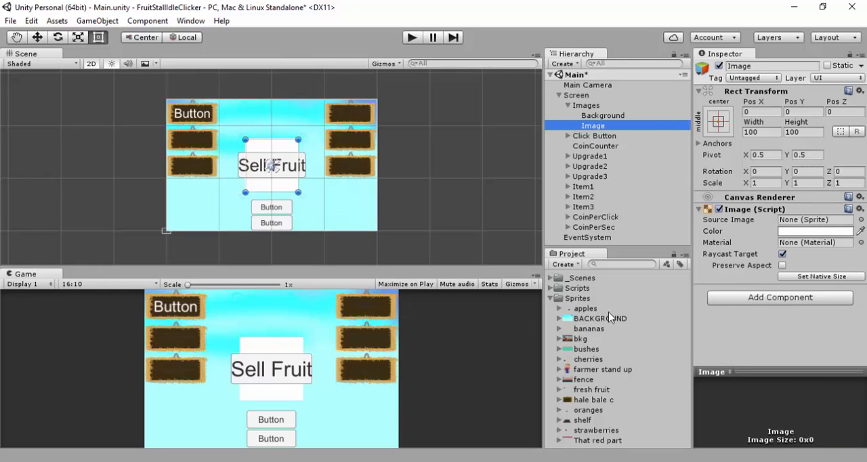
{"action": "left_click", "coordinate": [585, 349]}
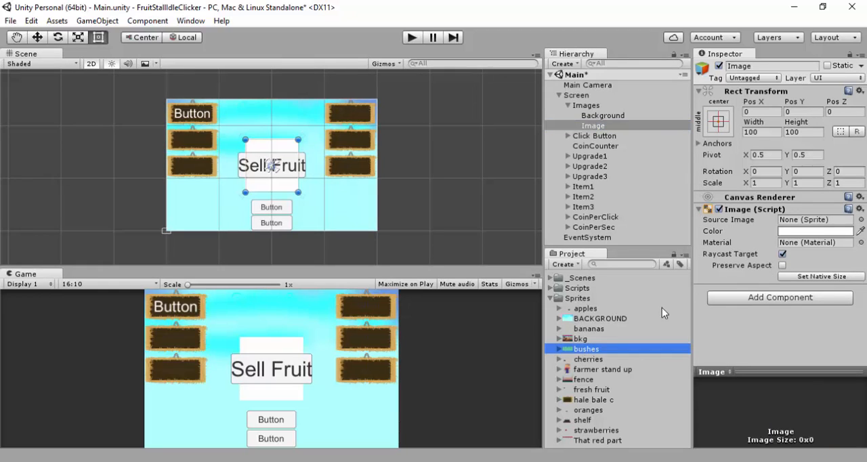
{"action": "left_click_drag", "start_coordinate": [585, 348], "coordinate": [806, 219]}
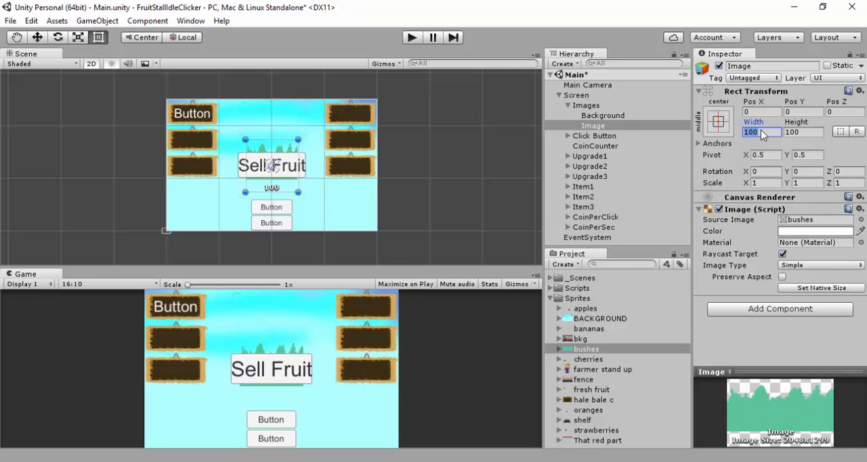
Set the bushes image's width to 400
{"action": "type", "text": "500"}
{"action": "key", "text": "BackSpace"}
{"action": "key", "text": "BackSpace"}
{"action": "key", "text": "BackSpace"}
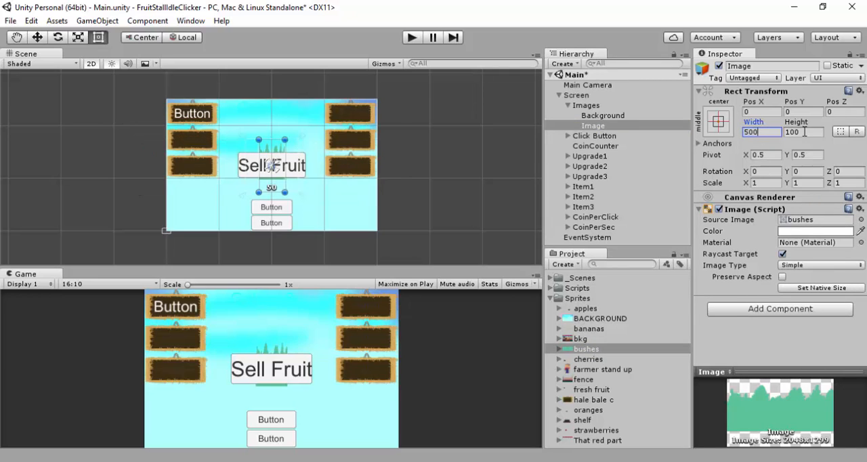
{"action": "type", "text": "400"}
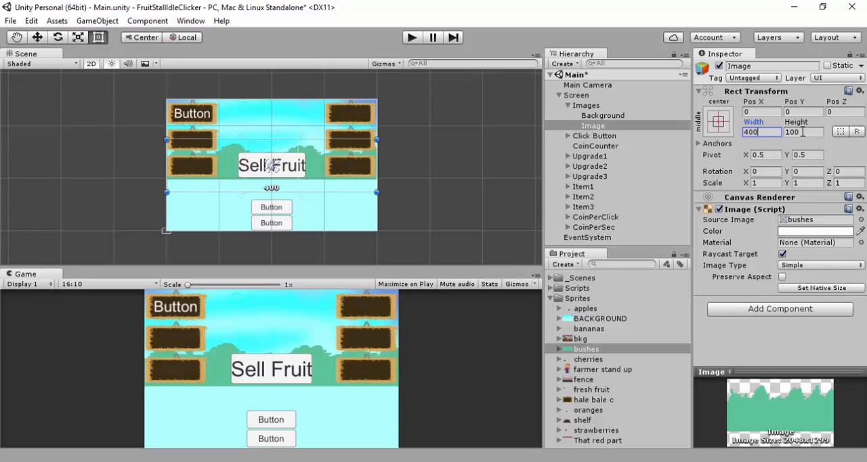
Set the height of the bushes image under Images to 250
{"action": "left_click", "coordinate": [802, 131]}
{"action": "type", "text": "250"}
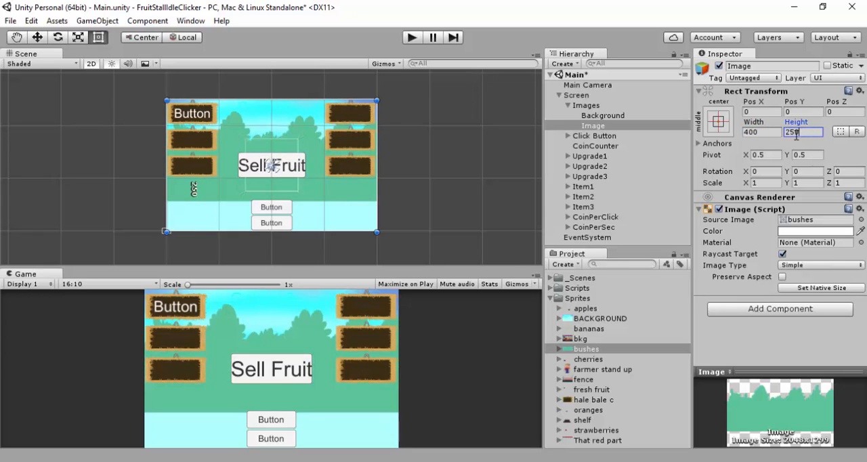
{"action": "left_click", "coordinate": [605, 115]}
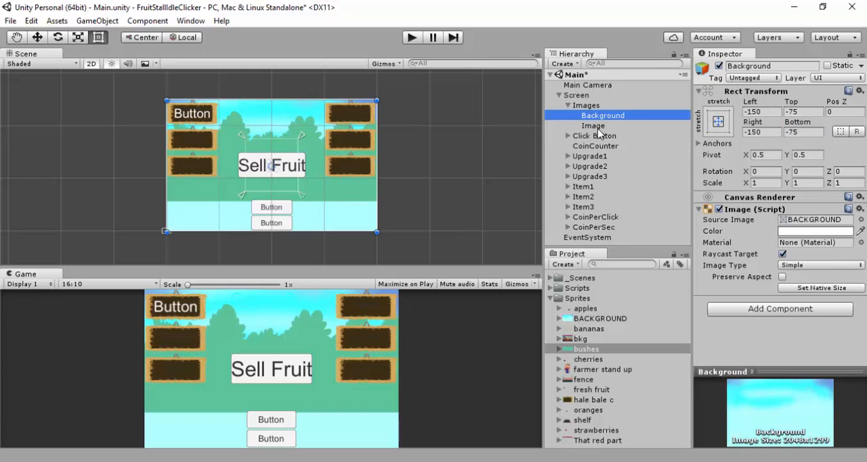
{"action": "left_click", "coordinate": [605, 126]}
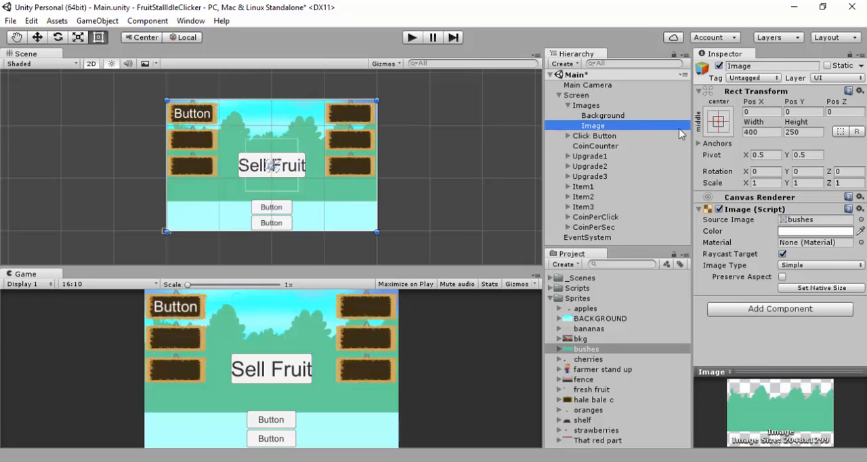
Apply the stretch anchor preset in both directions to the bushes image, also setting its position to fill the parent
{"action": "left_click", "coordinate": [609, 116]}
{"action": "left_click", "coordinate": [601, 126]}
{"action": "left_click", "coordinate": [718, 121]}
{"action": "left_click", "coordinate": [718, 120]}
{"action": "left_click", "coordinate": [718, 121]}
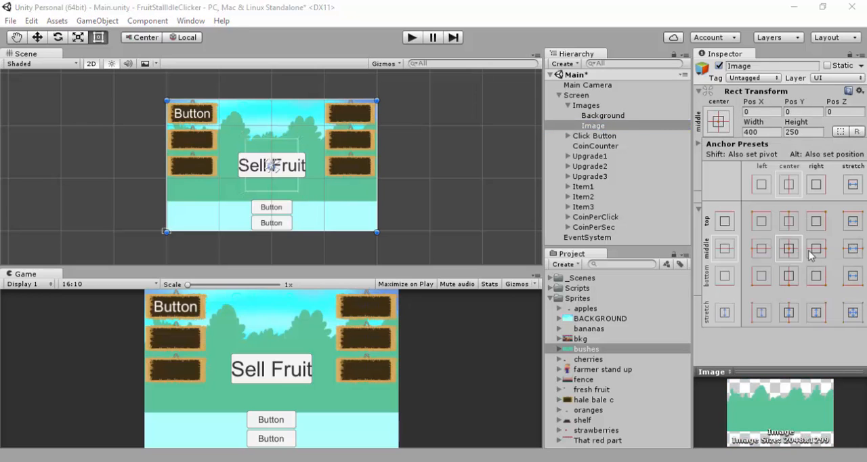
{"action": "left_click", "coordinate": [853, 312]}
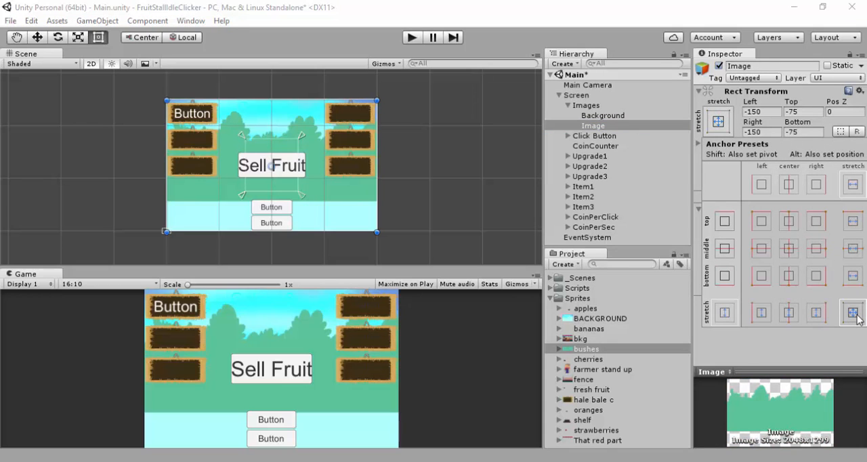
{"action": "key", "text": "alt"}
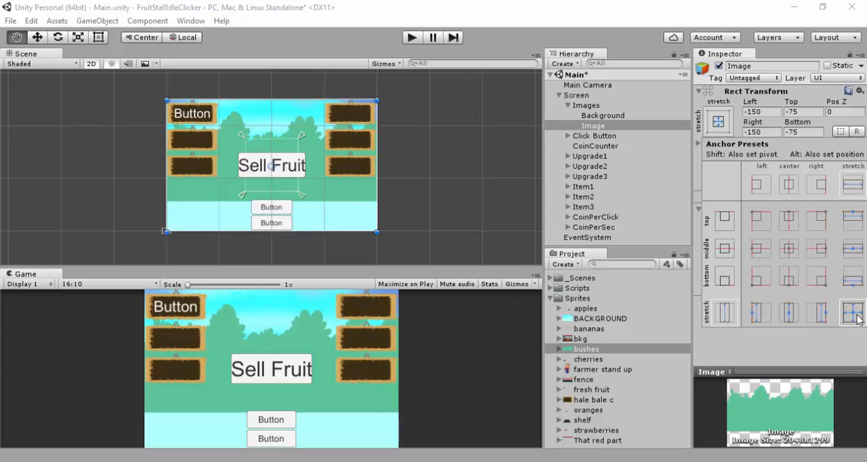
{"action": "left_click", "coordinate": [853, 313], "text": "alt"}
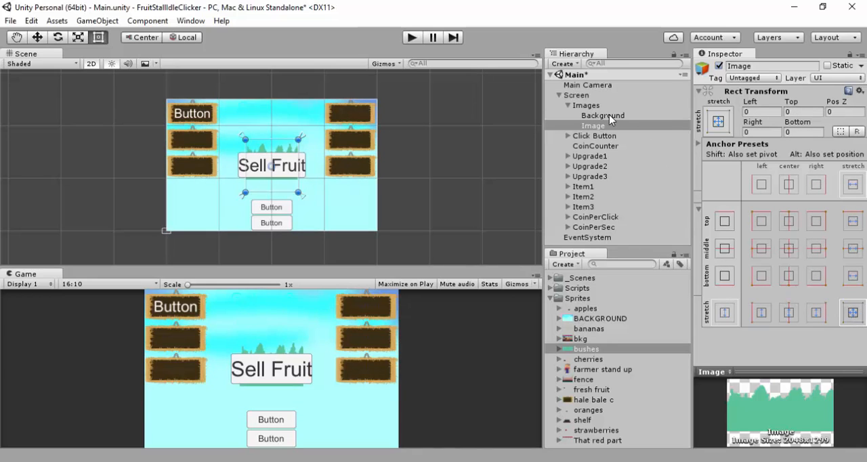
{"action": "left_click", "coordinate": [631, 126]}
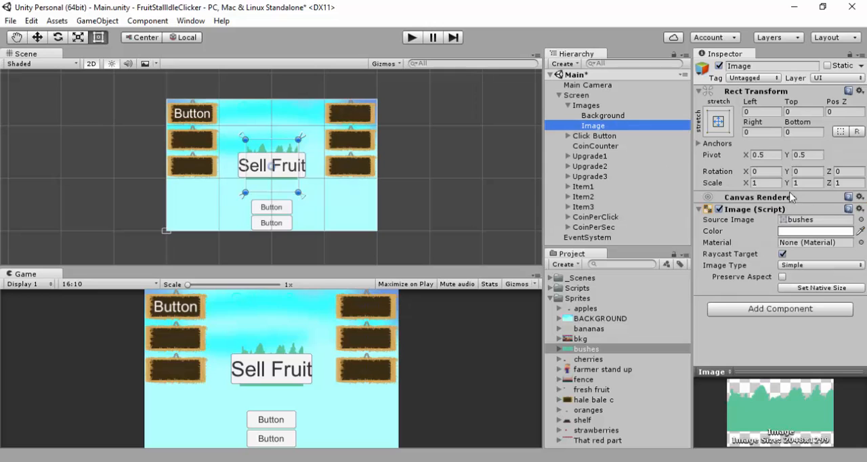
Apply the stretch anchor preset in both directions to the Background image, also setting its pivot and position
{"action": "left_click", "coordinate": [613, 117]}
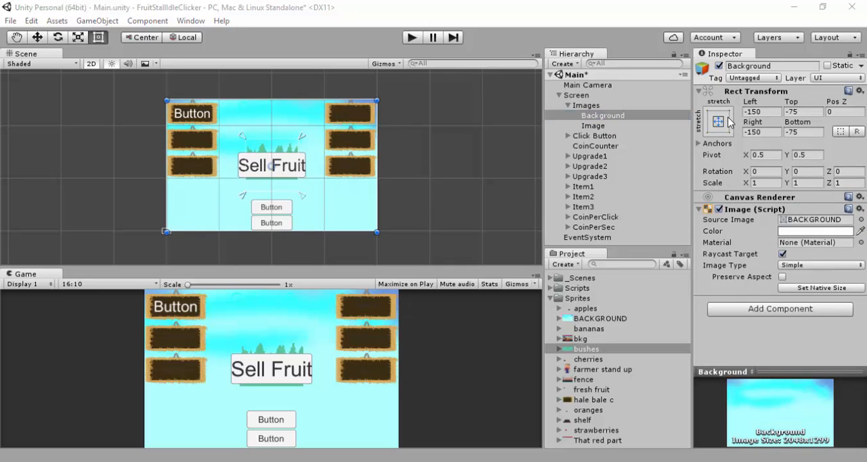
{"action": "left_click", "coordinate": [722, 121]}
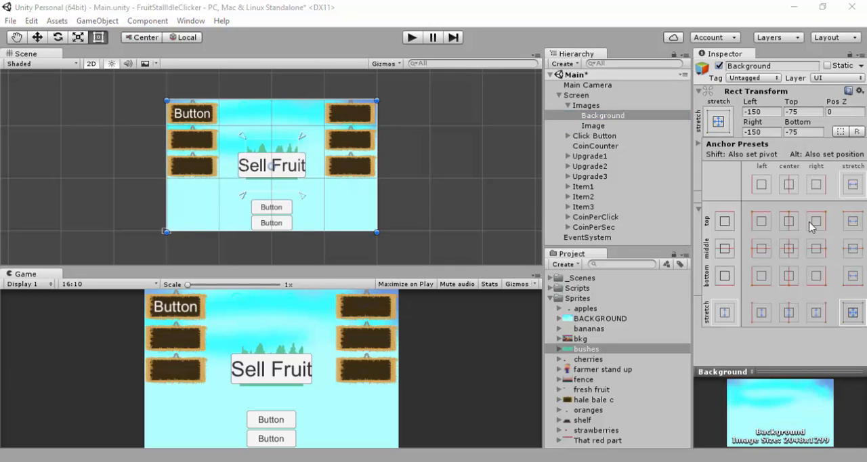
{"action": "key", "text": "shift+alt"}
{"action": "left_click", "coordinate": [855, 313], "text": "alt+shift"}
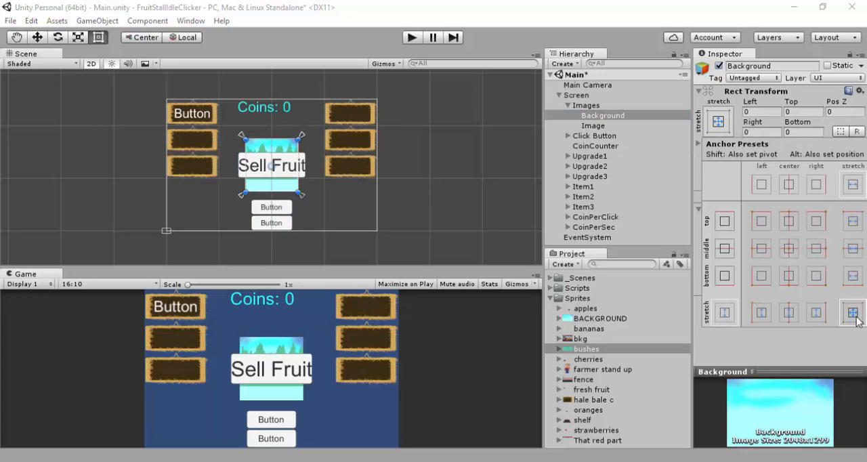
{"action": "left_click", "coordinate": [248, 139]}
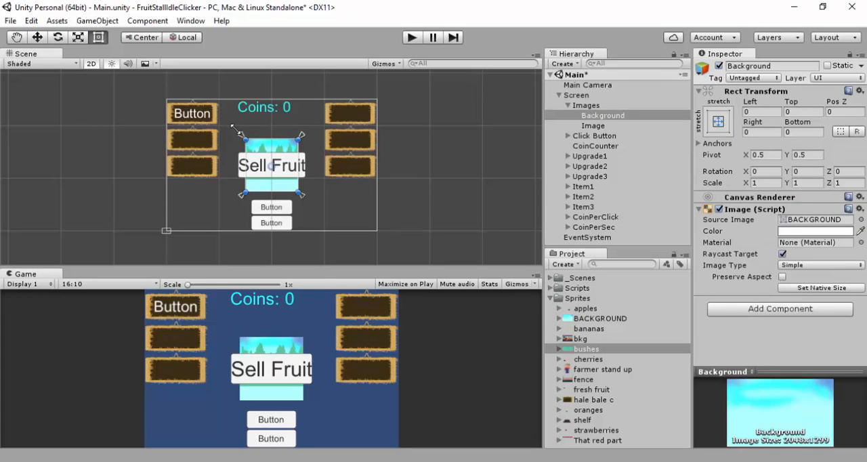
{"action": "left_click_drag", "start_coordinate": [229, 123], "coordinate": [229, 123]}
{"action": "left_click", "coordinate": [303, 138]}
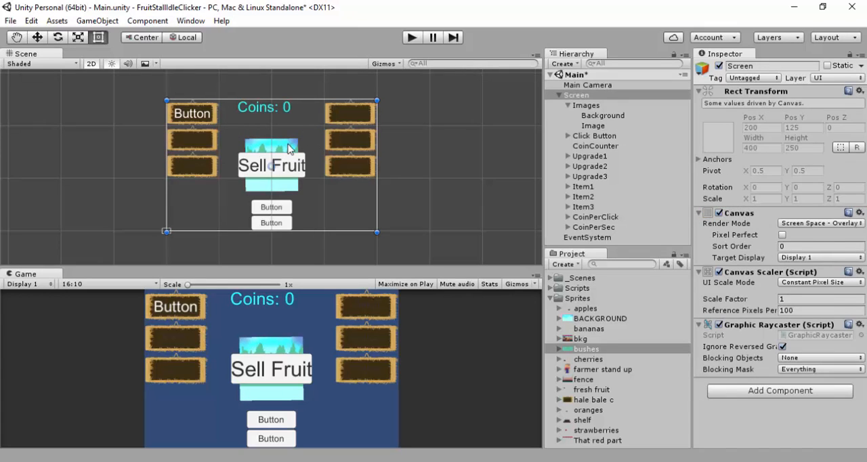
{"action": "left_click", "coordinate": [301, 136]}
{"action": "left_click", "coordinate": [317, 133]}
{"action": "left_click", "coordinate": [315, 134]}
{"action": "key", "text": "ctrl+z"}
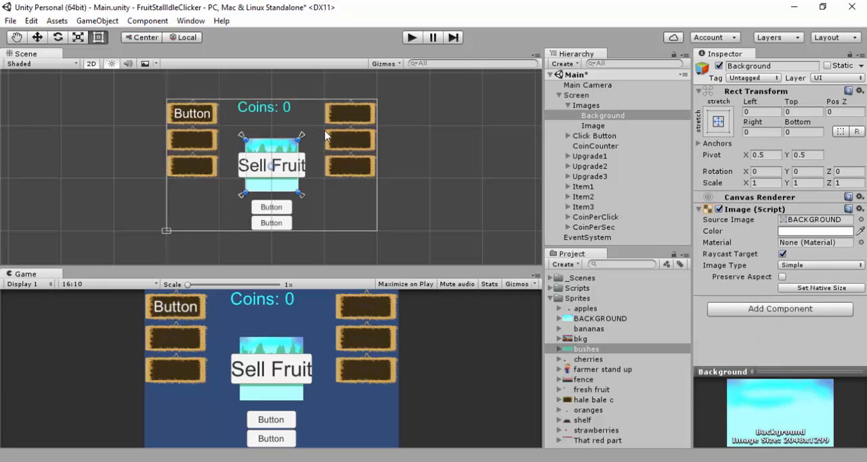
{"action": "key", "text": "ctrl+z"}
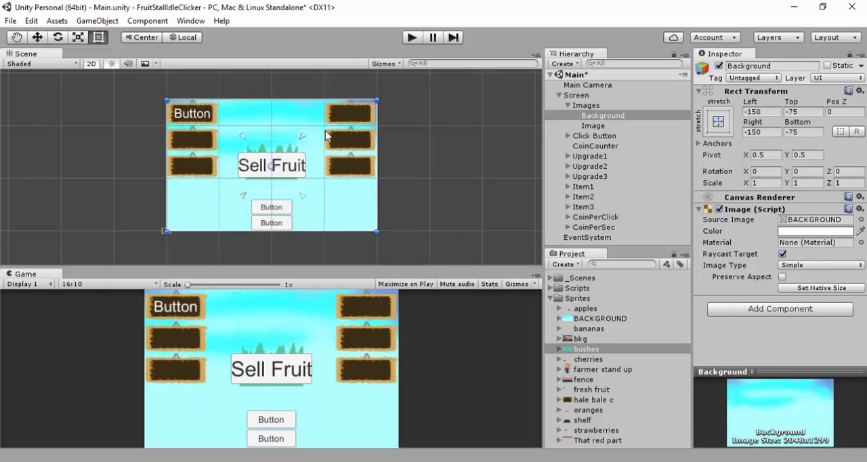
{"action": "key", "text": "ctrl+z"}
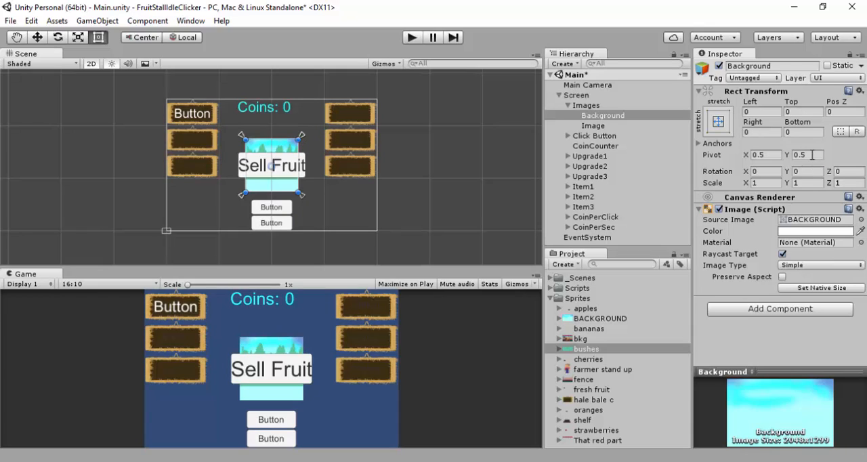
Scale the Background image to 4 in X and 2.5 in Y so it fills the canvas
{"action": "left_click", "coordinate": [769, 184]}
{"action": "type", "text": "2"}
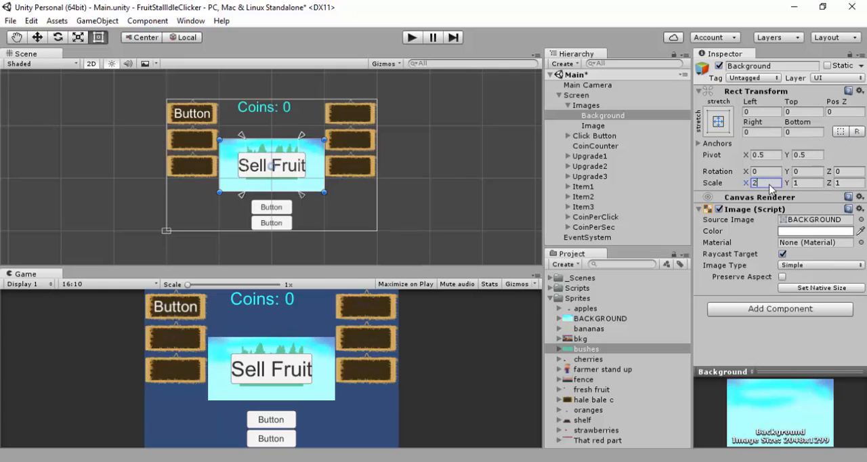
{"action": "key", "text": "BackSpace"}
{"action": "type", "text": "5"}
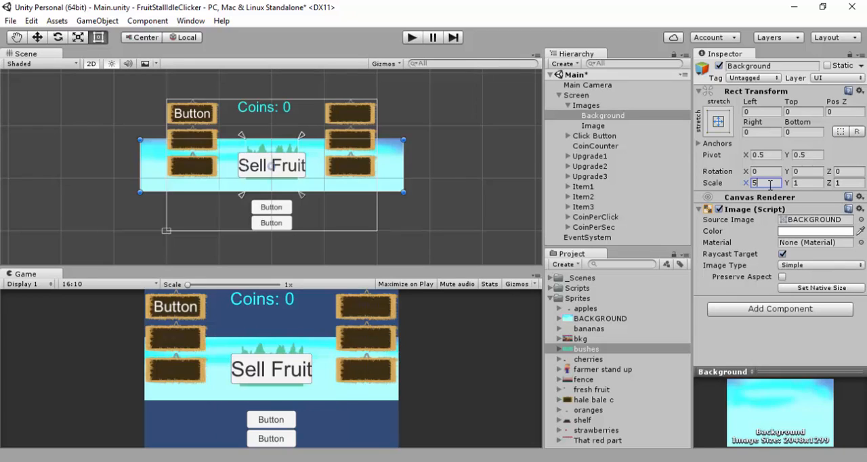
{"action": "key", "text": "BackSpace"}
{"action": "type", "text": "4"}
{"action": "left_click", "coordinate": [803, 187]}
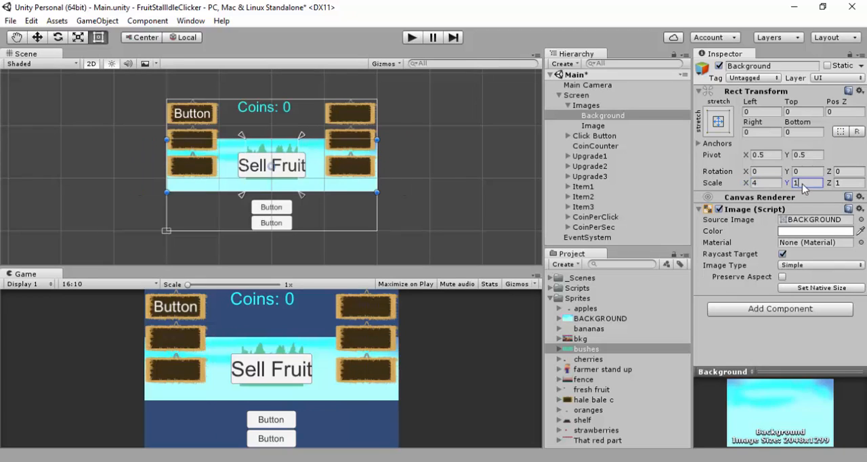
{"action": "type", "text": "2.5"}
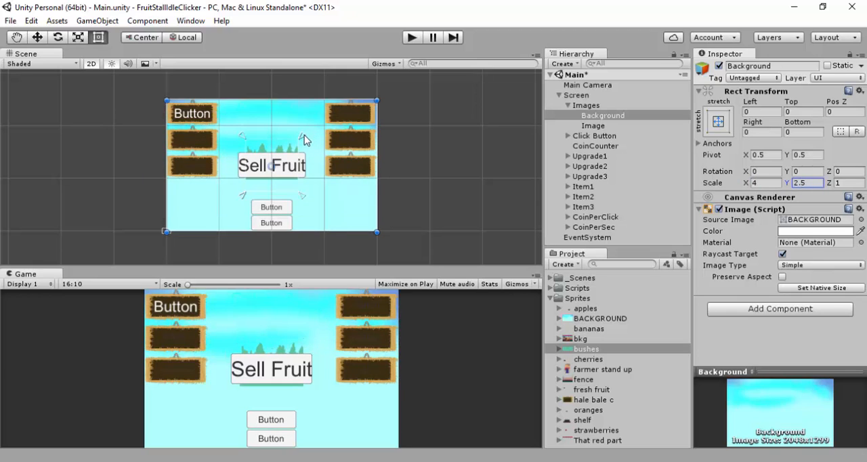
{"action": "key", "text": "Return"}
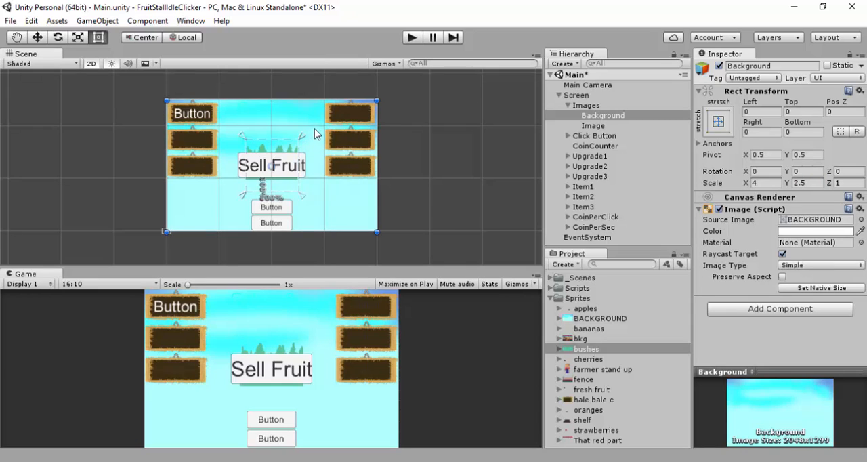
Rename the bushes image object under Images to Bushes
{"action": "left_click", "coordinate": [595, 126]}
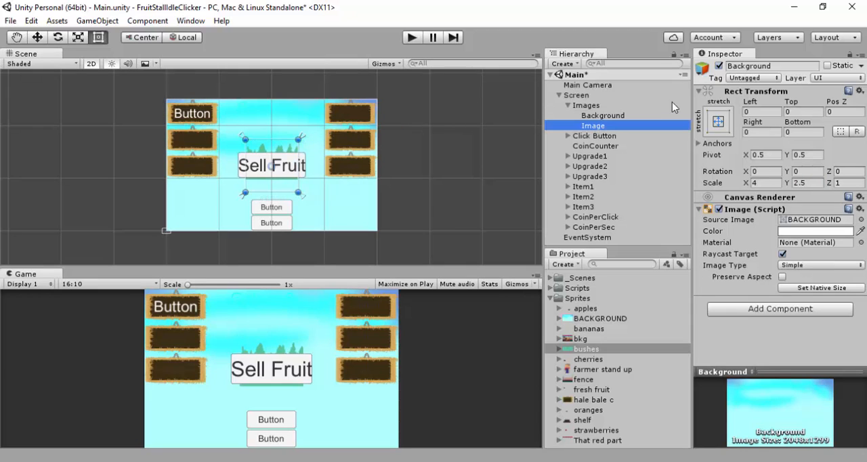
{"action": "left_click", "coordinate": [752, 65]}
{"action": "type", "text": "Bushe"}
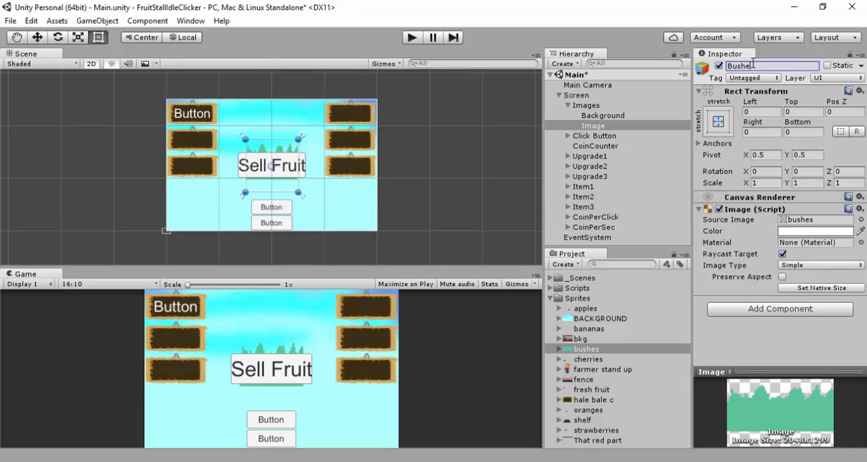
{"action": "type", "text": "s"}
{"action": "key", "text": "Return"}
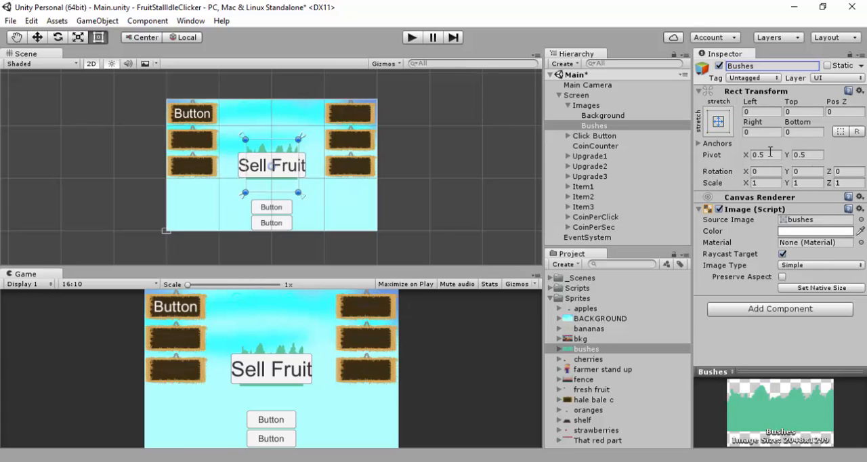
Set the scale of the Bushes image to 4 in X and 2.5 in Y
{"action": "left_click", "coordinate": [769, 181]}
{"action": "type", "text": "4"}
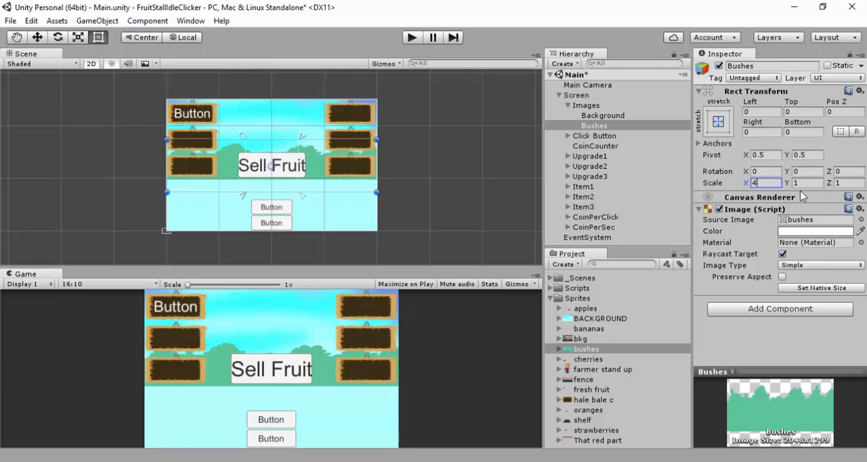
{"action": "left_click", "coordinate": [804, 183]}
{"action": "type", "text": "2.5"}
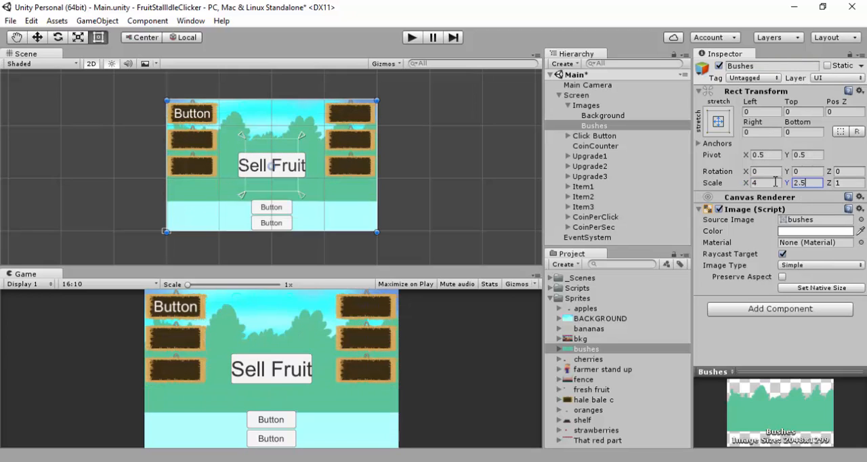
Add a third UI Image as a child of Images and set its source image to the fence sprite
{"action": "right_click", "coordinate": [586, 107]}
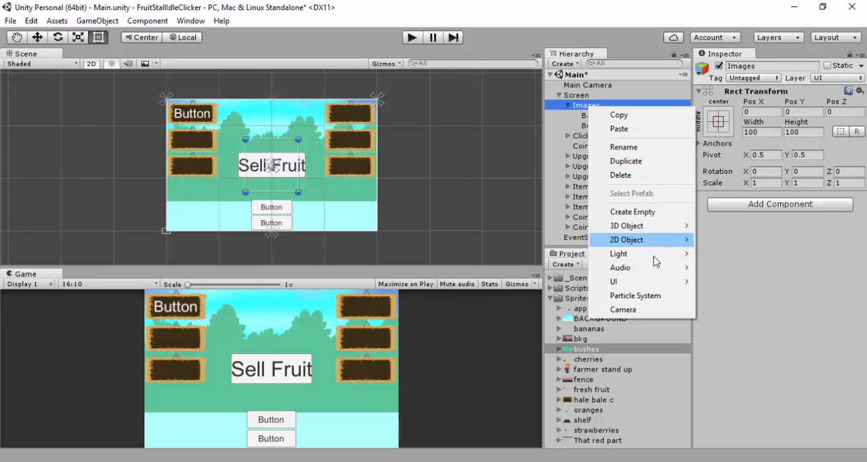
{"action": "mouse_move", "coordinate": [650, 285]}
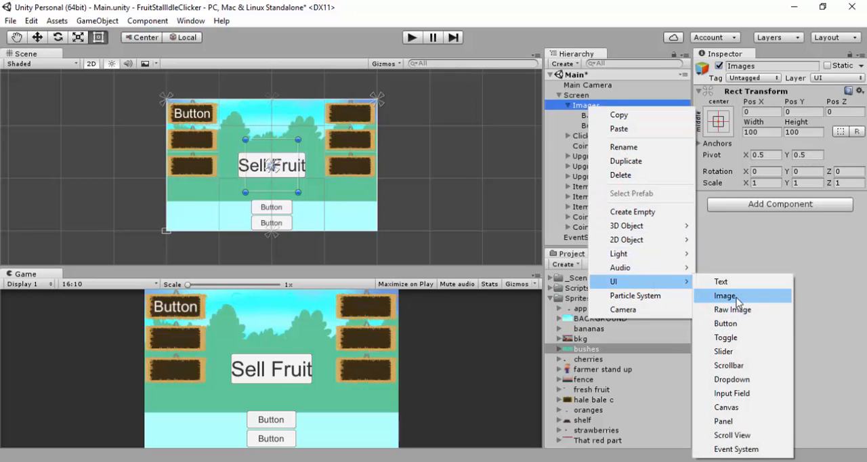
{"action": "left_click", "coordinate": [737, 296]}
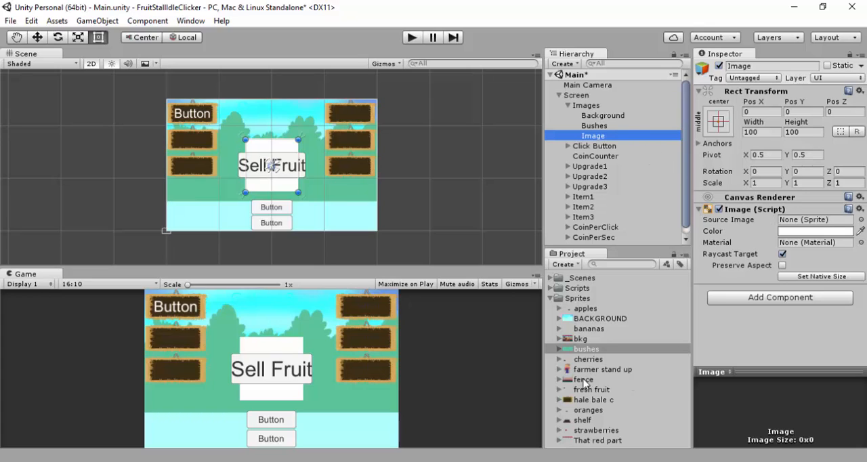
{"action": "left_click_drag", "start_coordinate": [588, 379], "coordinate": [798, 220]}
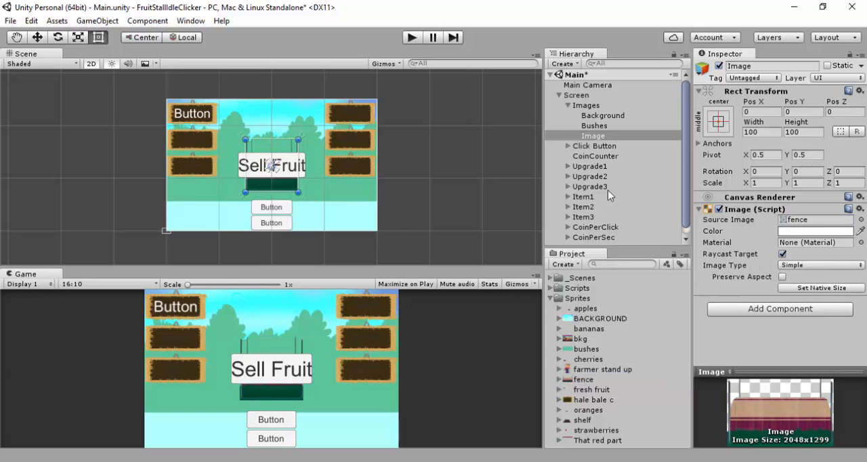
Set the scale of the fence image to 4 in X and 2.5 in Y
{"action": "left_click", "coordinate": [764, 183]}
{"action": "type", "text": "4"}
{"action": "left_click", "coordinate": [810, 183]}
{"action": "type", "text": "2.5"}
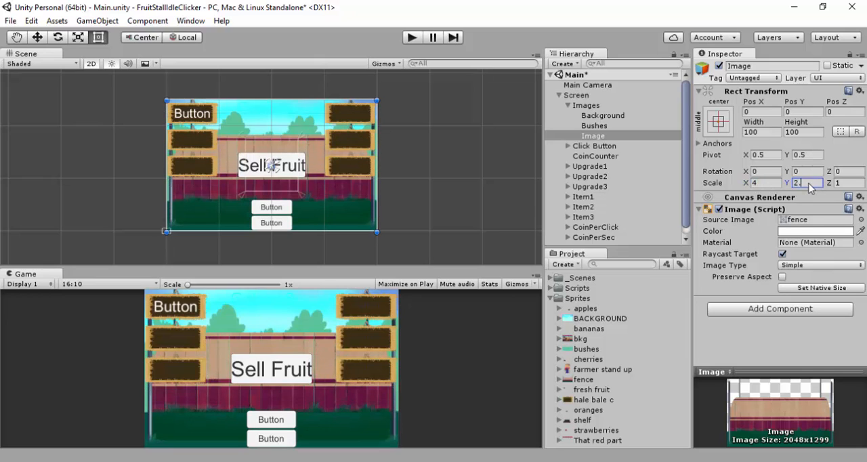
Apply the stretch anchor preset in both directions to the fence image
{"action": "left_click", "coordinate": [711, 123]}
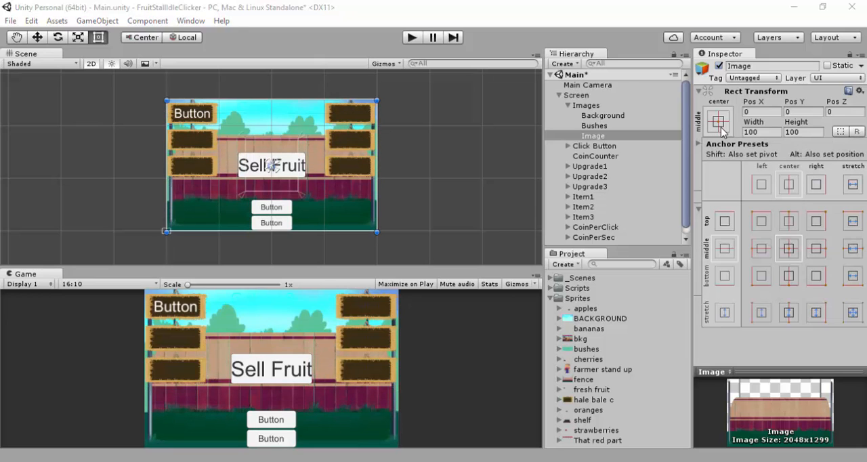
{"action": "left_click", "coordinate": [852, 312], "text": "alt"}
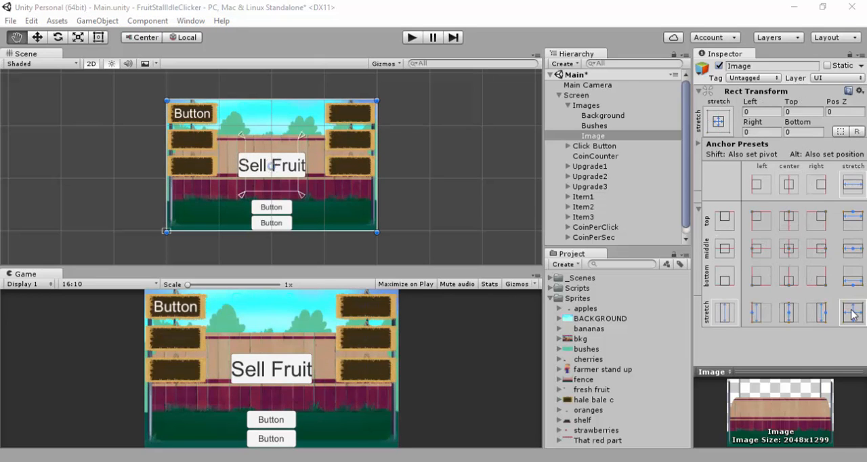
{"action": "key", "text": "t"}
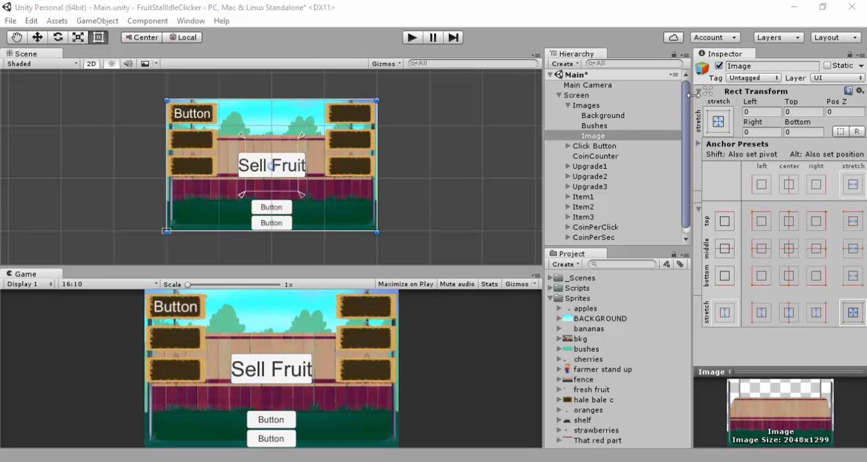
Rename the fence image object as Fence
{"action": "left_click", "coordinate": [745, 65]}
{"action": "left_click", "coordinate": [746, 65]}
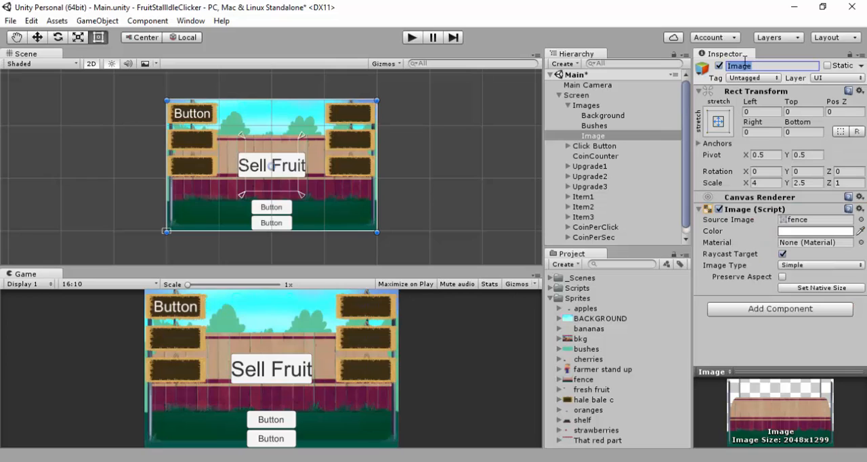
{"action": "type", "text": "Fence"}
{"action": "key", "text": "Return"}
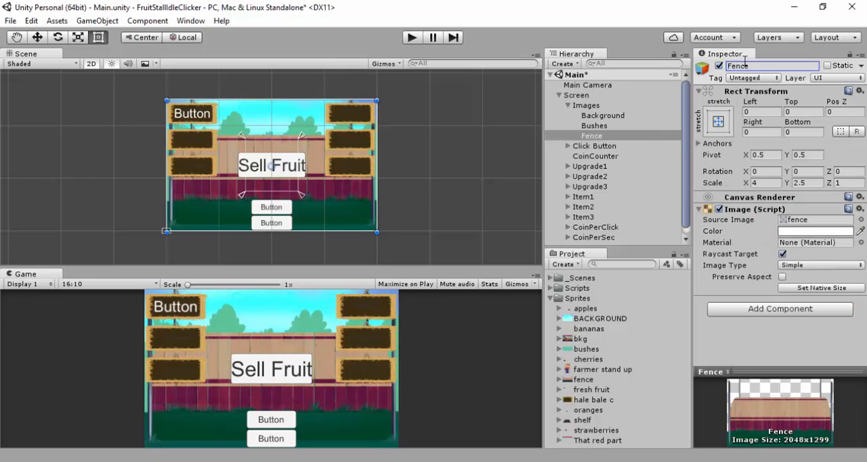
Add a UI Image as a child of Images and name it TopFlag
{"action": "left_click", "coordinate": [585, 106]}
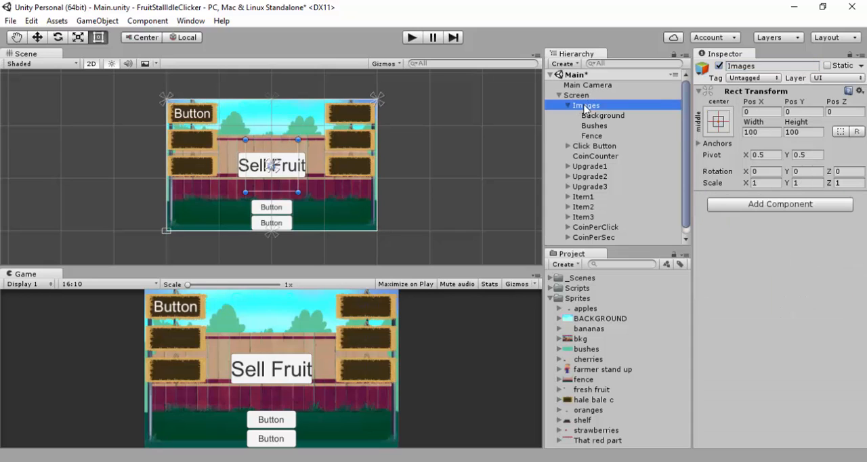
{"action": "right_click", "coordinate": [586, 106]}
{"action": "mouse_move", "coordinate": [644, 283]}
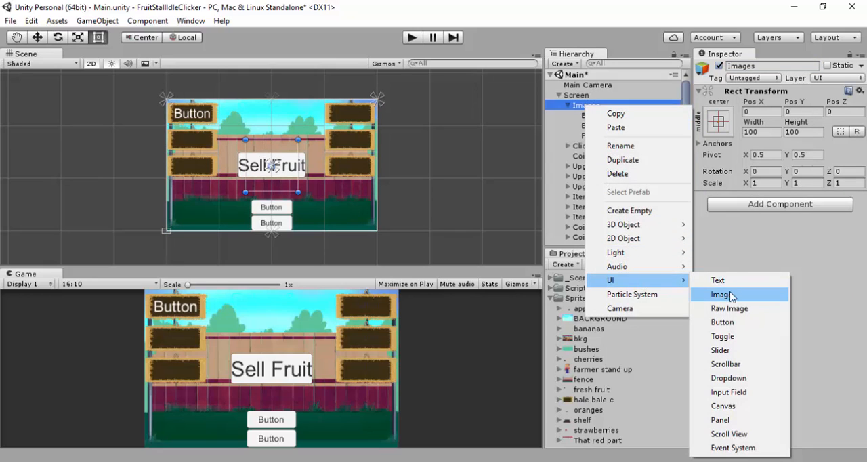
{"action": "left_click", "coordinate": [725, 294]}
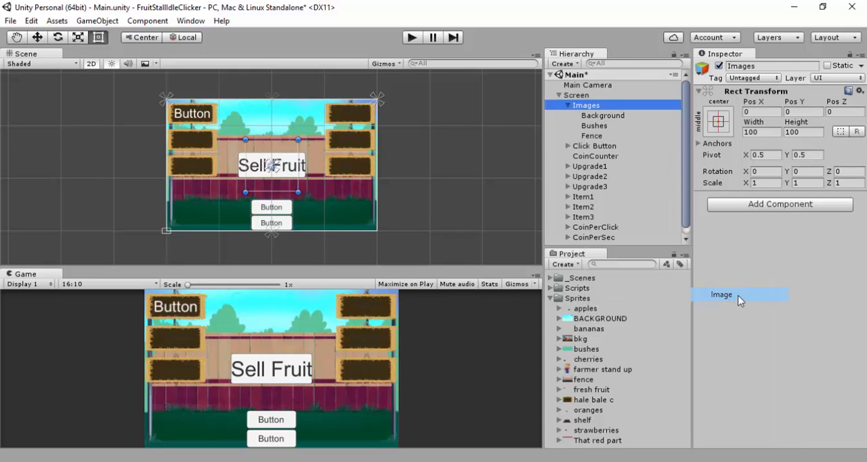
{"action": "left_click", "coordinate": [743, 66]}
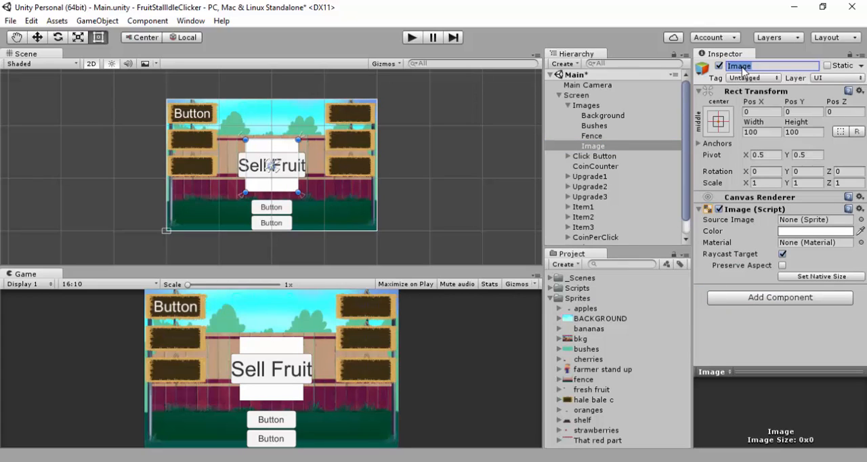
{"action": "type", "text": "TopFlag"}
{"action": "key", "text": "Return"}
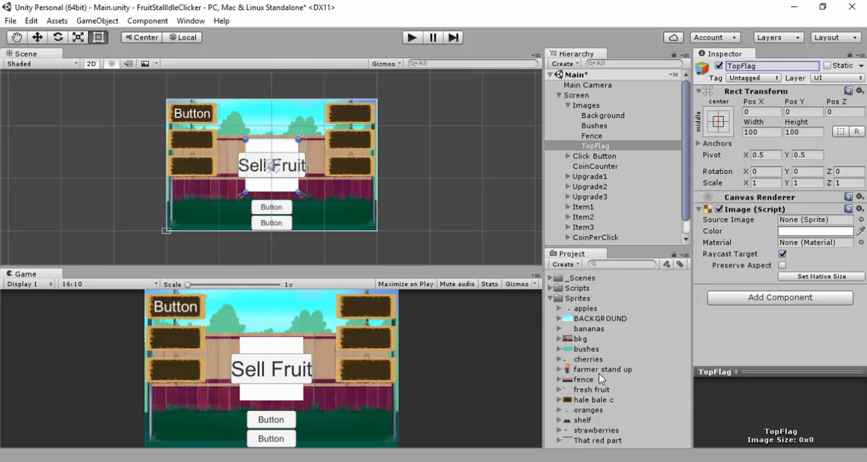
Set TopFlag's source image to the "That red part" sprite and its scale to 4 in X and 2.5 in Y
{"action": "left_click_drag", "start_coordinate": [593, 442], "coordinate": [803, 223]}
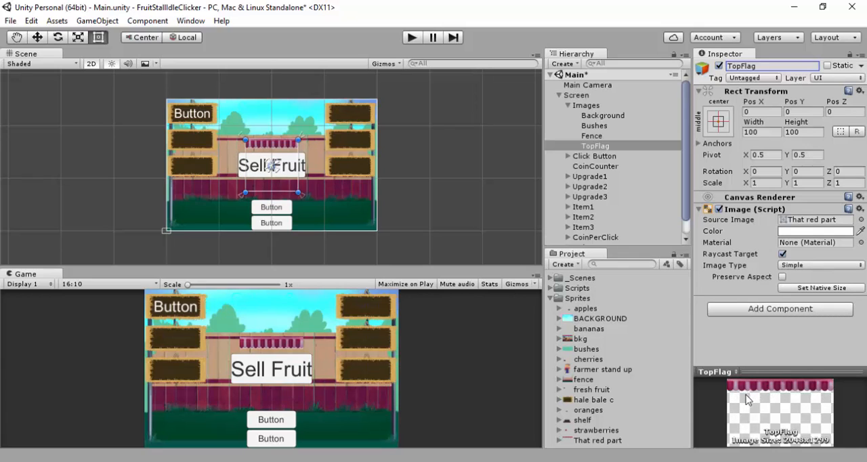
{"action": "left_click", "coordinate": [763, 183]}
{"action": "type", "text": "4"}
{"action": "left_click", "coordinate": [806, 184]}
{"action": "type", "text": "2"}
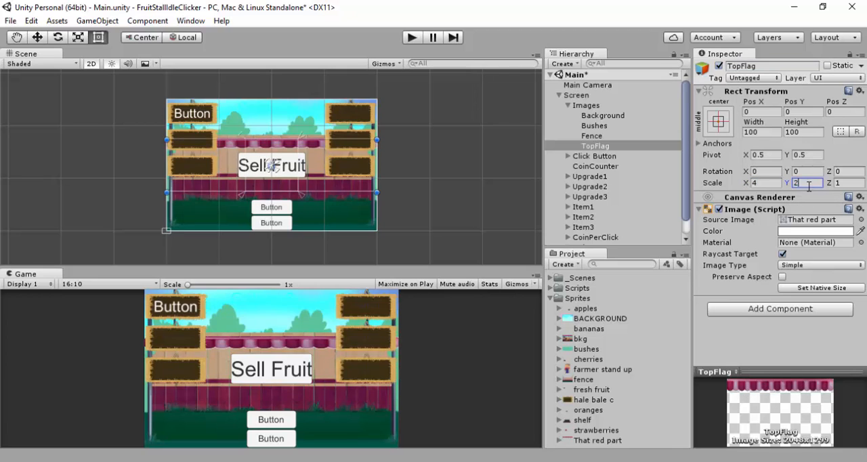
{"action": "type", "text": ".5"}
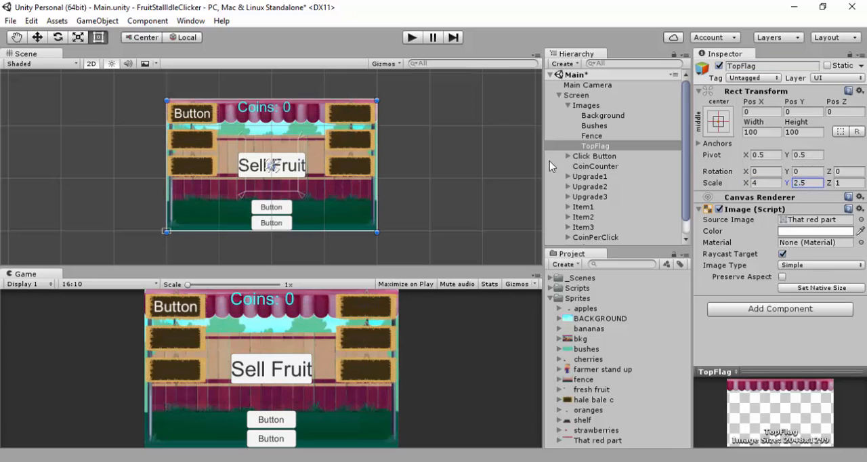
Add another UI Image as a child of Images and name it Shelves
{"action": "left_click", "coordinate": [587, 105]}
{"action": "right_click", "coordinate": [594, 106]}
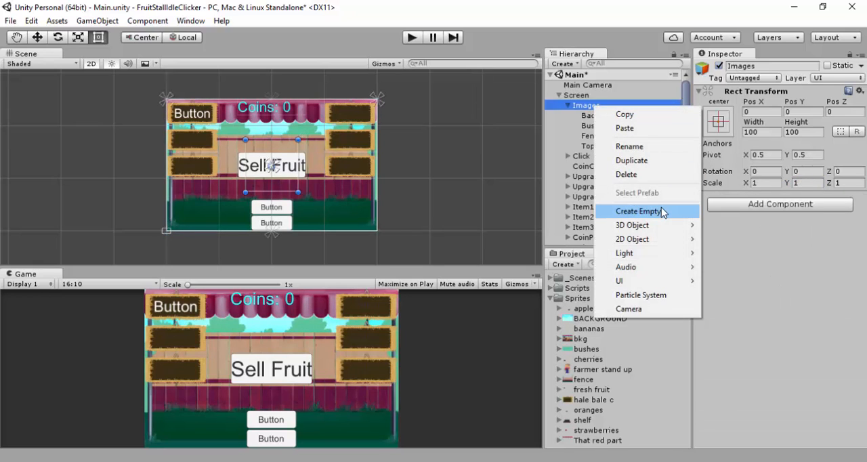
{"action": "mouse_move", "coordinate": [669, 281]}
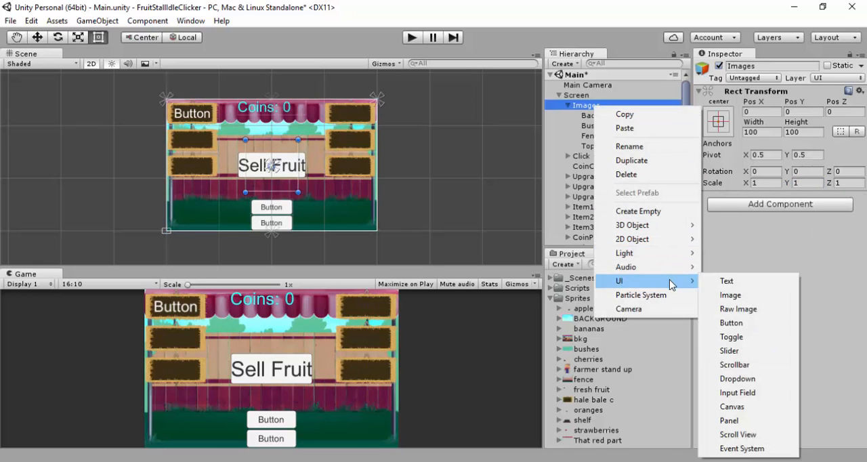
{"action": "left_click", "coordinate": [725, 293]}
{"action": "left_click", "coordinate": [750, 67]}
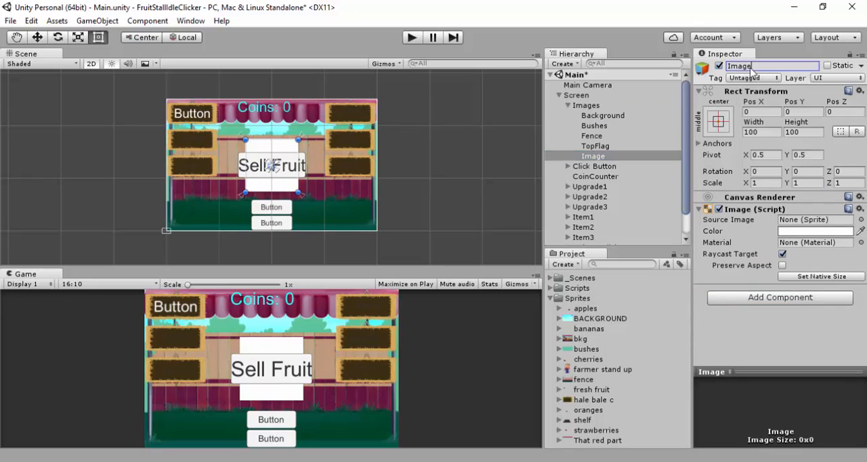
{"action": "type", "text": "Shelves"}
{"action": "key", "text": "Return"}
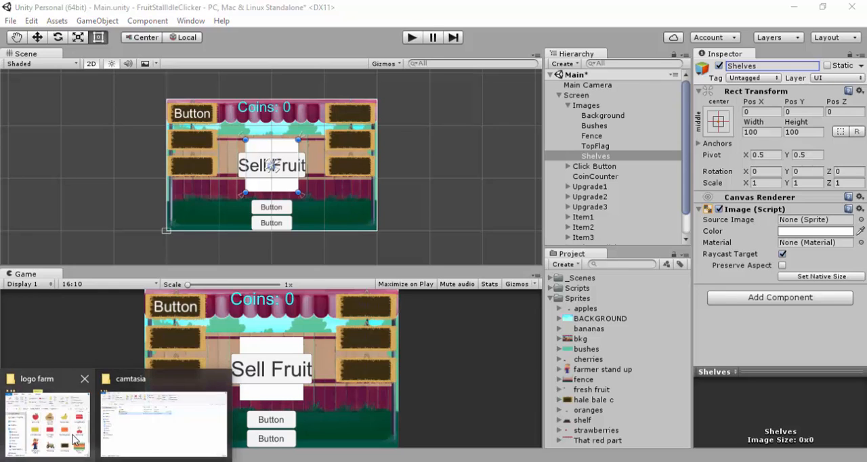
Switch to File Explorer and open the "with transparency" folder inside logo farm
{"action": "left_click", "coordinate": [77, 441]}
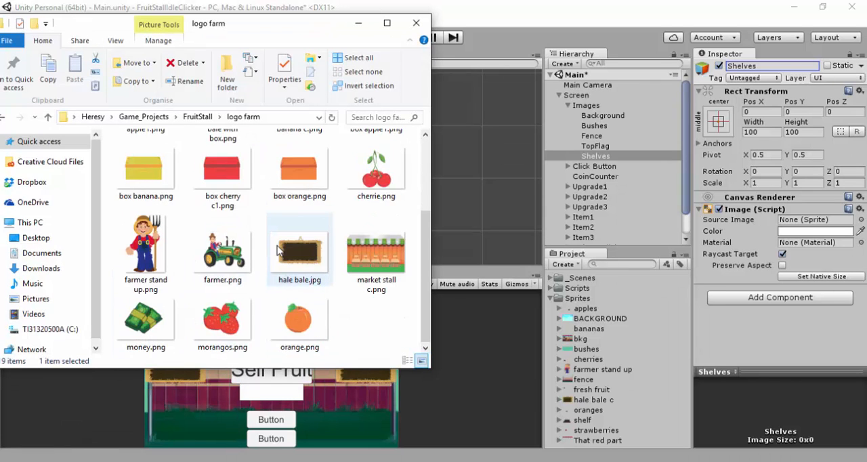
{"action": "scroll", "coordinate": [279, 251], "scroll_direction": "up", "scroll_amount": 3}
{"action": "scroll", "coordinate": [279, 247], "scroll_direction": "down", "scroll_amount": 3}
{"action": "scroll", "coordinate": [279, 245], "scroll_direction": "up", "scroll_amount": 3}
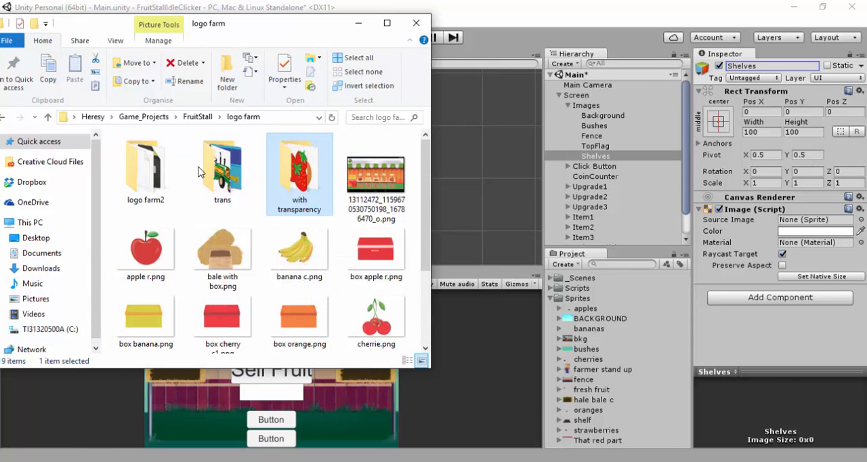
{"action": "double_click", "coordinate": [288, 179]}
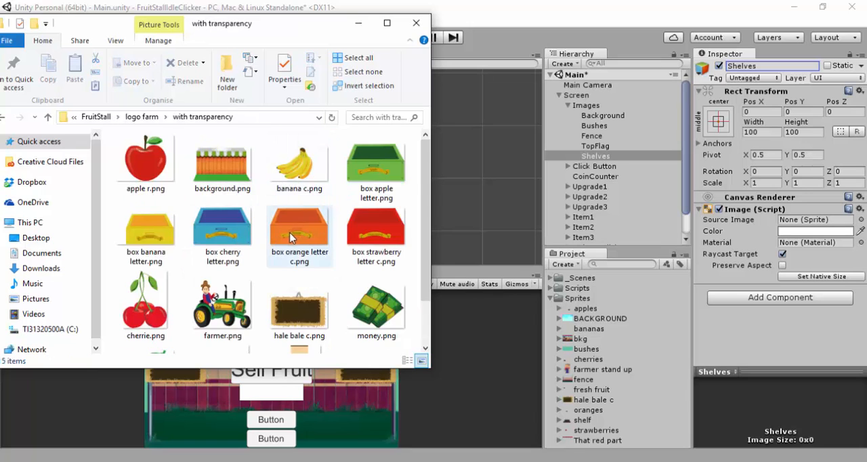
Examine the stall, fruit, money and farmer pictures in the "with transparency" folder
{"action": "scroll", "coordinate": [290, 237], "scroll_direction": "down", "scroll_amount": 2}
{"action": "left_click", "coordinate": [293, 319]}
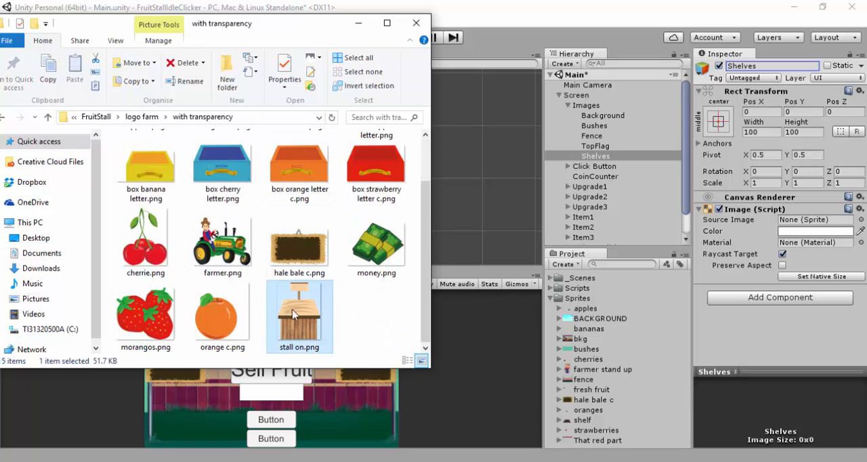
{"action": "scroll", "coordinate": [294, 313], "scroll_direction": "up", "scroll_amount": 3}
{"action": "left_click", "coordinate": [218, 180]}
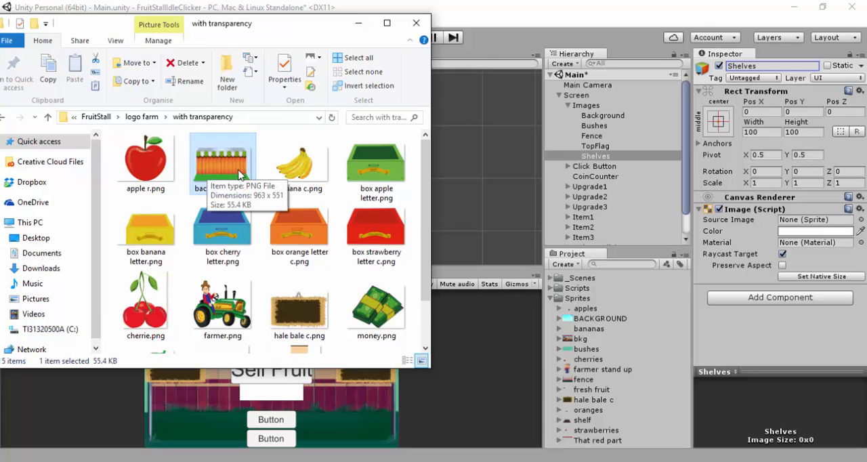
{"action": "left_click", "coordinate": [161, 176]}
{"action": "left_click", "coordinate": [289, 167]}
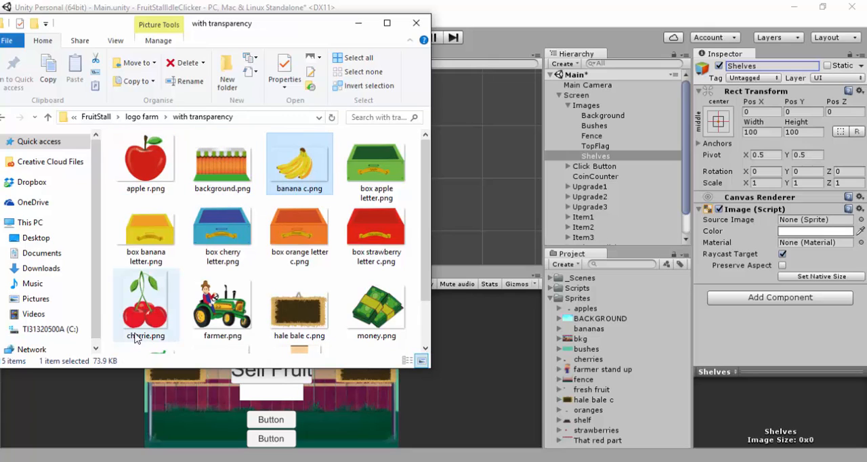
{"action": "left_click", "coordinate": [137, 335]}
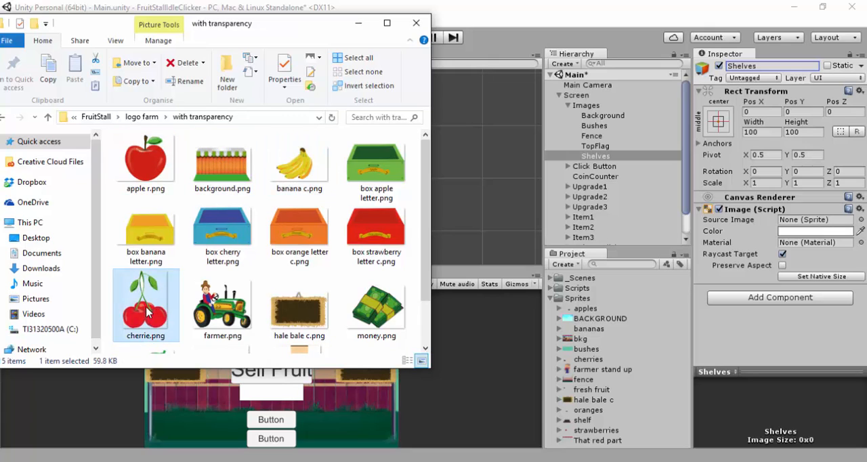
{"action": "left_click", "coordinate": [293, 174]}
{"action": "scroll", "coordinate": [308, 190], "scroll_direction": "down", "scroll_amount": 1}
{"action": "left_click", "coordinate": [291, 325]}
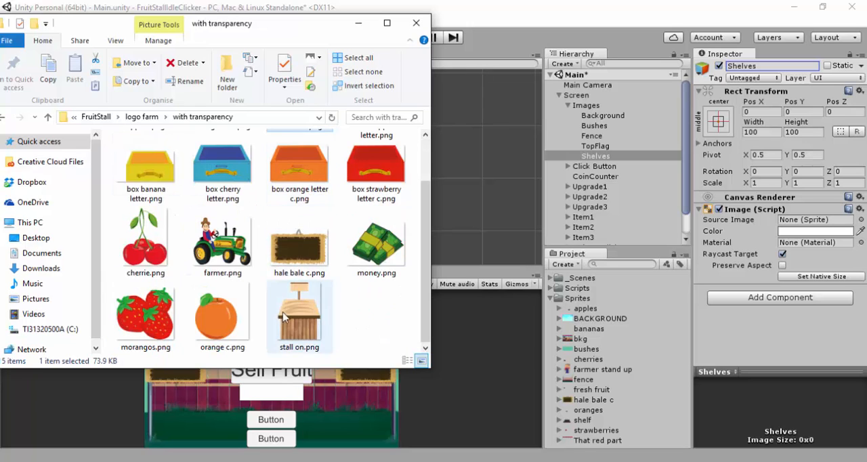
{"action": "left_click", "coordinate": [366, 257]}
{"action": "left_click", "coordinate": [224, 252]}
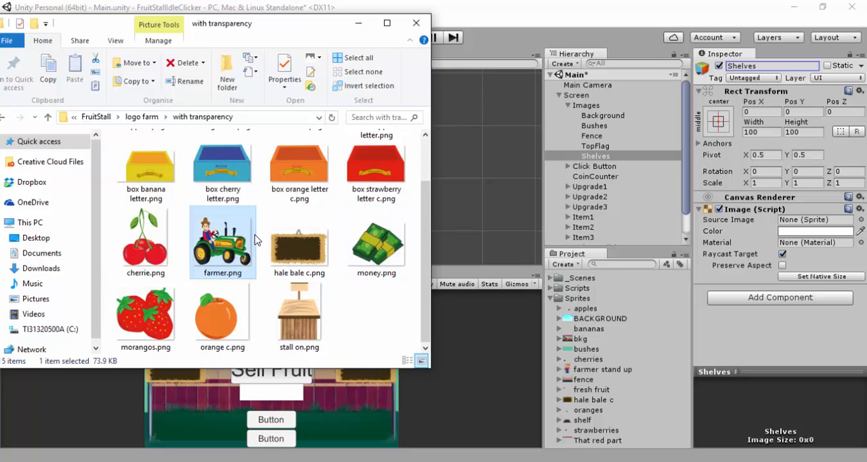
{"action": "scroll", "coordinate": [260, 240], "scroll_direction": "up", "scroll_amount": 1}
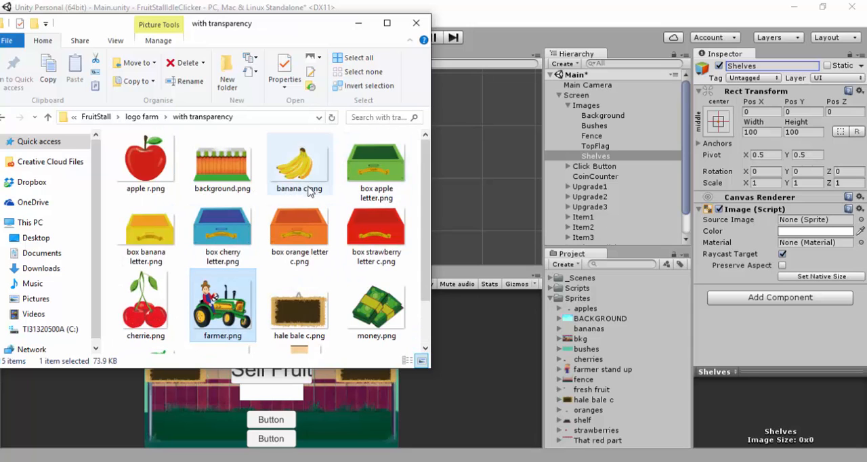
{"action": "scroll", "coordinate": [308, 191], "scroll_direction": "down", "scroll_amount": 1}
{"action": "left_click", "coordinate": [312, 320]}
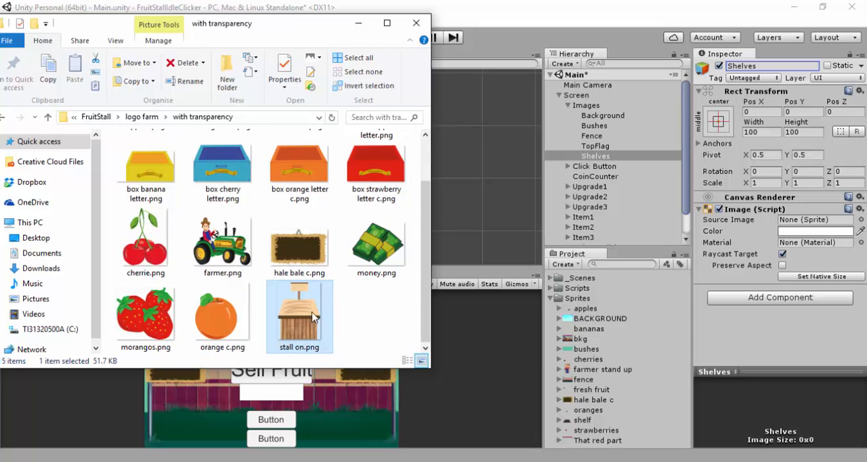
Return to Unity and set the Shelves source image to the shelf sprite
{"action": "left_click", "coordinate": [358, 23]}
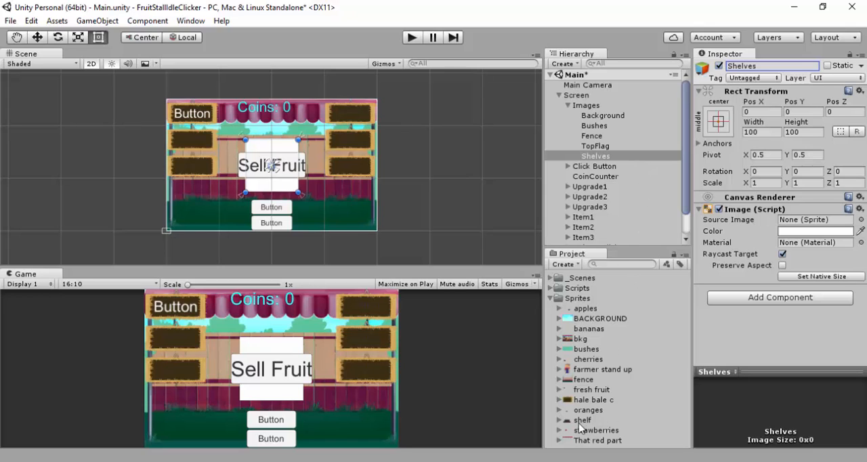
{"action": "left_click_drag", "start_coordinate": [583, 421], "coordinate": [824, 223]}
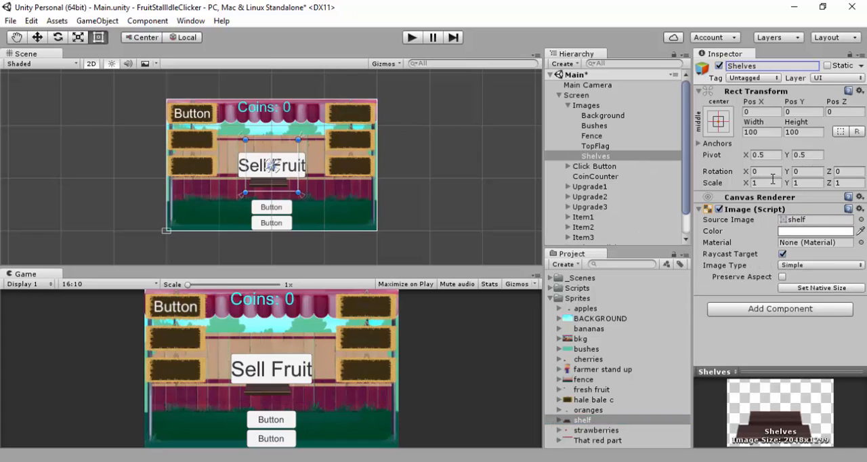
Scale Shelves to 4 in X and 2.5 in Y and move it sideways to about Pos X 56
{"action": "left_click", "coordinate": [765, 183]}
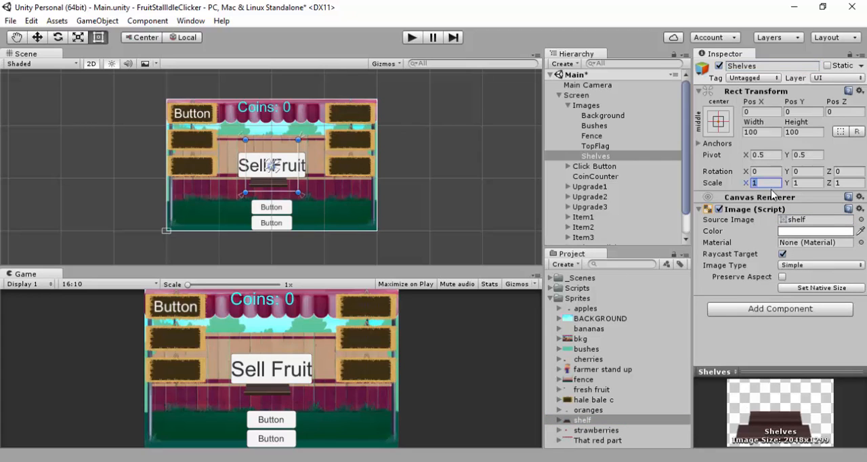
{"action": "type", "text": "4"}
{"action": "left_click", "coordinate": [799, 183]}
{"action": "type", "text": "2.5"}
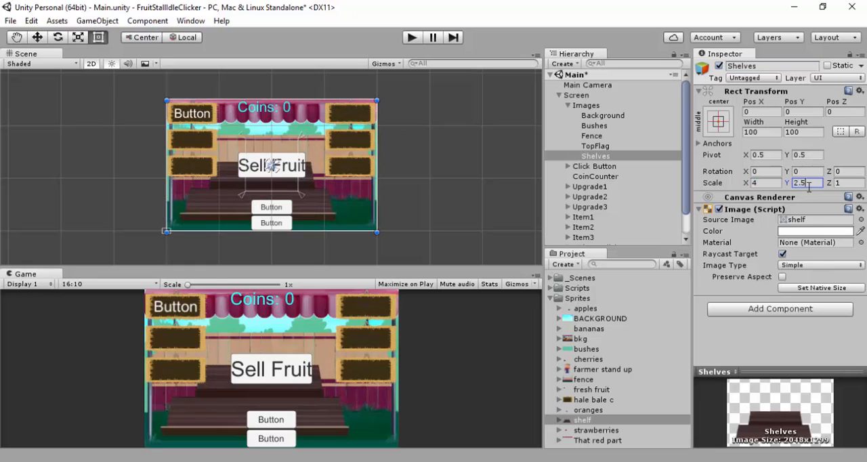
{"action": "left_click_drag", "start_coordinate": [330, 205], "coordinate": [351, 201]}
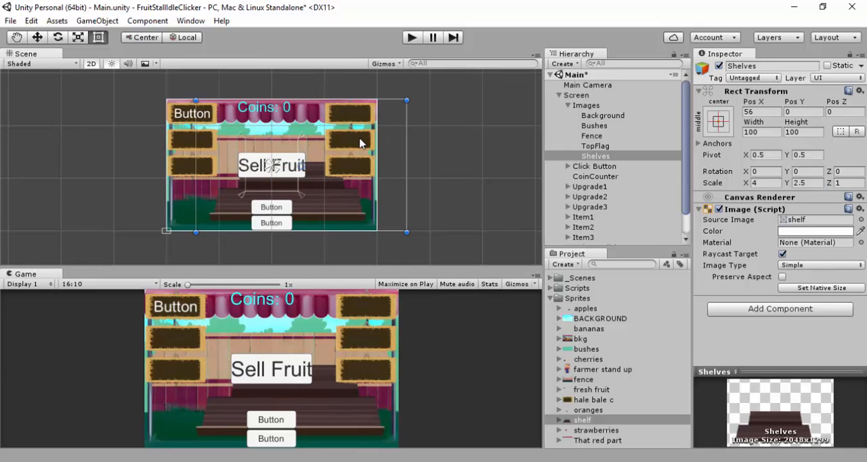
Add a UI Image as a child of Images and name it Apples
{"action": "left_click", "coordinate": [588, 106]}
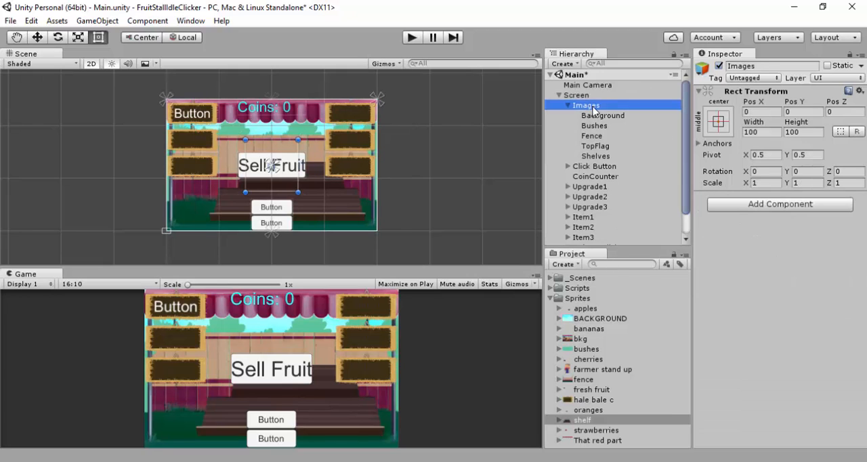
{"action": "right_click", "coordinate": [592, 107]}
{"action": "mouse_move", "coordinate": [671, 284]}
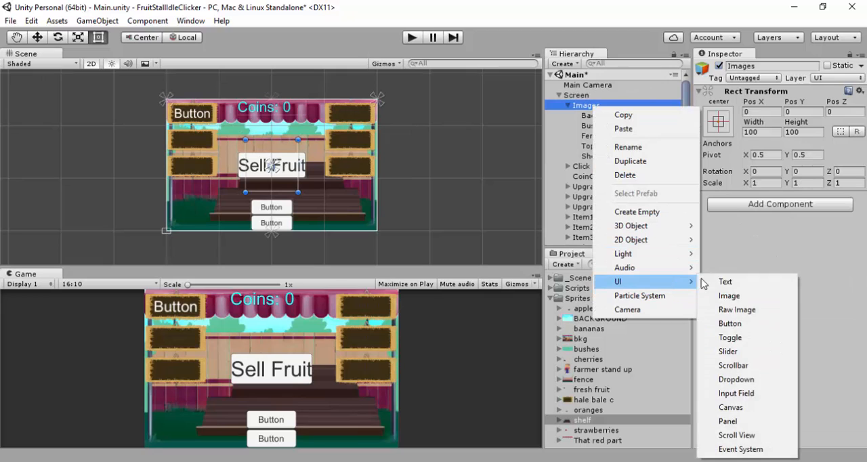
{"action": "left_click", "coordinate": [729, 296]}
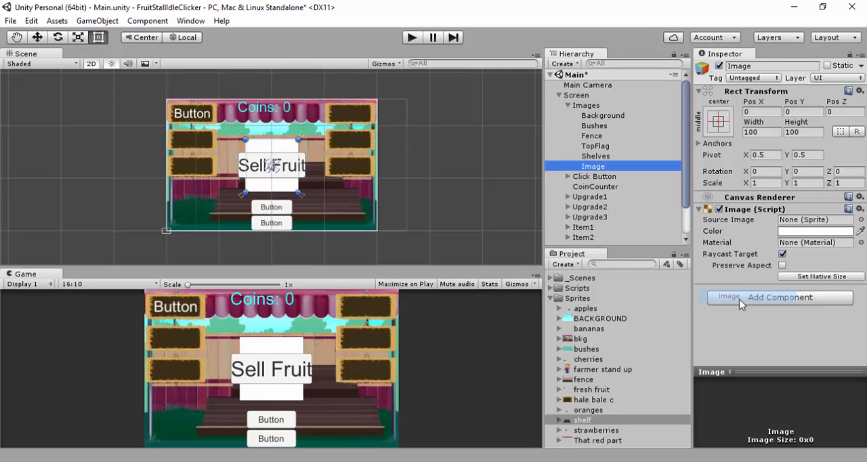
{"action": "left_click", "coordinate": [767, 64]}
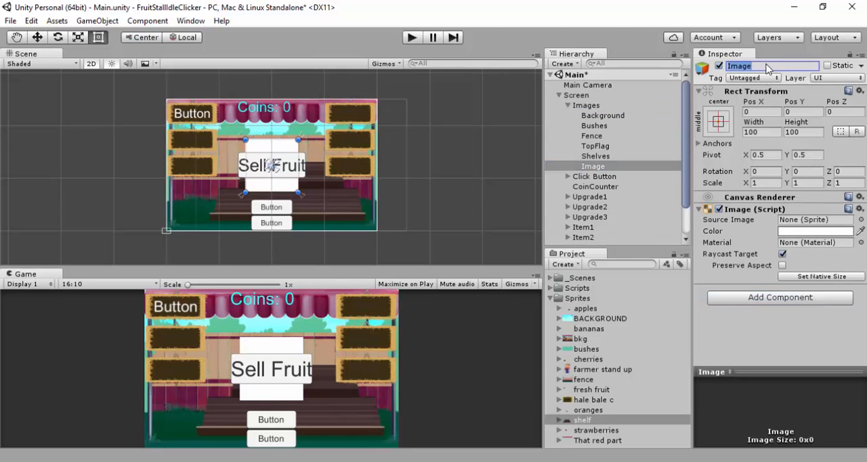
{"action": "type", "text": "Apples"}
{"action": "key", "text": "Return"}
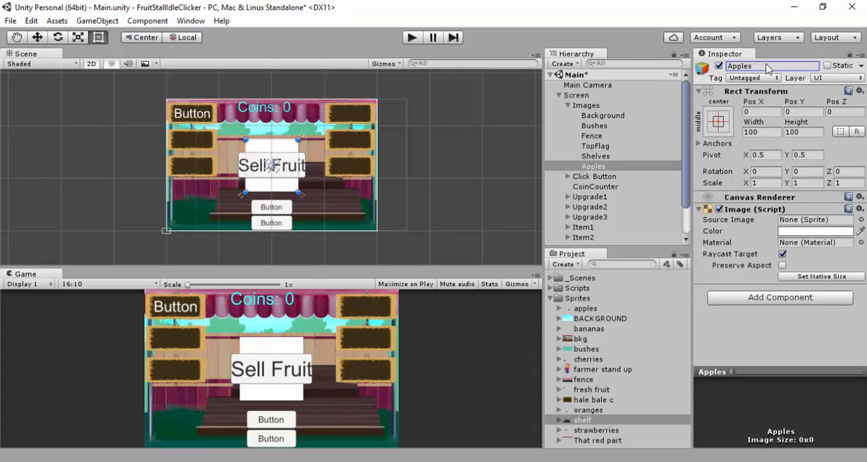
Set the Apples source image to the apples sprite and scale it to 4 in X and 2.5 in Y
{"action": "left_click_drag", "start_coordinate": [586, 309], "coordinate": [799, 216]}
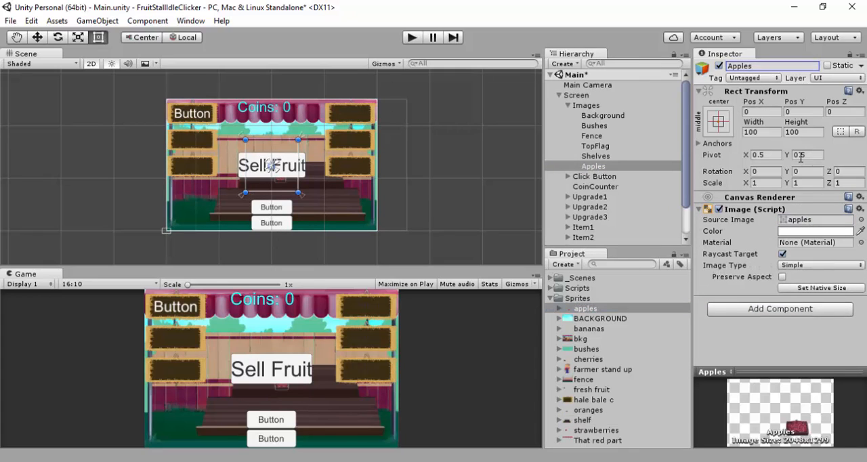
{"action": "left_click", "coordinate": [775, 181]}
{"action": "type", "text": "4"}
{"action": "left_click", "coordinate": [807, 183]}
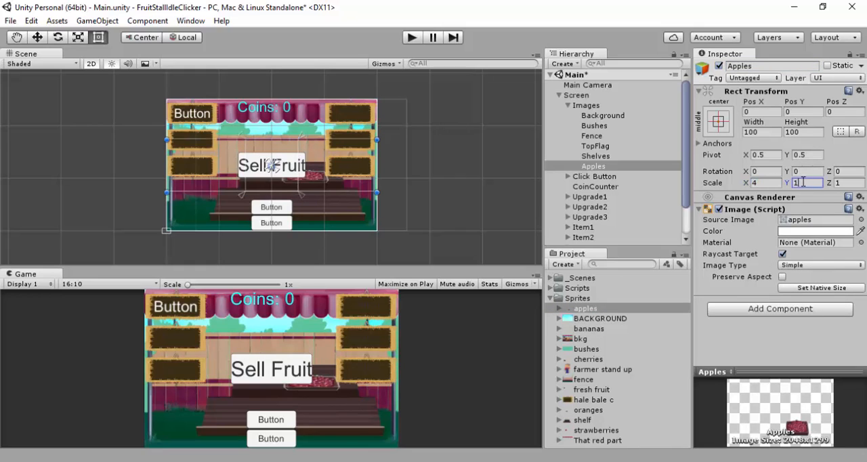
{"action": "type", "text": "2.5"}
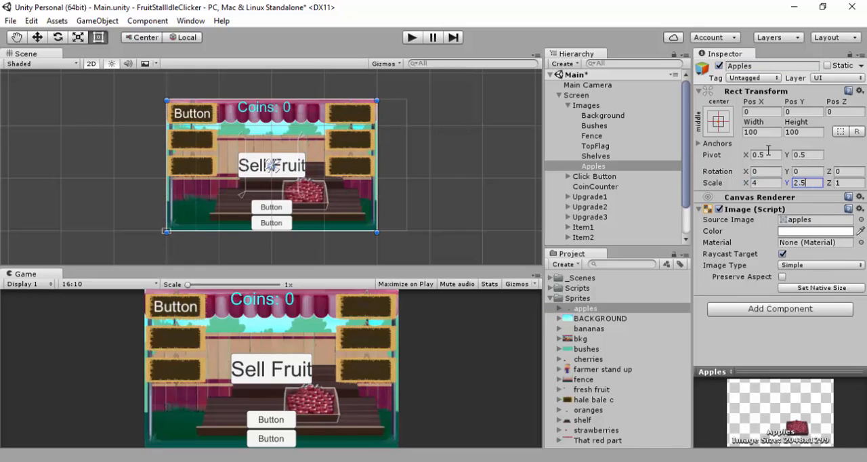
Move Apples sideways to Pos X 50 and duplicate it four times
{"action": "left_click_drag", "start_coordinate": [315, 201], "coordinate": [345, 200]}
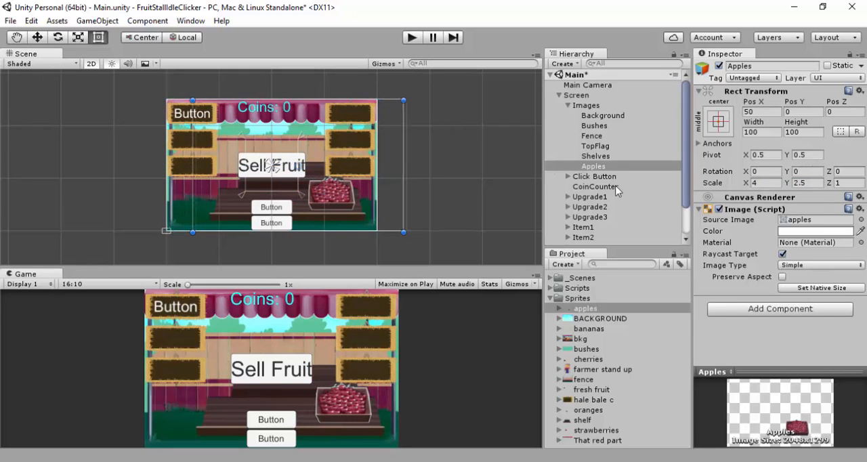
{"action": "left_click", "coordinate": [599, 167]}
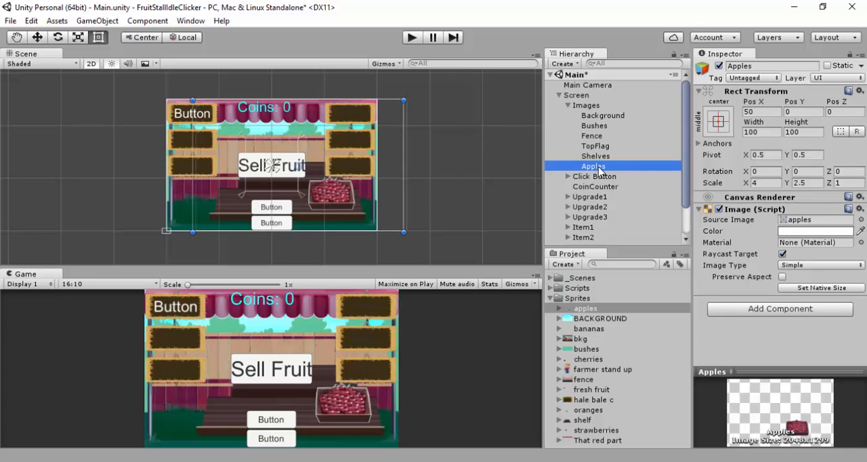
{"action": "key", "text": "ctrl+d"}
{"action": "key", "text": "ctrl+d"}
{"action": "key", "text": "ctrl+d"}
{"action": "key", "text": "ctrl+d"}
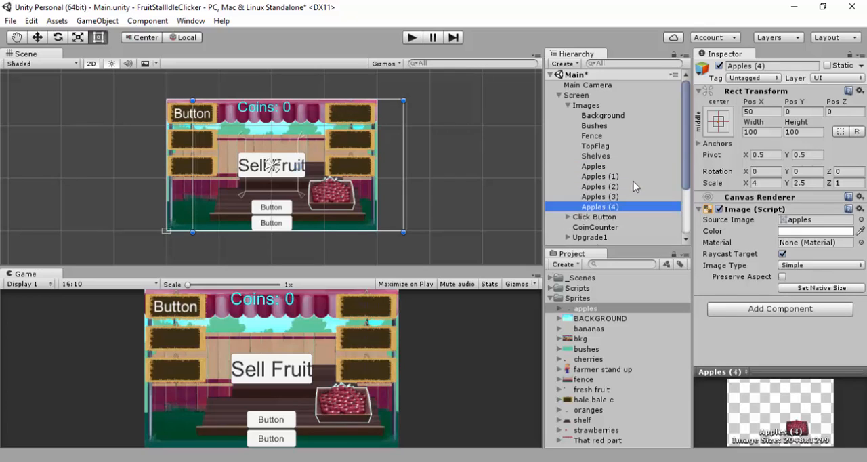
Set the source images of Apples (1) to (4) to the bananas, cherries, oranges and strawberries sprites respectively
{"action": "left_click", "coordinate": [633, 177]}
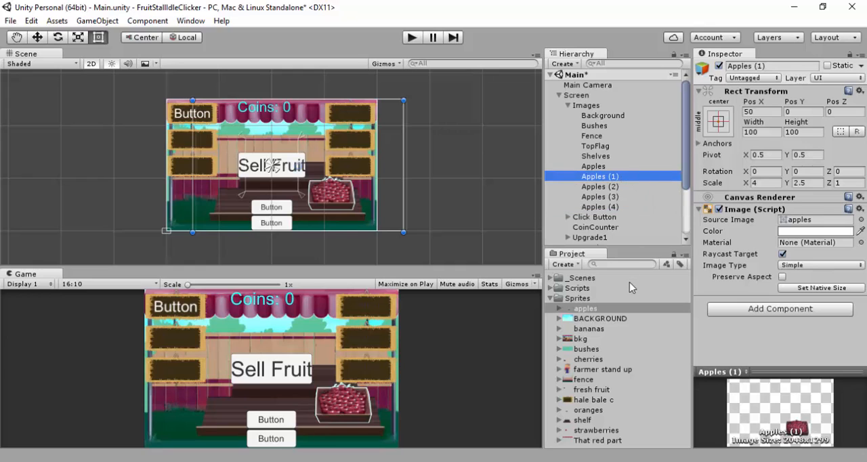
{"action": "left_click_drag", "start_coordinate": [589, 329], "coordinate": [802, 219]}
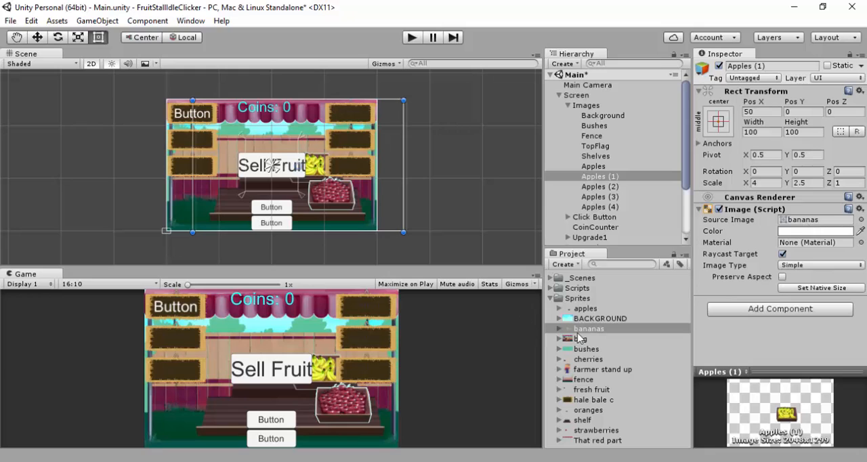
{"action": "left_click", "coordinate": [619, 187]}
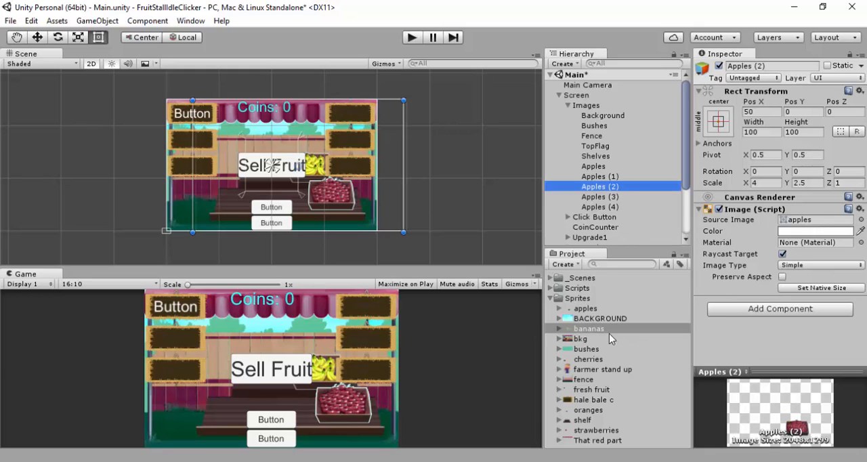
{"action": "left_click_drag", "start_coordinate": [589, 360], "coordinate": [806, 225]}
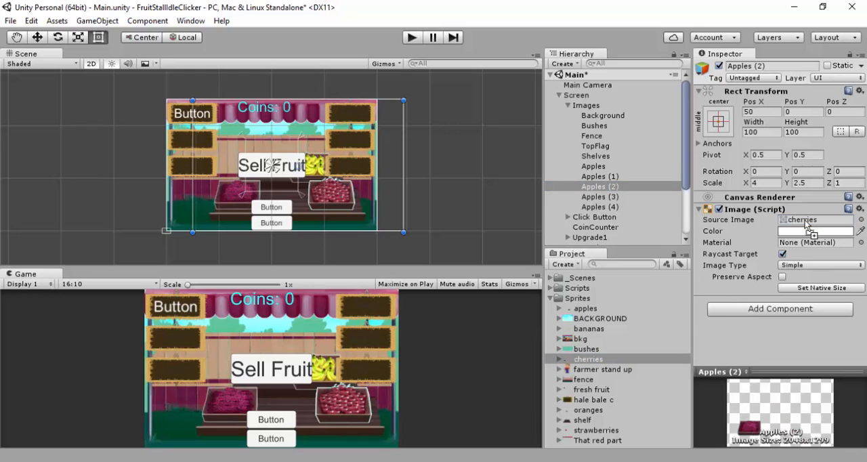
{"action": "left_click", "coordinate": [622, 197]}
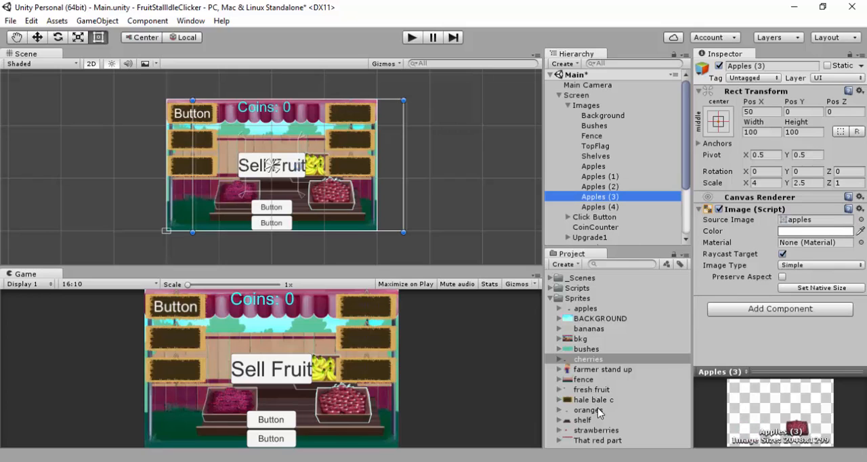
{"action": "left_click_drag", "start_coordinate": [599, 408], "coordinate": [807, 223]}
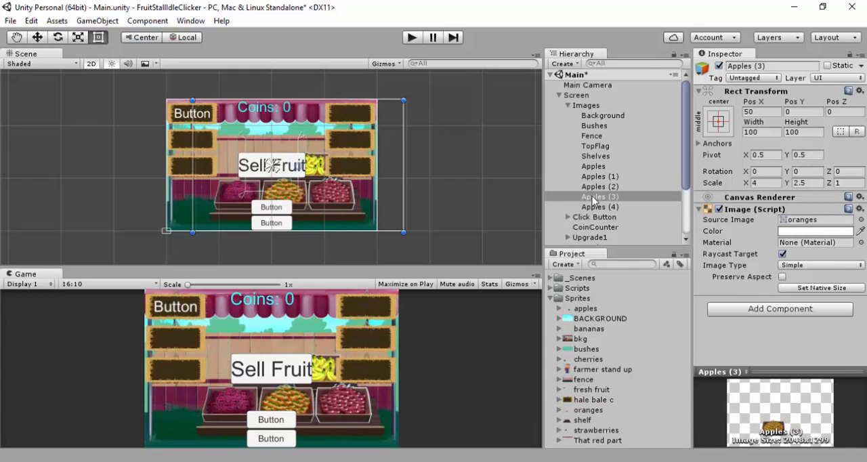
{"action": "left_click", "coordinate": [601, 207]}
{"action": "left_click_drag", "start_coordinate": [610, 431], "coordinate": [770, 223]}
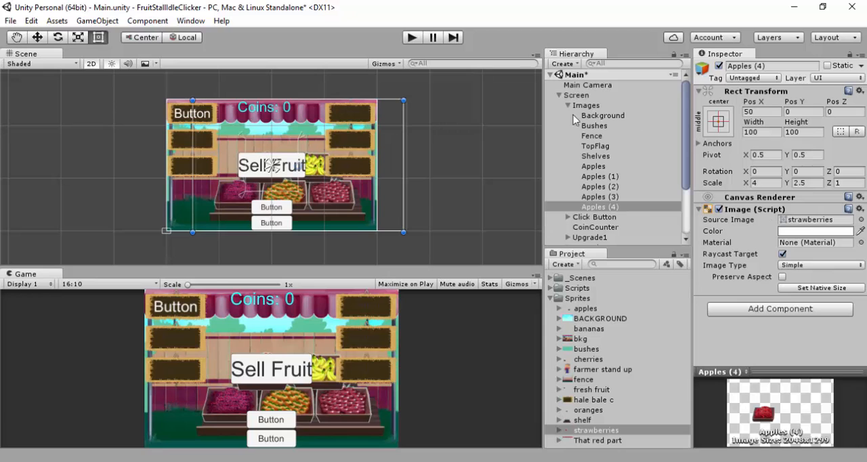
Deactivate Click Button, the three Upgrade and three Item buttons, CoinPerClick and CoinPerSec, leaving CoinCounter active
{"action": "left_click", "coordinate": [584, 217]}
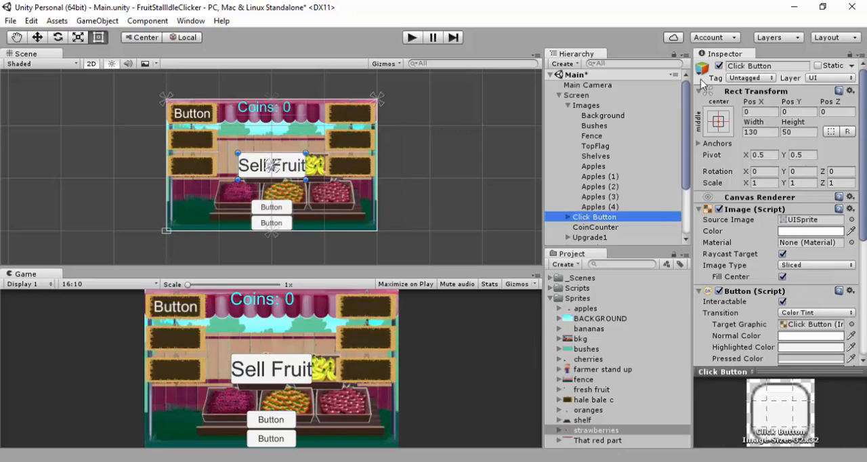
{"action": "left_click", "coordinate": [719, 66]}
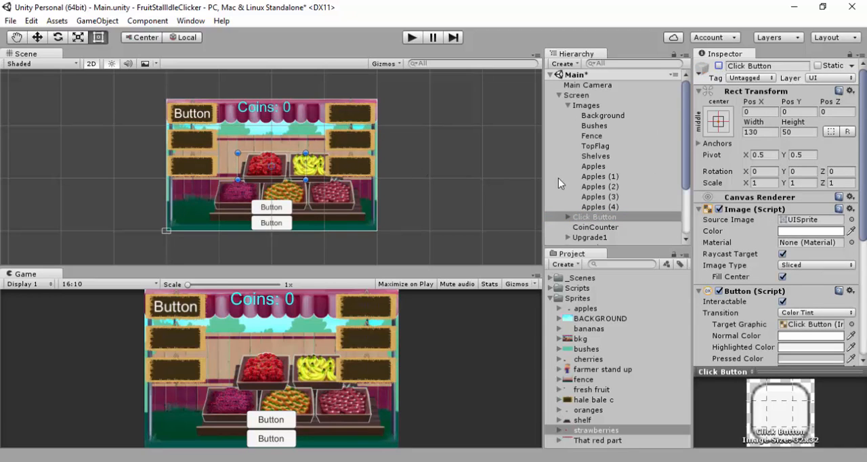
{"action": "left_click", "coordinate": [585, 227]}
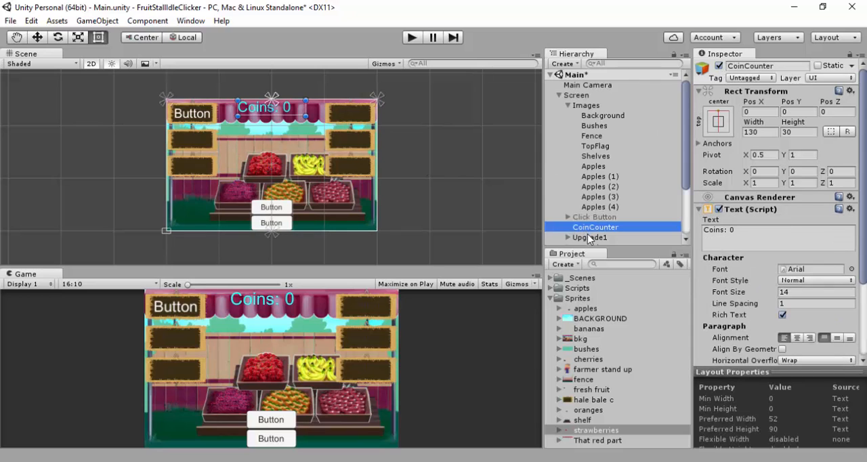
{"action": "left_click", "coordinate": [588, 237]}
{"action": "scroll", "coordinate": [592, 224], "scroll_direction": "down", "scroll_amount": 3}
{"action": "left_click", "coordinate": [588, 212], "text": "shift"}
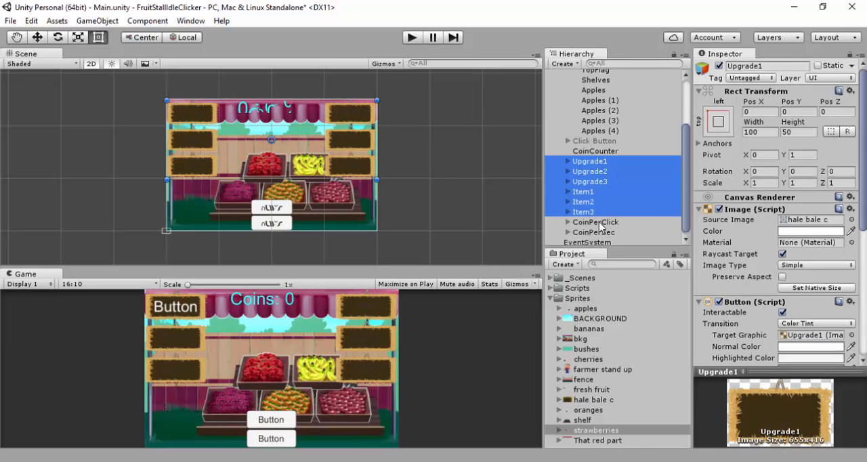
{"action": "left_click", "coordinate": [601, 233], "text": "shift"}
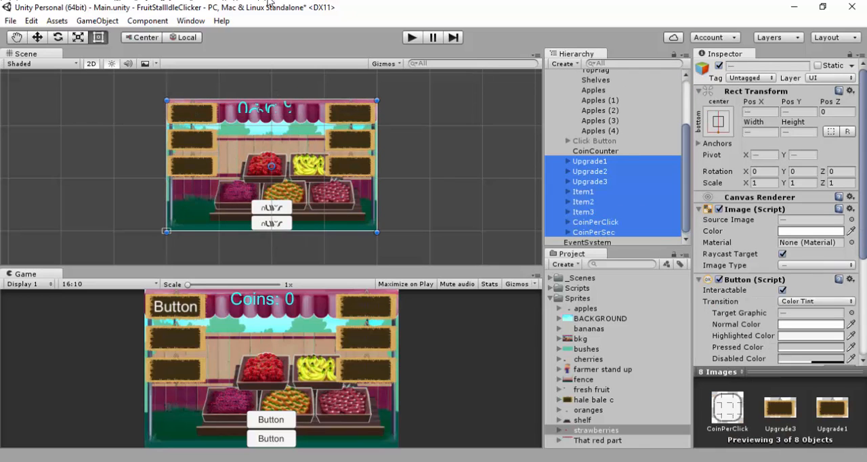
{"action": "left_click", "coordinate": [718, 66]}
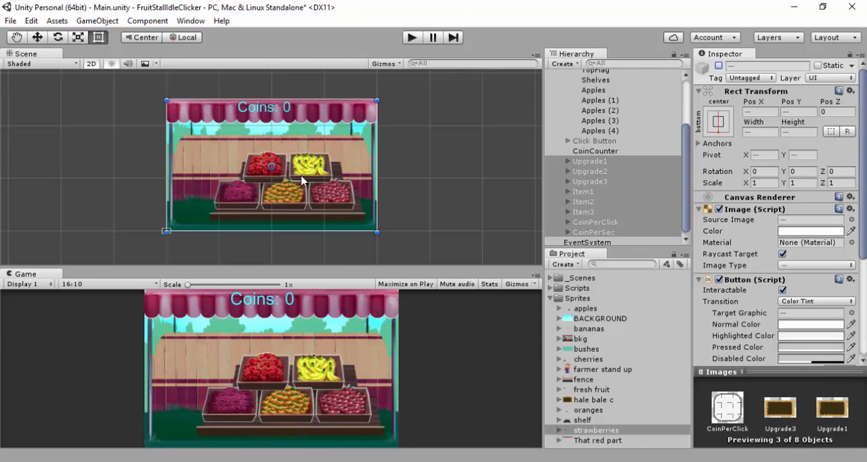
Reorder the fruit images under Shelves as Apples (1), Apples (4), Apples (2), Apples (3) and Apples
{"action": "left_click", "coordinate": [607, 131]}
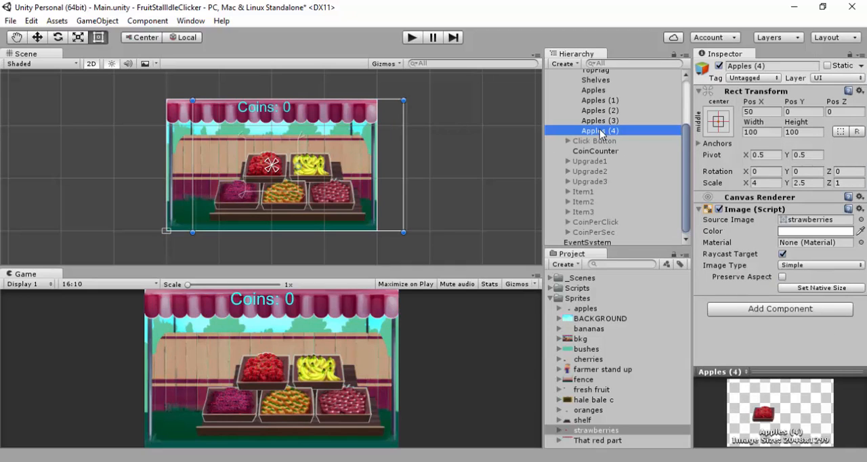
{"action": "left_click", "coordinate": [606, 121]}
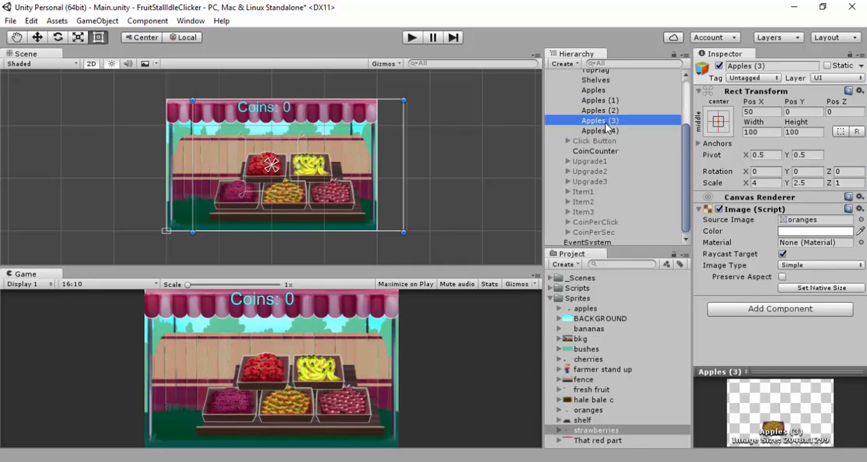
{"action": "left_click", "coordinate": [608, 111]}
{"action": "left_click", "coordinate": [607, 100]}
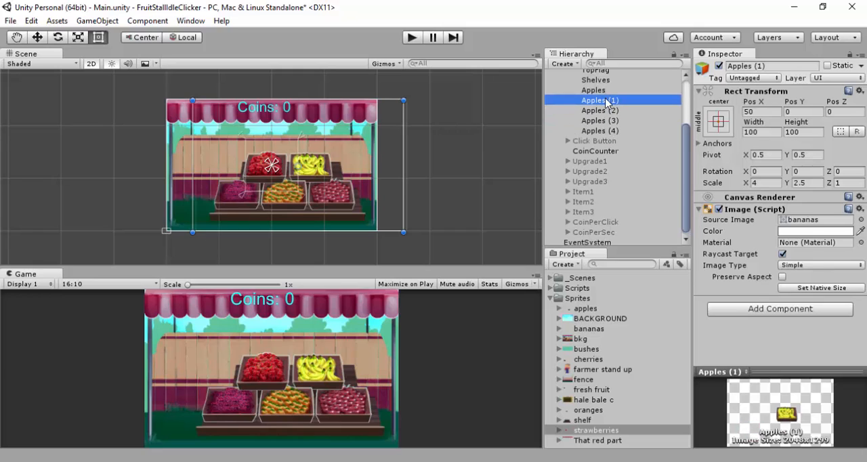
{"action": "left_click", "coordinate": [604, 130], "text": "ctrl"}
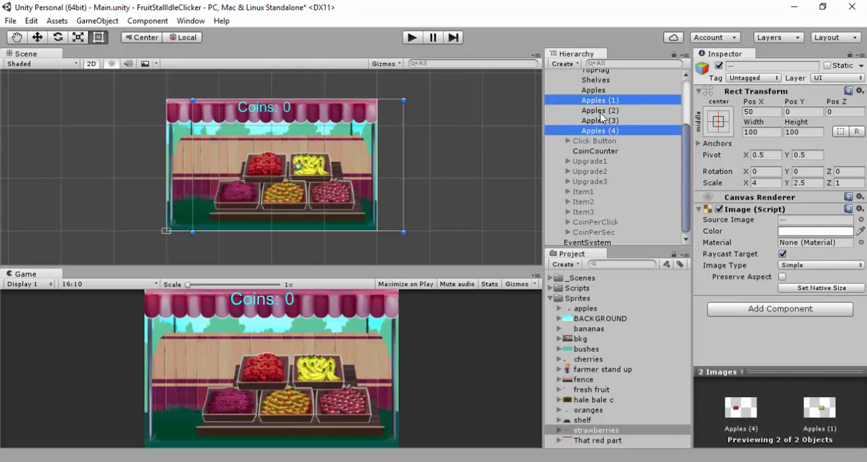
{"action": "left_click", "coordinate": [602, 93]}
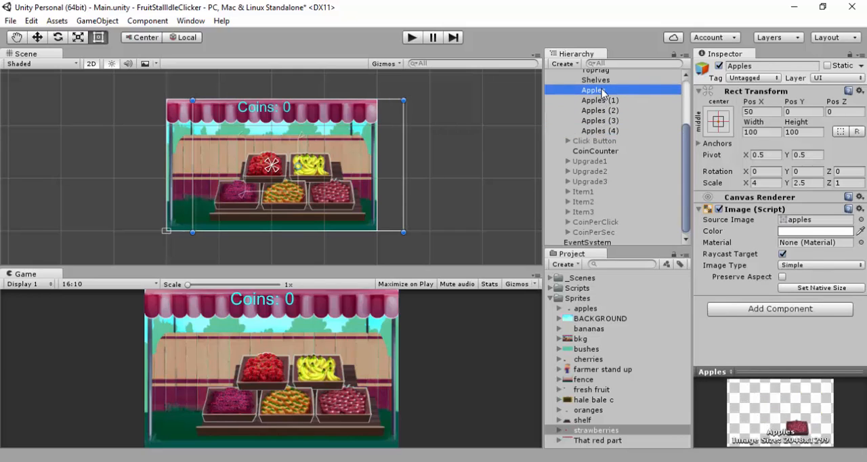
{"action": "mouse_move", "coordinate": [602, 93]}
{"action": "left_mouse_down"}
{"action": "mouse_move", "coordinate": [611, 138]}
{"action": "mouse_move", "coordinate": [612, 101]}
{"action": "left_mouse_up"}
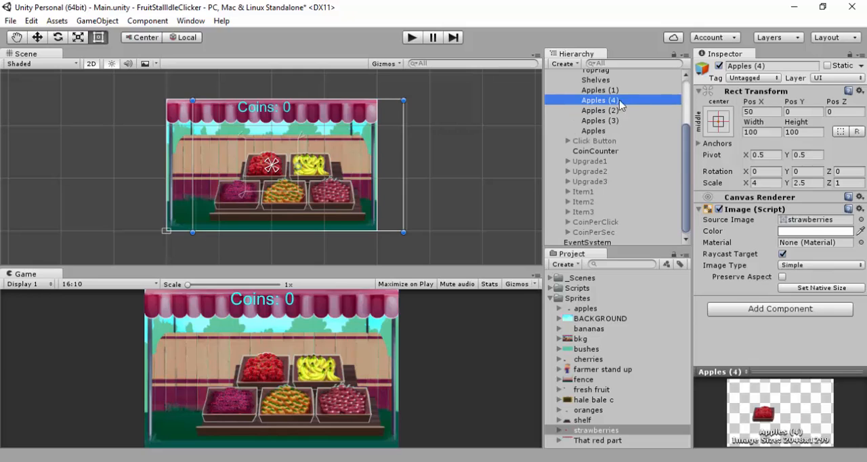
Rename Apples (1), the image with the bananas sprite, as Bananas
{"action": "scroll", "coordinate": [618, 107], "scroll_direction": "up", "scroll_amount": 5}
{"action": "left_click", "coordinate": [602, 167]}
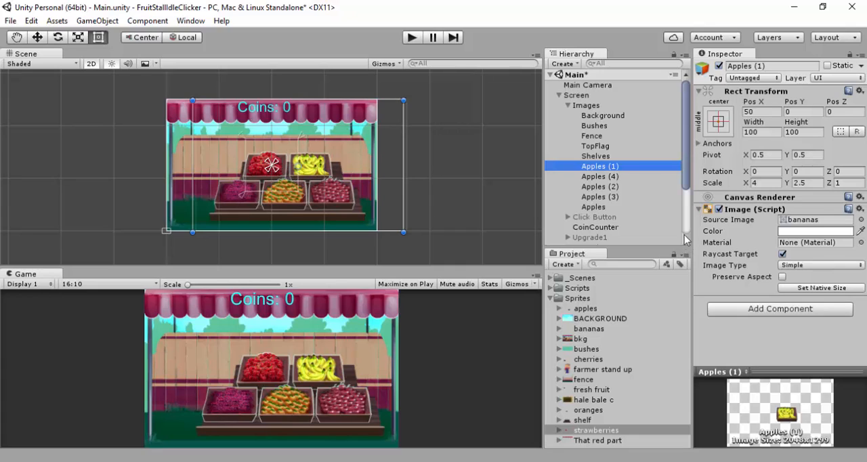
{"action": "left_click", "coordinate": [746, 66]}
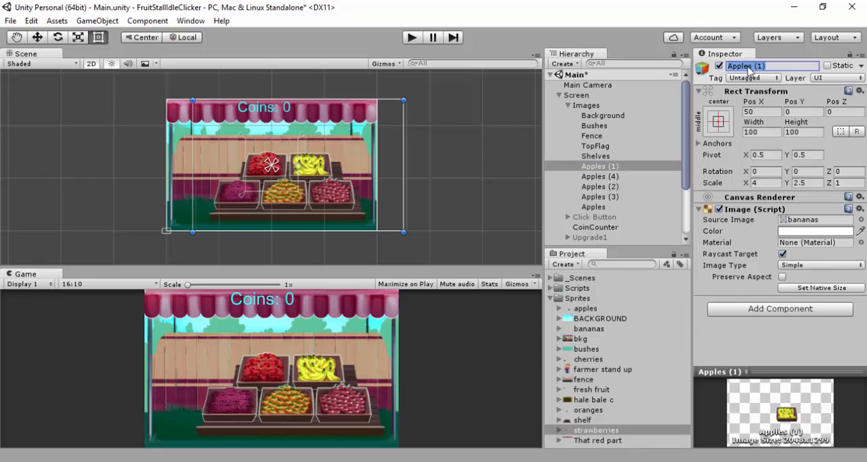
{"action": "type", "text": "Bananas"}
{"action": "key", "text": "Return"}
Rename Apples (4), the image with the strawberries sprite, as Strawberries
{"action": "left_click", "coordinate": [593, 177]}
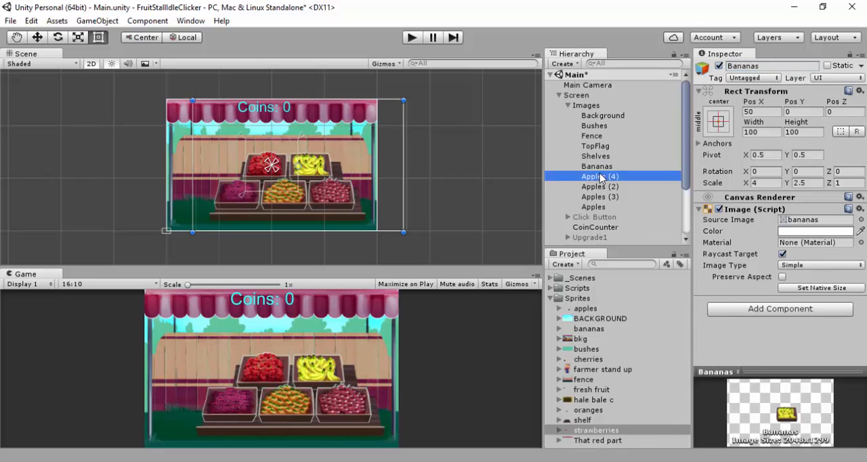
{"action": "left_click", "coordinate": [748, 66]}
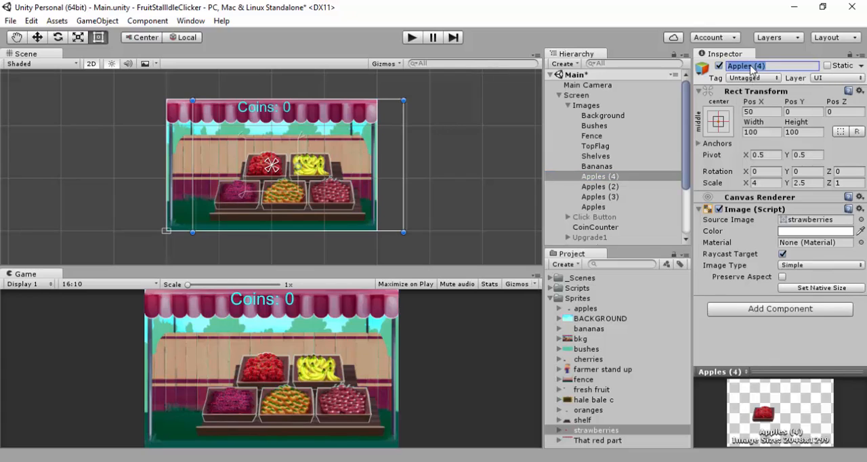
{"action": "type", "text": "Strawberries"}
{"action": "key", "text": "Return"}
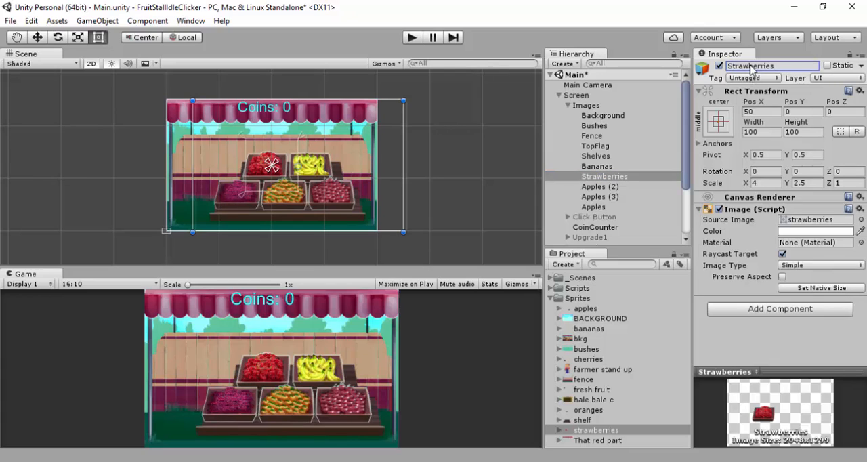
Rename Apples (2), the image with the cherries sprite, as Cherries
{"action": "left_click", "coordinate": [623, 180]}
{"action": "left_click", "coordinate": [625, 187]}
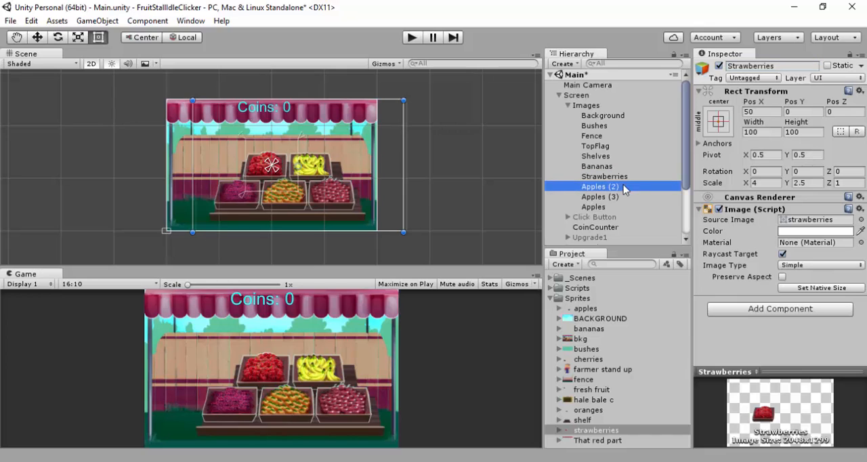
{"action": "left_click", "coordinate": [785, 65]}
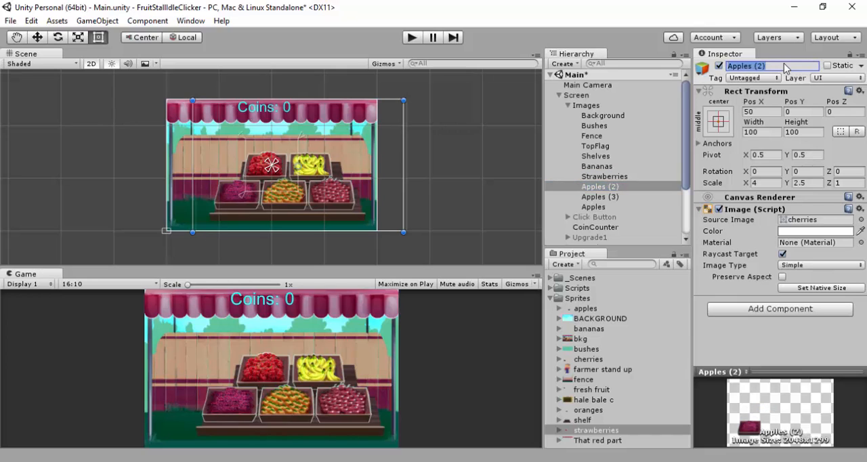
{"action": "type", "text": "Cherries"}
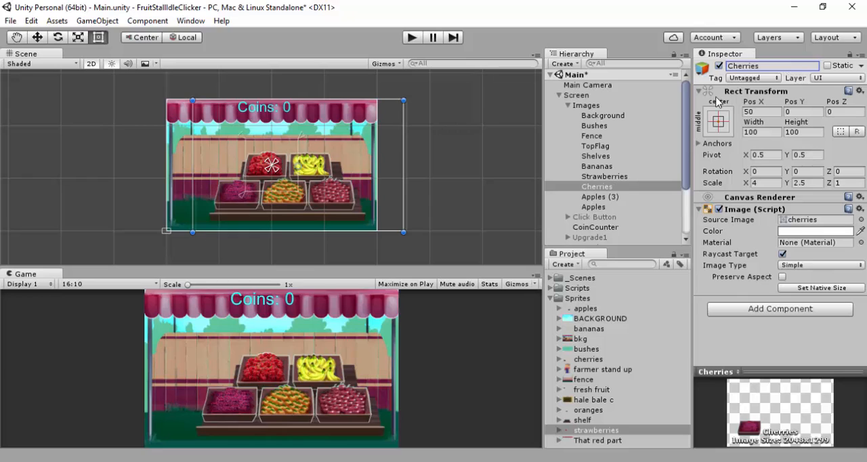
Rename Apples (3), the image with the oranges sprite, as Oranges
{"action": "left_click", "coordinate": [620, 196]}
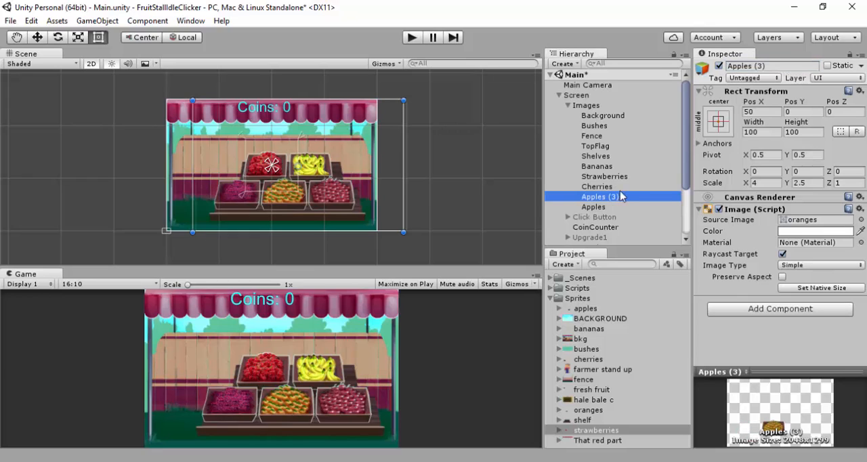
{"action": "left_click", "coordinate": [765, 66]}
{"action": "type", "text": "Oranges"}
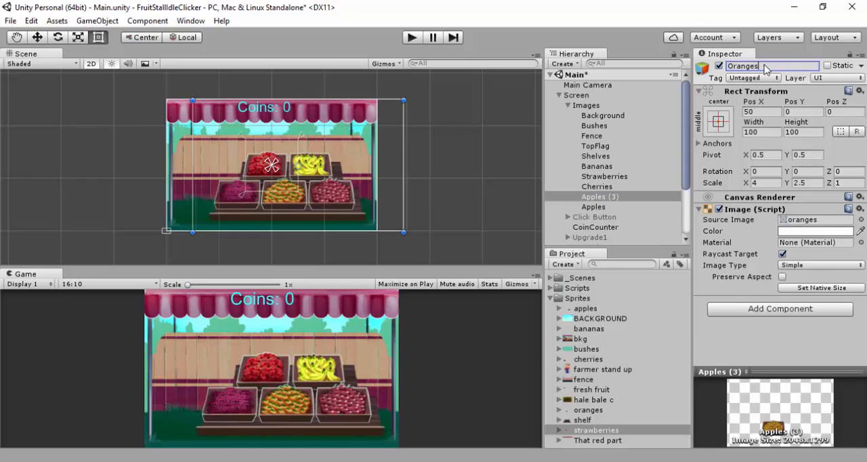
{"action": "key", "text": "Return"}
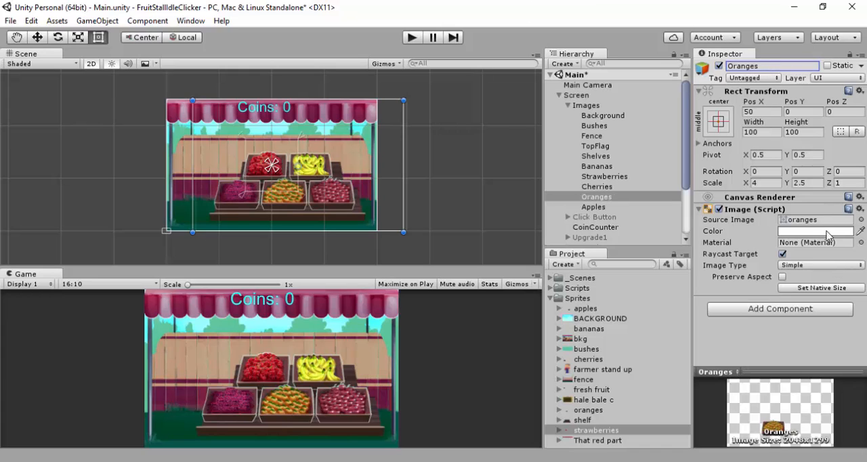
Enlarge the sprite preview and compare each fruit image from Bananas through Apples with its name
{"action": "left_click_drag", "start_coordinate": [783, 370], "coordinate": [768, 221]}
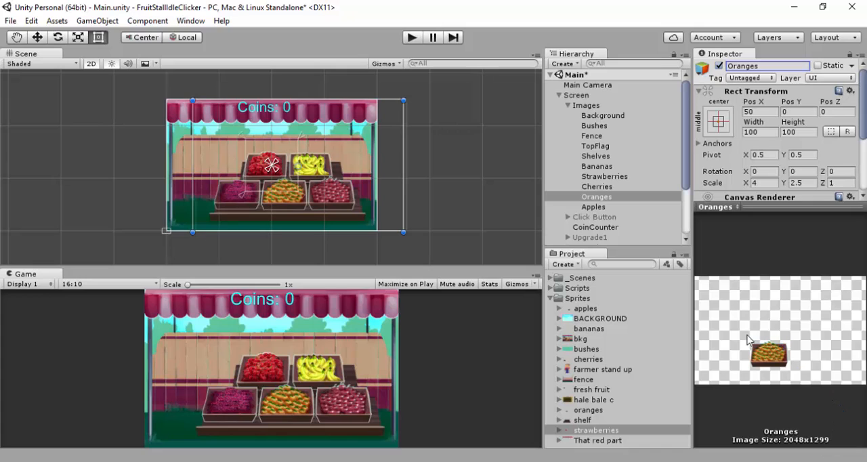
{"action": "left_click", "coordinate": [599, 188]}
{"action": "left_click", "coordinate": [607, 176]}
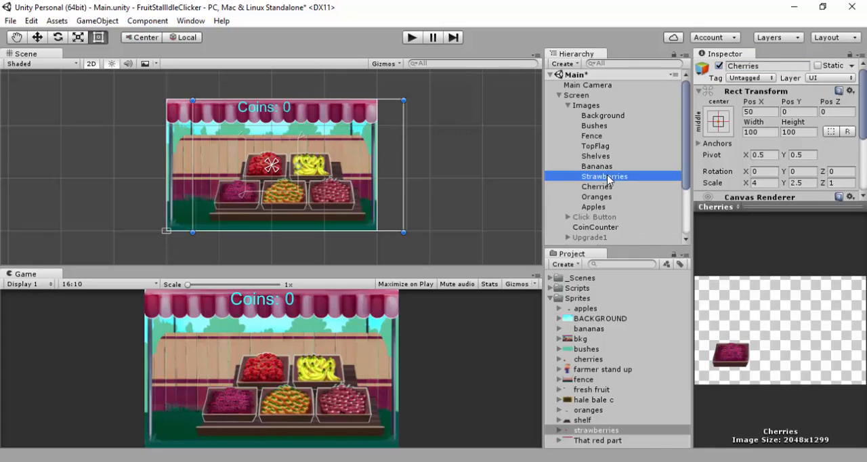
{"action": "left_click", "coordinate": [601, 168]}
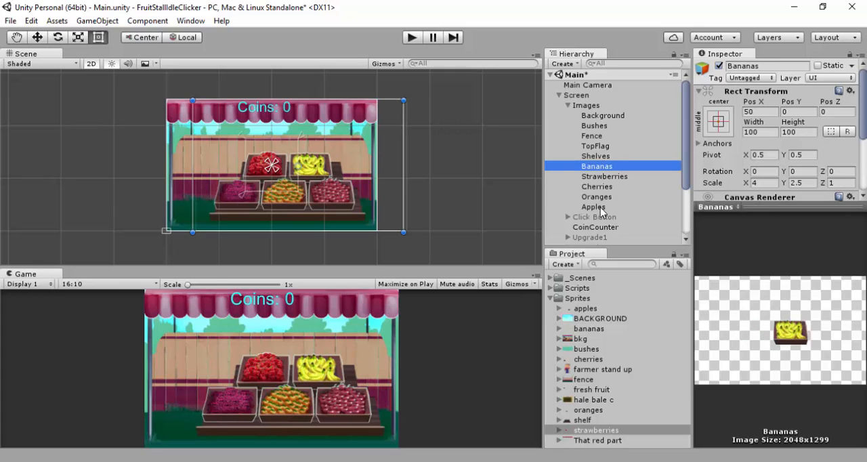
{"action": "left_click", "coordinate": [600, 208]}
{"action": "left_click", "coordinate": [601, 196]}
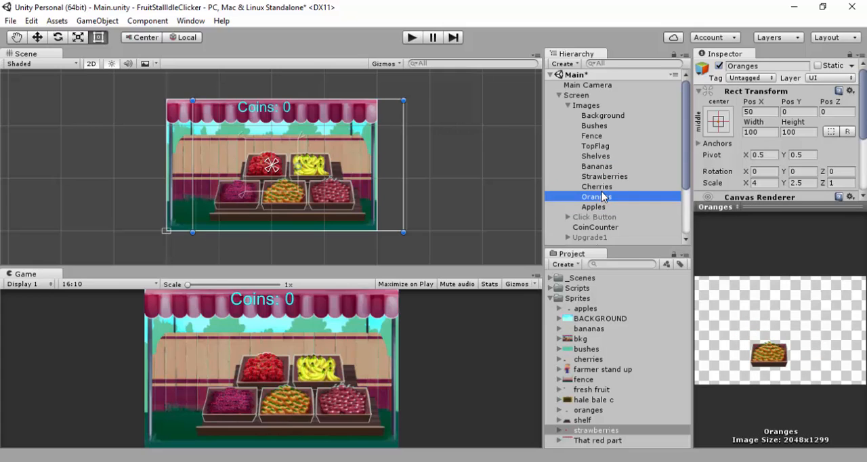
{"action": "left_click", "coordinate": [601, 186]}
{"action": "left_click", "coordinate": [601, 167]}
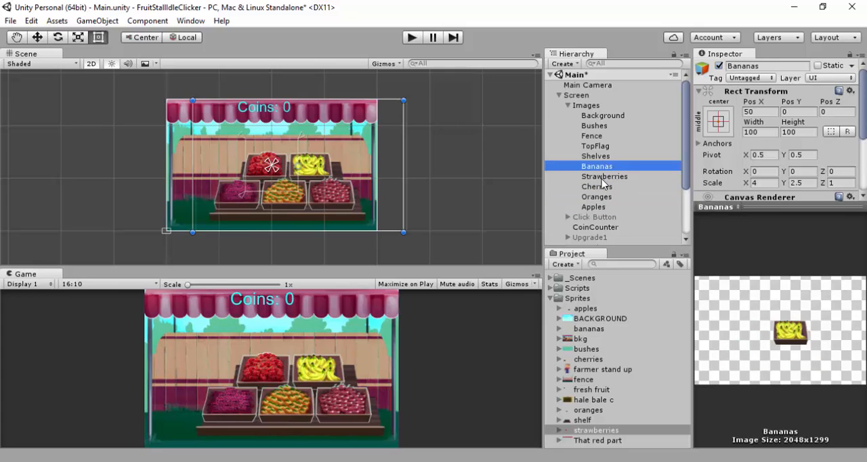
{"action": "left_click", "coordinate": [603, 177]}
{"action": "left_click", "coordinate": [605, 188]}
{"action": "left_click", "coordinate": [602, 197]}
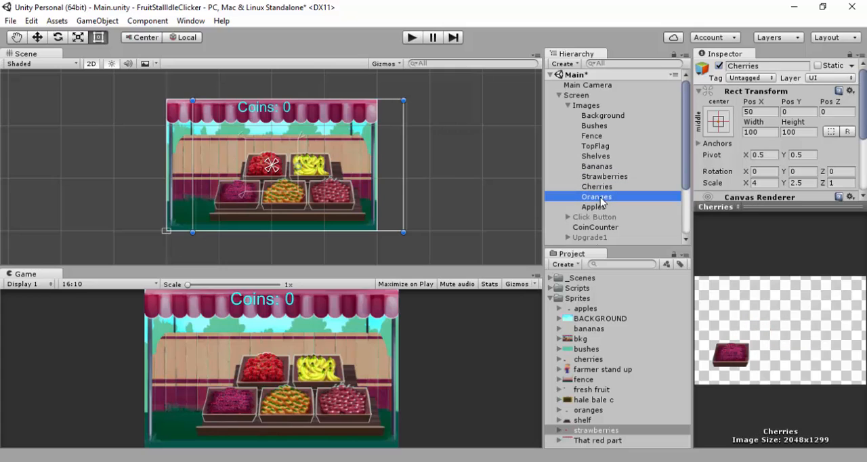
{"action": "left_click", "coordinate": [602, 207]}
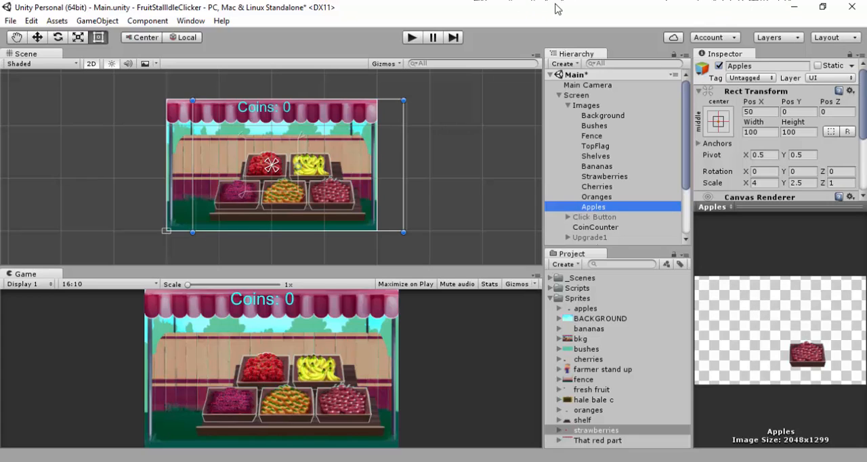
Select Shelves and all five fruit images together and shift them slightly right towards the stall's right pole
{"action": "left_click", "coordinate": [601, 157]}
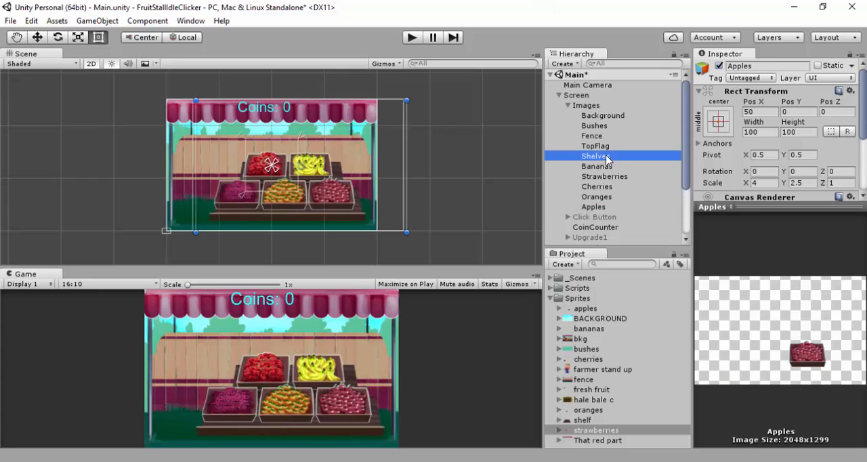
{"action": "left_click", "coordinate": [596, 212], "text": "shift"}
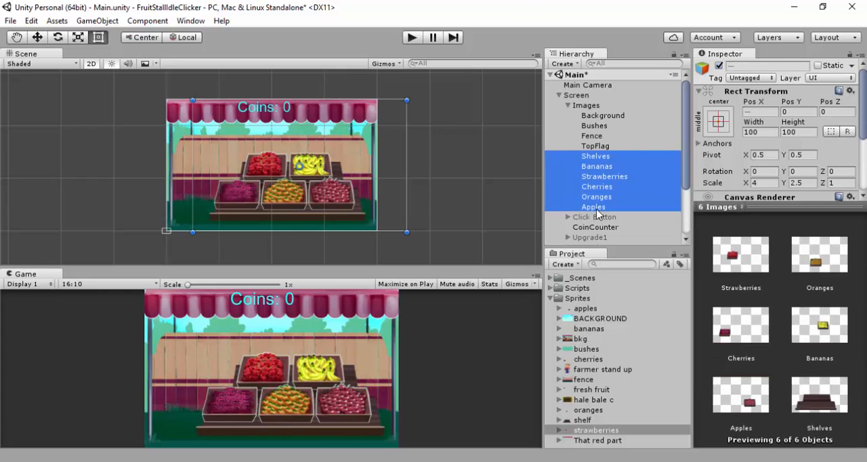
{"action": "left_click", "coordinate": [333, 197]}
{"action": "mouse_move", "coordinate": [337, 197]}
{"action": "left_mouse_down"}
{"action": "mouse_move", "coordinate": [354, 195]}
{"action": "mouse_move", "coordinate": [346, 197]}
{"action": "left_mouse_up"}
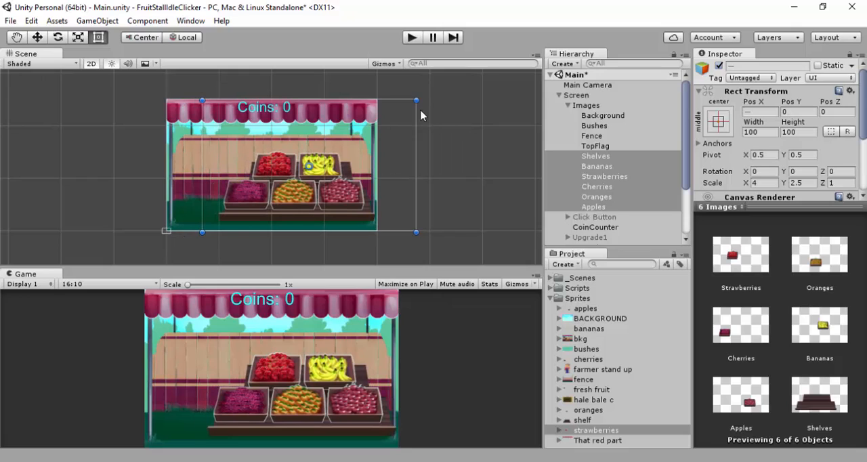
Inspect the TopFlag and Fence images and examine up close how the shelves meet the stall's right pole
{"action": "left_click", "coordinate": [598, 147]}
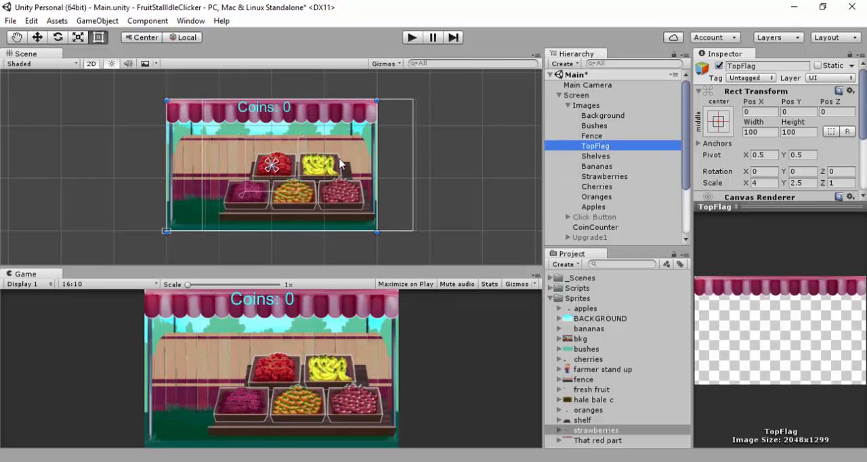
{"action": "left_click", "coordinate": [596, 138]}
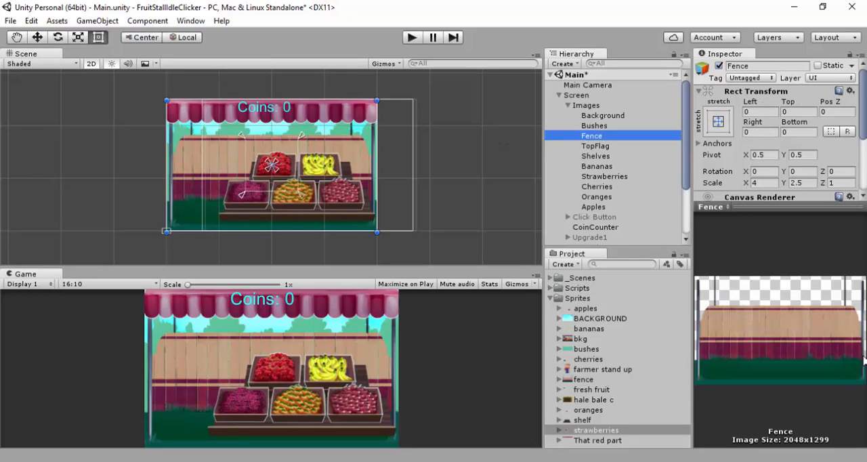
{"action": "scroll", "coordinate": [407, 224], "scroll_direction": "up", "scroll_amount": 5}
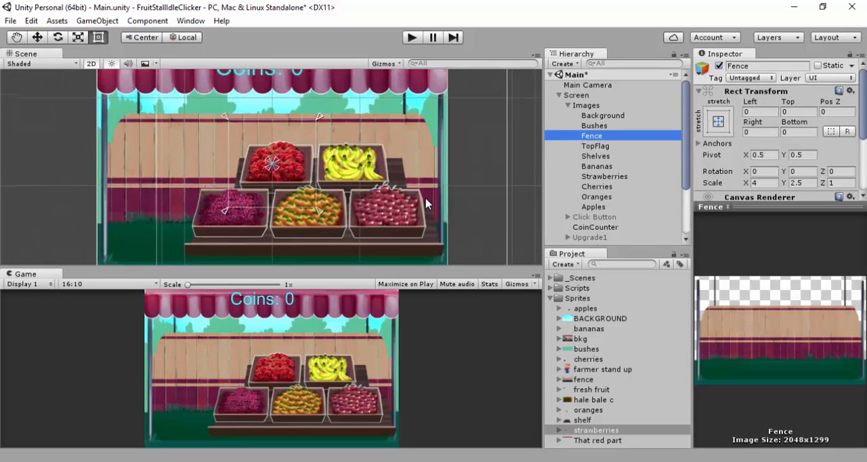
{"action": "scroll", "coordinate": [309, 153], "scroll_direction": "up", "scroll_amount": 3}
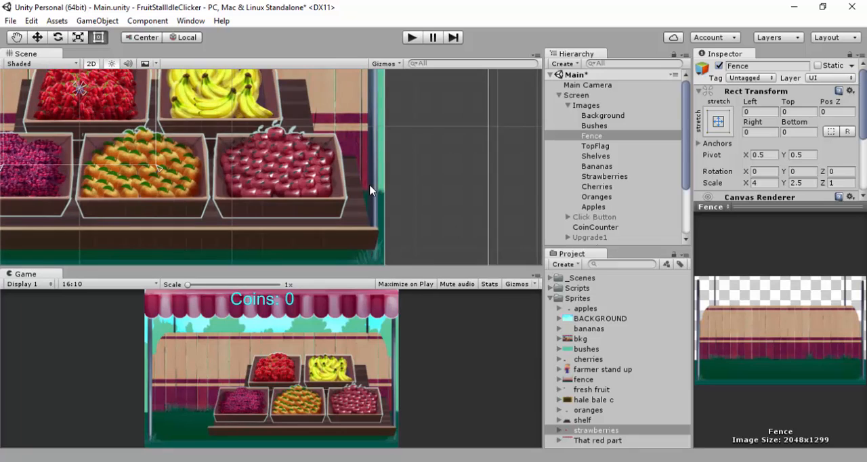
{"action": "scroll", "coordinate": [370, 189], "scroll_direction": "down", "scroll_amount": 8}
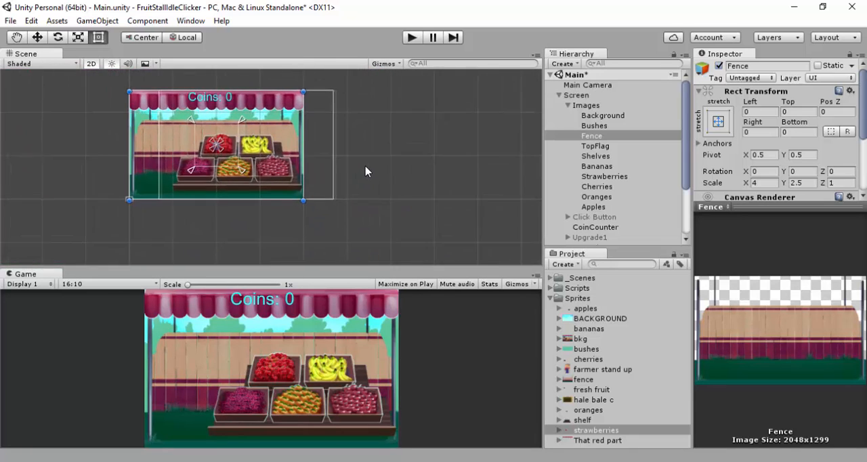
{"action": "scroll", "coordinate": [370, 164], "scroll_direction": "up", "scroll_amount": 5}
{"action": "left_click", "coordinate": [441, 161]}
{"action": "middle_click_drag", "start_coordinate": [441, 160], "coordinate": [488, 172]}
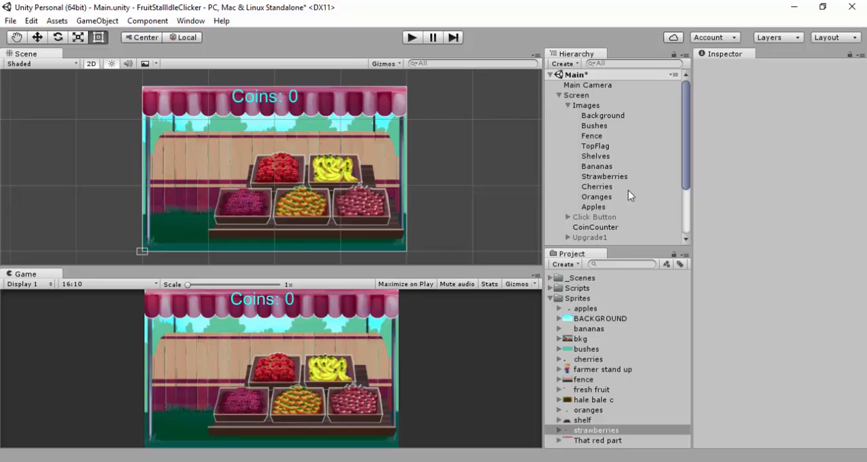
Create a new UI image under Images and name it Farmer
{"action": "left_click", "coordinate": [586, 105]}
{"action": "right_click", "coordinate": [594, 106]}
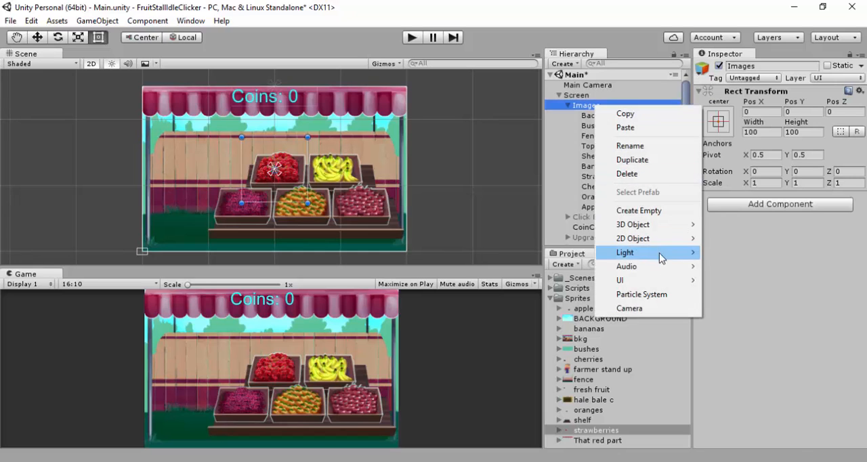
{"action": "mouse_move", "coordinate": [644, 280]}
{"action": "left_click", "coordinate": [750, 295]}
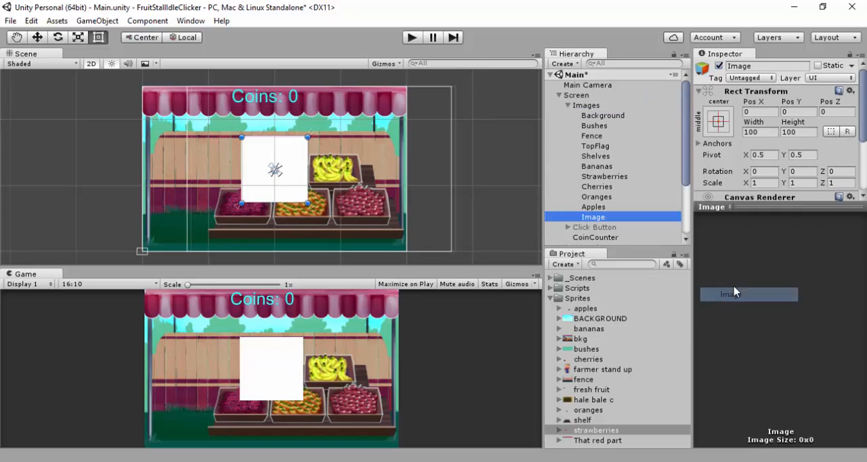
{"action": "left_click", "coordinate": [746, 65]}
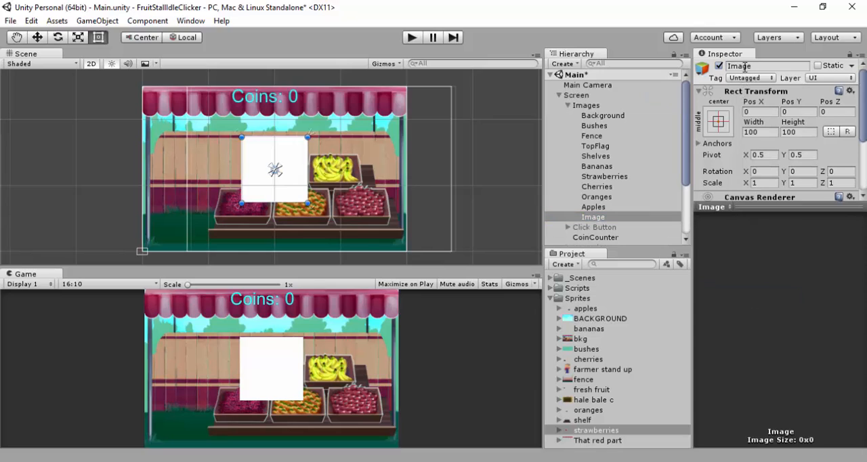
{"action": "type", "text": "Farmer"}
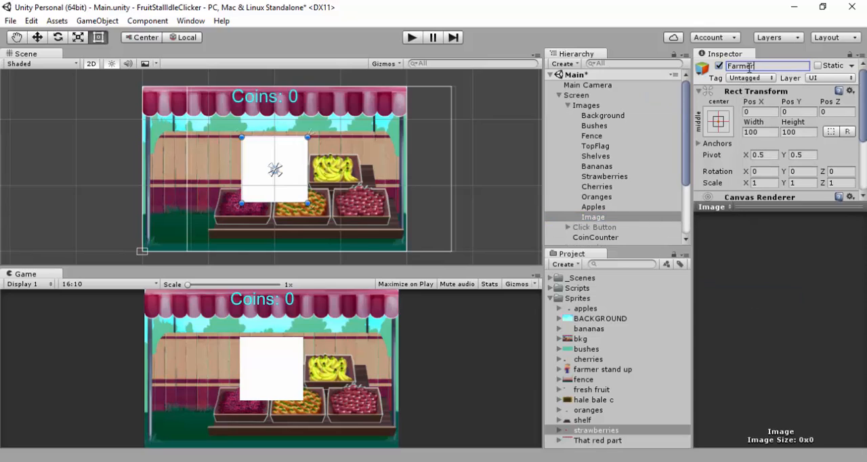
{"action": "key", "text": "Return"}
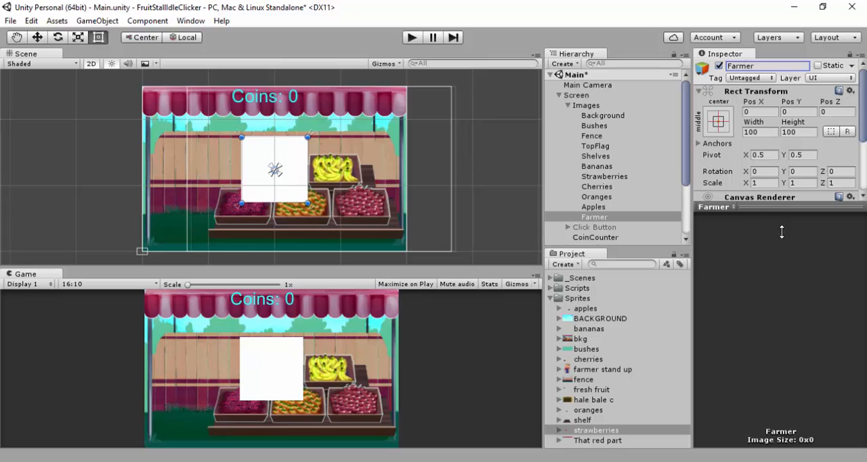
Assign the farmer stand up sprite to the Farmer image and set its X and Y scale to 1.5
{"action": "left_click_drag", "start_coordinate": [782, 231], "coordinate": [789, 404]}
{"action": "left_click_drag", "start_coordinate": [599, 369], "coordinate": [806, 221]}
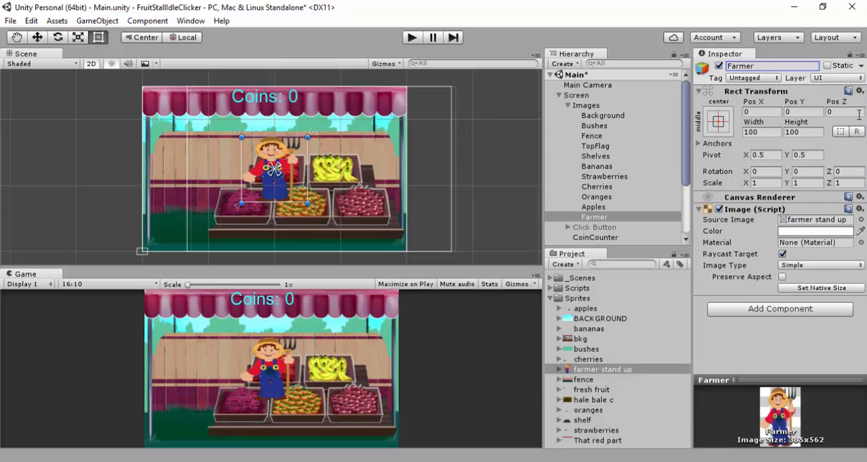
{"action": "left_click", "coordinate": [765, 183]}
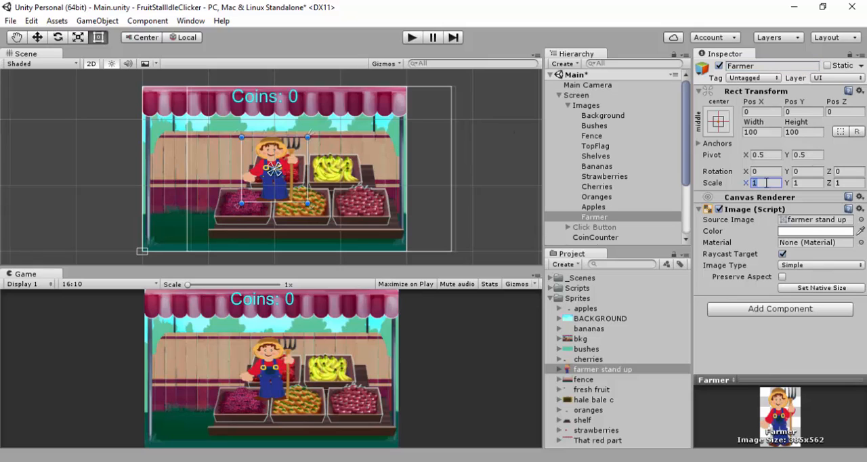
{"action": "type", "text": "2"}
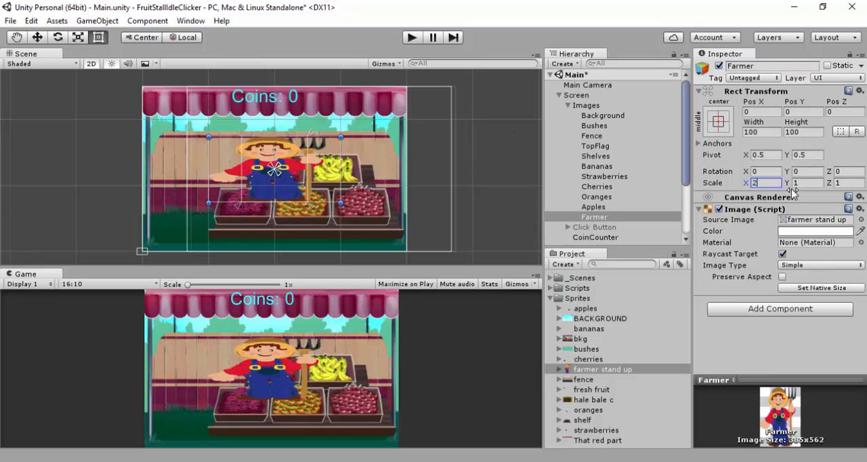
{"action": "key", "text": "BackSpace"}
{"action": "type", "text": "1.5"}
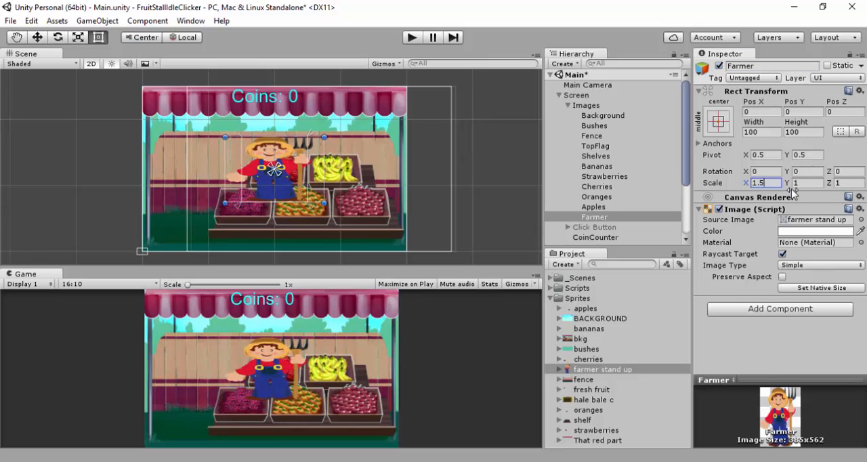
{"action": "left_click", "coordinate": [805, 184]}
{"action": "type", "text": "2"}
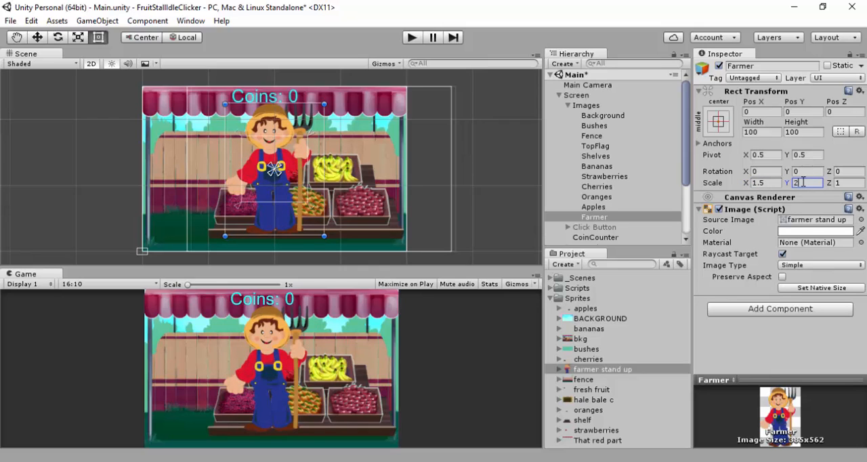
{"action": "key", "text": "BackSpace"}
{"action": "type", "text": "1.5"}
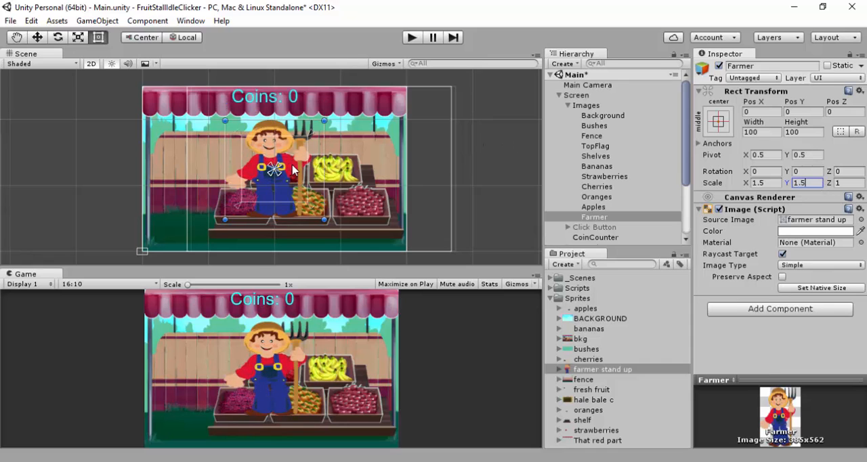
Resize the Farmer to about 90 by 123 and place it left of the shelves at about X -139, Y -11
{"action": "left_click_drag", "start_coordinate": [293, 170], "coordinate": [221, 168]}
{"action": "left_click_drag", "start_coordinate": [248, 145], "coordinate": [239, 123]}
{"action": "left_click_drag", "start_coordinate": [209, 180], "coordinate": [195, 181]}
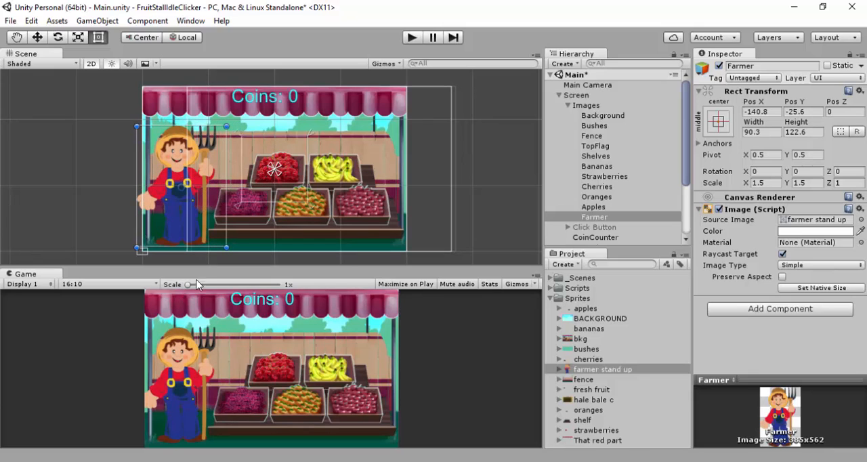
{"action": "left_click_drag", "start_coordinate": [194, 181], "coordinate": [186, 196]}
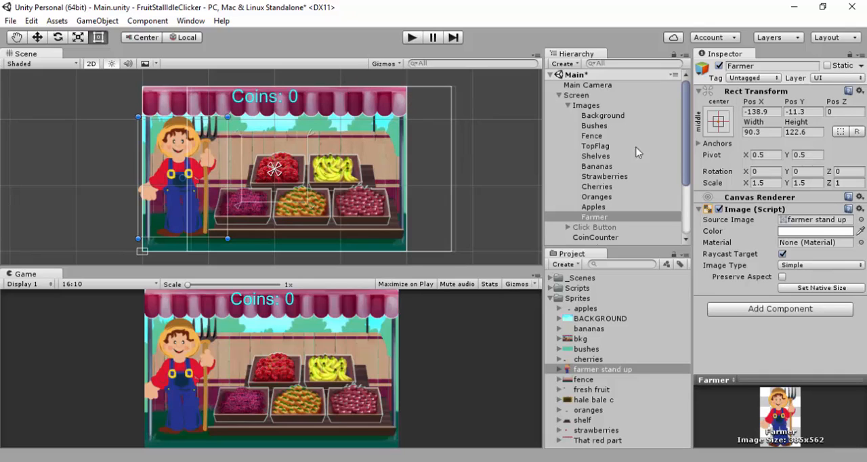
Select the TopFlag image and the Fence image in turn to review the stall layers
{"action": "left_click", "coordinate": [596, 146]}
{"action": "left_click", "coordinate": [599, 136]}
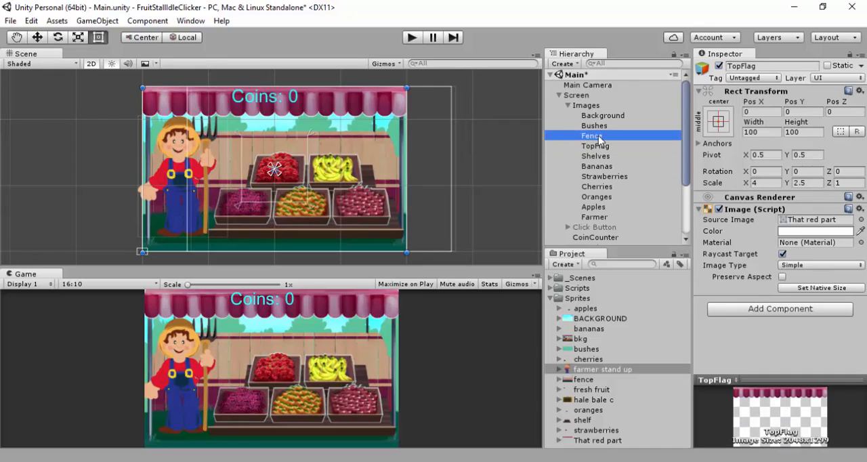
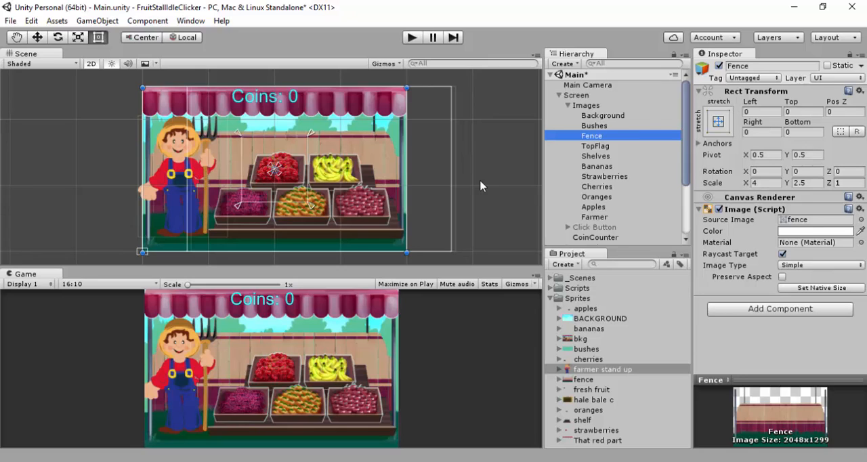
Create a new UI image under Images and name it Sign
{"action": "left_click", "coordinate": [591, 108]}
{"action": "right_click", "coordinate": [591, 108]}
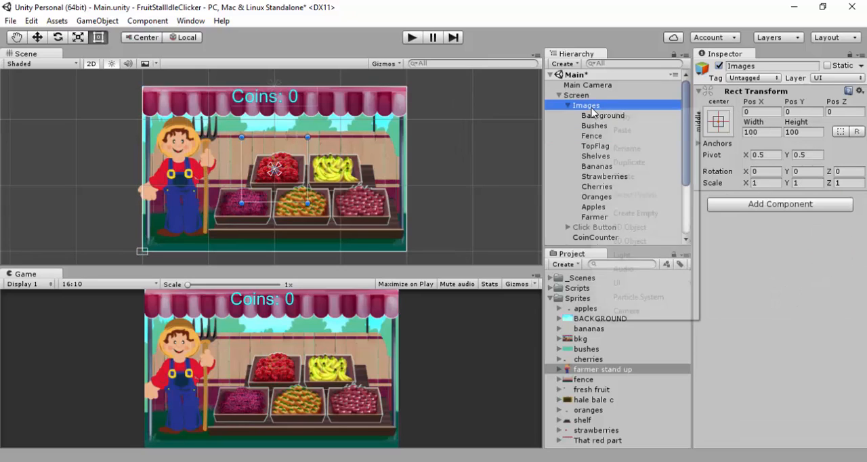
{"action": "mouse_move", "coordinate": [668, 289]}
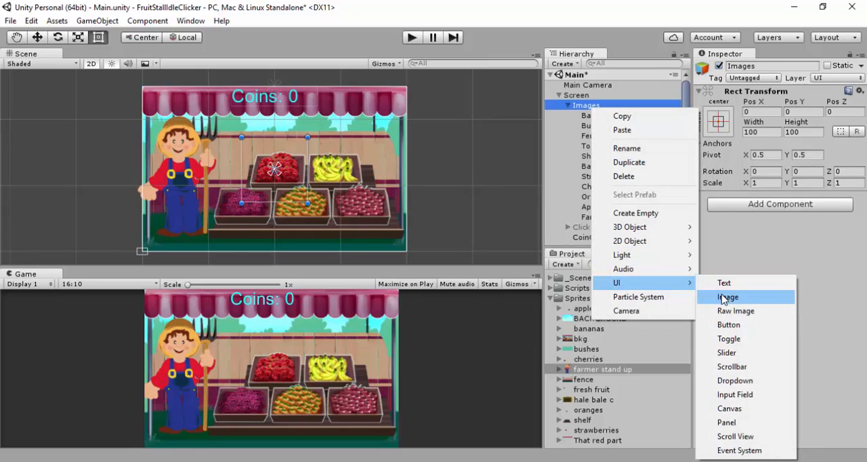
{"action": "left_click", "coordinate": [726, 296]}
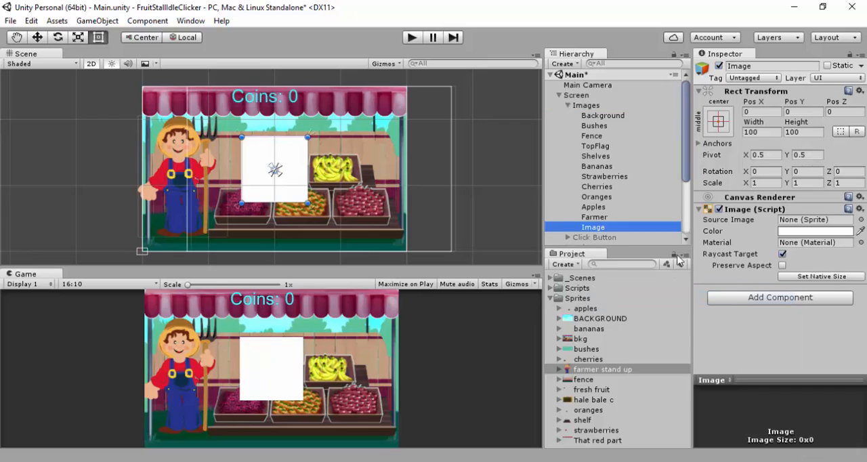
{"action": "left_click", "coordinate": [760, 66]}
{"action": "type", "text": "Si"}
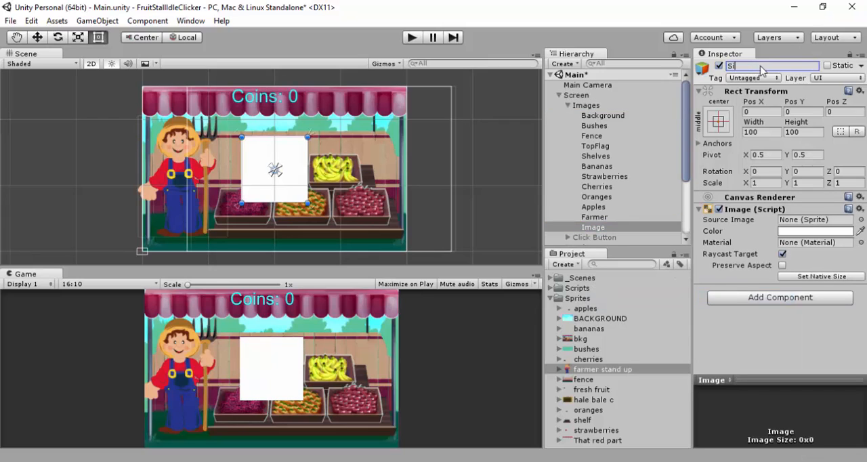
{"action": "type", "text": "gn"}
{"action": "key", "text": "Return"}
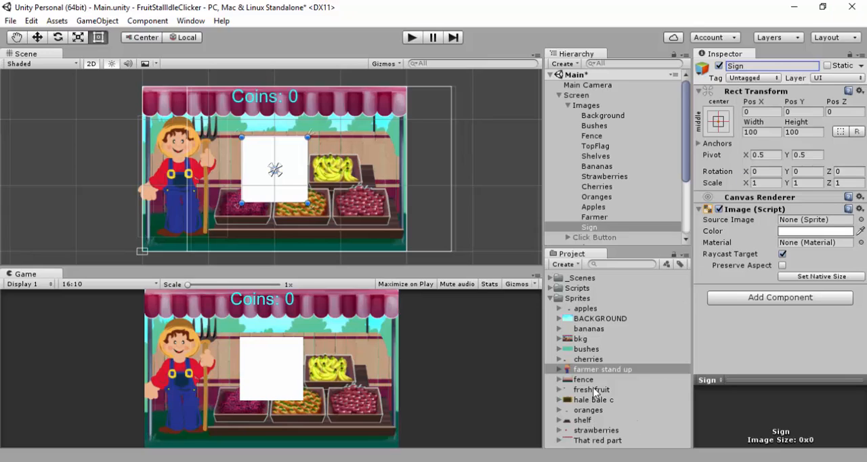
Assign the fresh fruit sprite to the Sign image and set its scale to X 4, Y 2.5
{"action": "left_click_drag", "start_coordinate": [593, 391], "coordinate": [805, 224]}
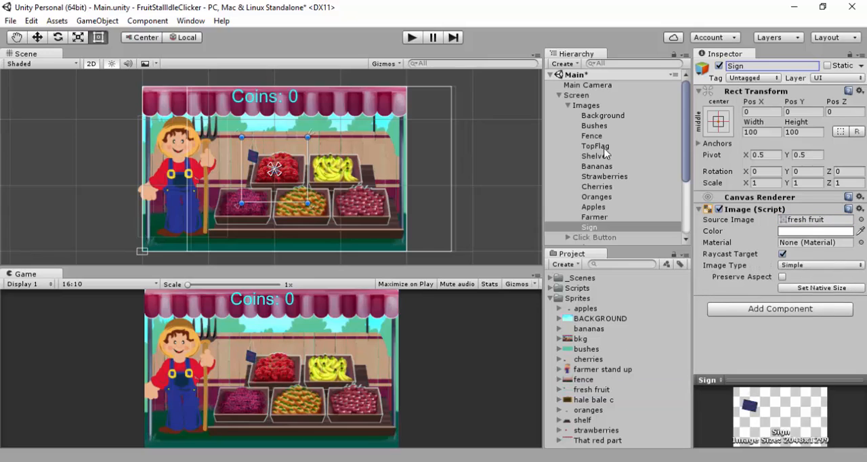
{"action": "left_click", "coordinate": [769, 182]}
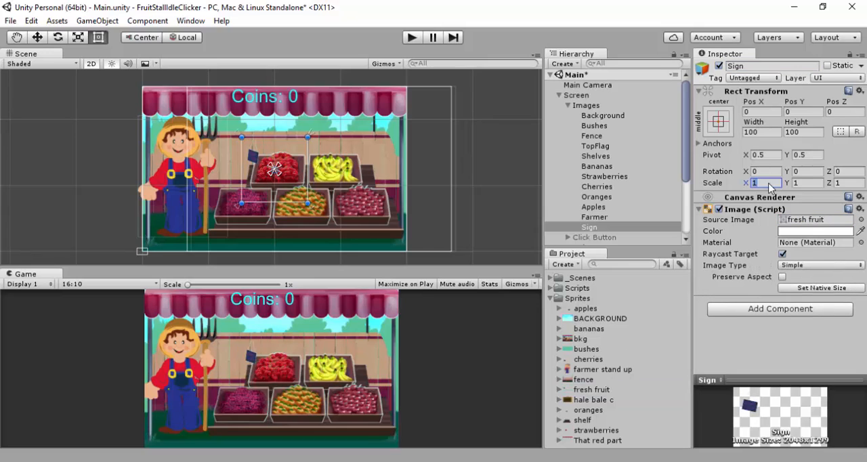
{"action": "type", "text": "4"}
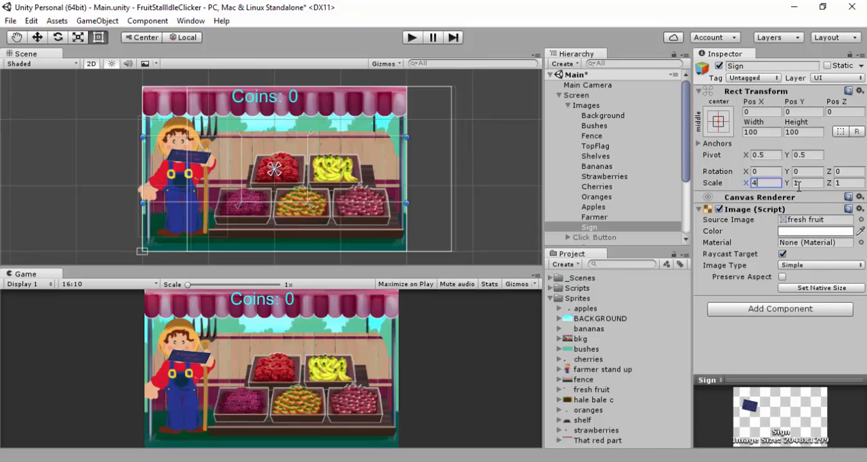
{"action": "left_click", "coordinate": [799, 183]}
{"action": "type", "text": "2.5"}
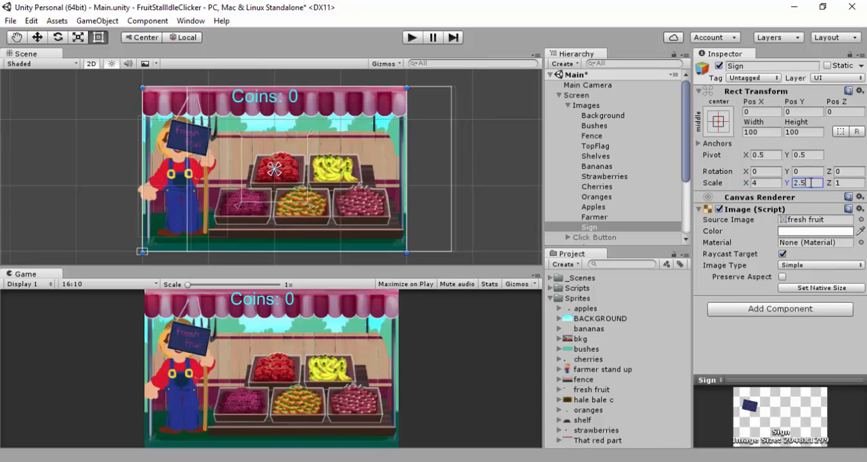
Place the Sign beside the farmer at about X 55, Y 0 and reorder Farmer below Sign so he draws in front
{"action": "left_click_drag", "start_coordinate": [203, 139], "coordinate": [354, 141]}
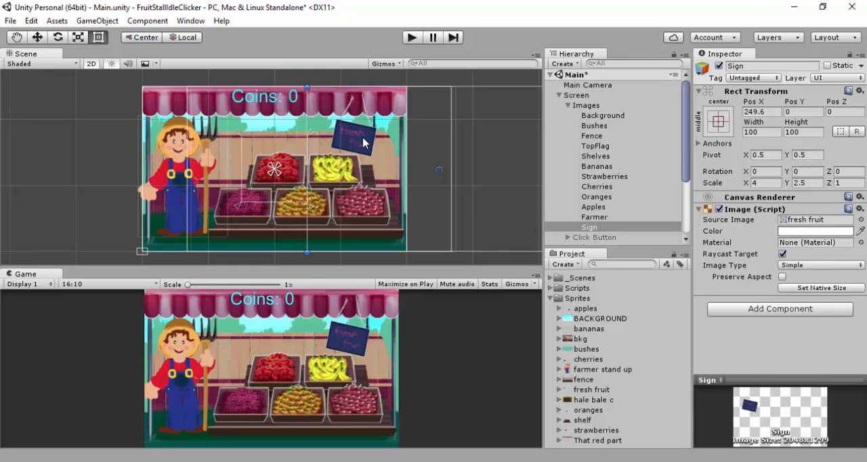
{"action": "left_click_drag", "start_coordinate": [363, 142], "coordinate": [230, 144]}
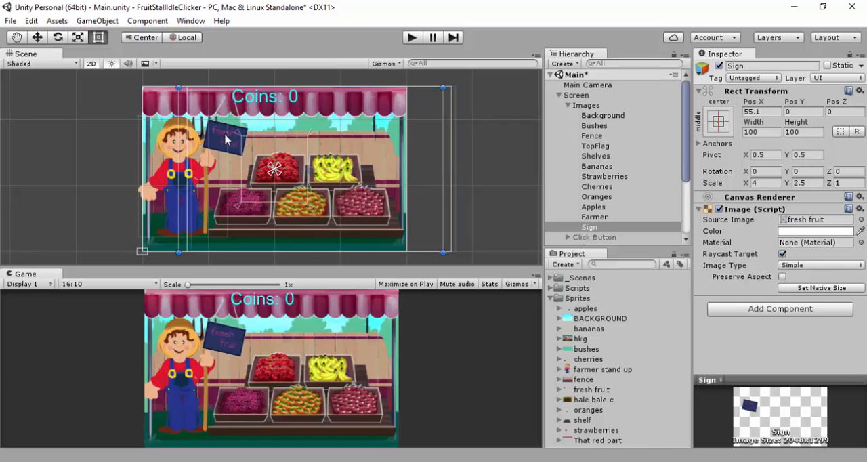
{"action": "left_click_drag", "start_coordinate": [609, 216], "coordinate": [603, 233]}
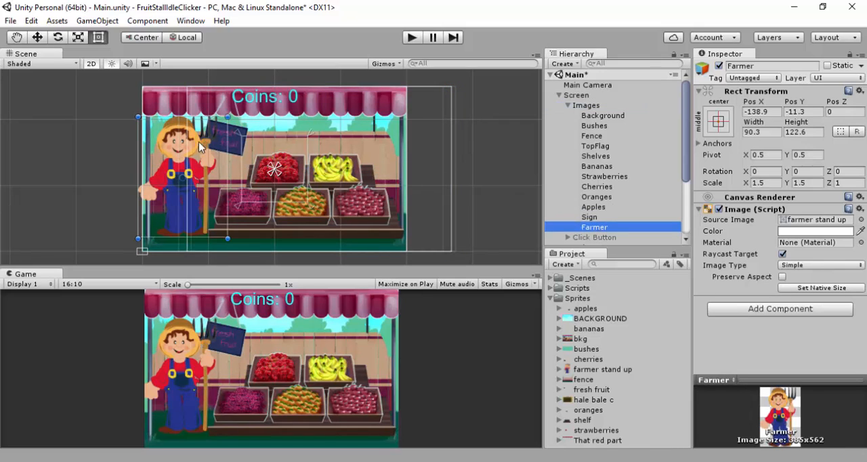
Try spreading the Sign's anchors apart and resize the Game view to test how the stall scales
{"action": "left_click", "coordinate": [237, 149]}
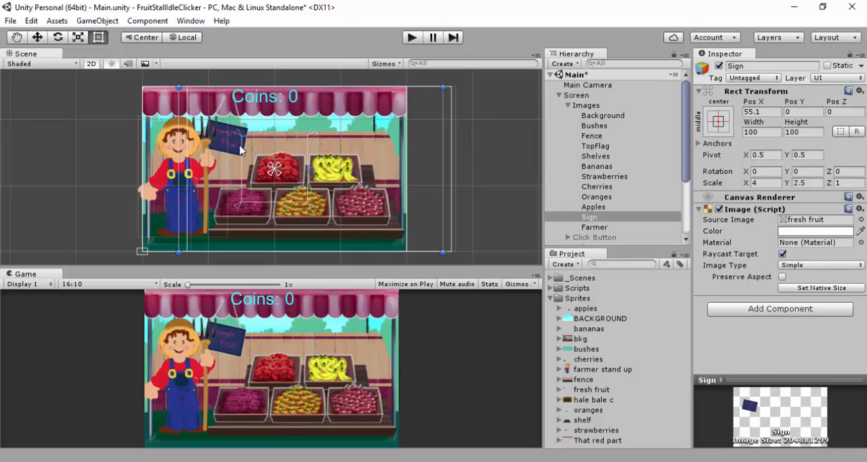
{"action": "left_click_drag", "start_coordinate": [271, 168], "coordinate": [226, 136]}
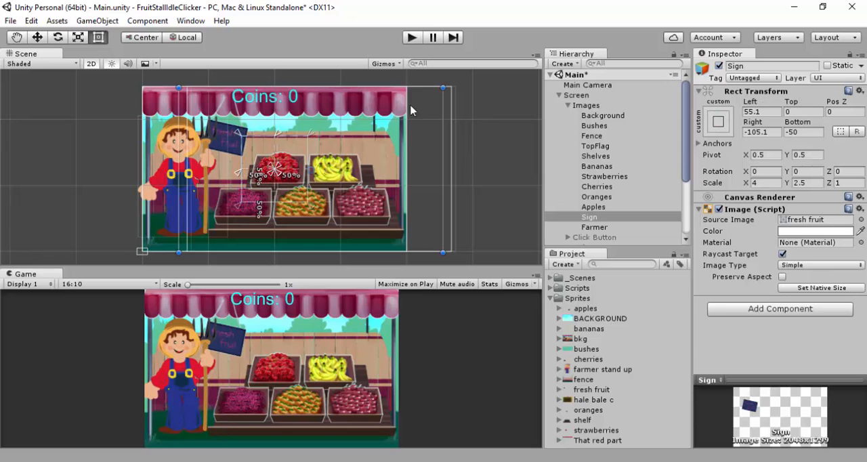
{"action": "left_click_drag", "start_coordinate": [431, 269], "coordinate": [449, 173]}
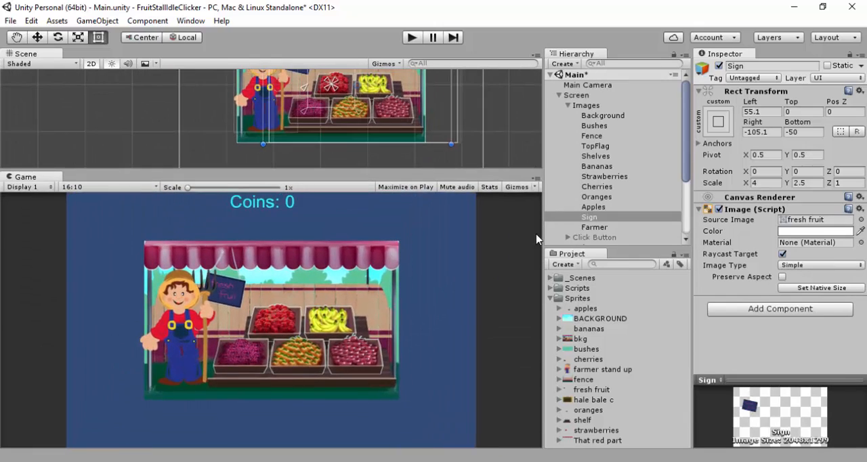
{"action": "left_click_drag", "start_coordinate": [544, 237], "coordinate": [527, 226]}
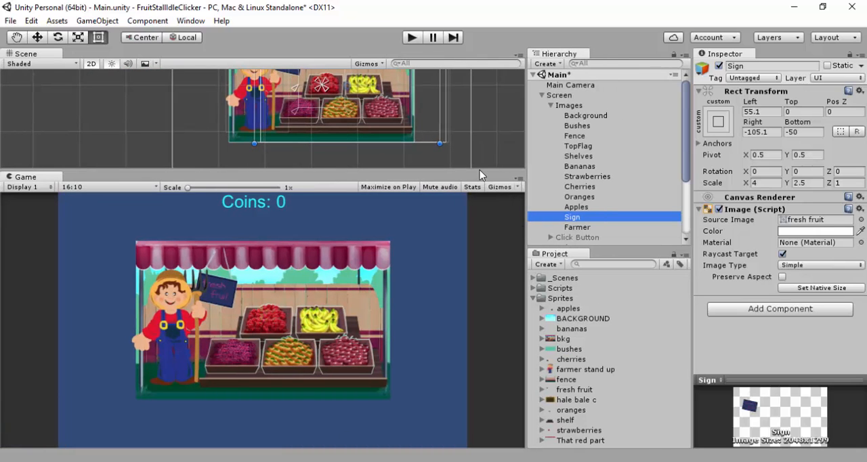
{"action": "left_click", "coordinate": [468, 170]}
{"action": "left_click_drag", "start_coordinate": [469, 175], "coordinate": [470, 217]}
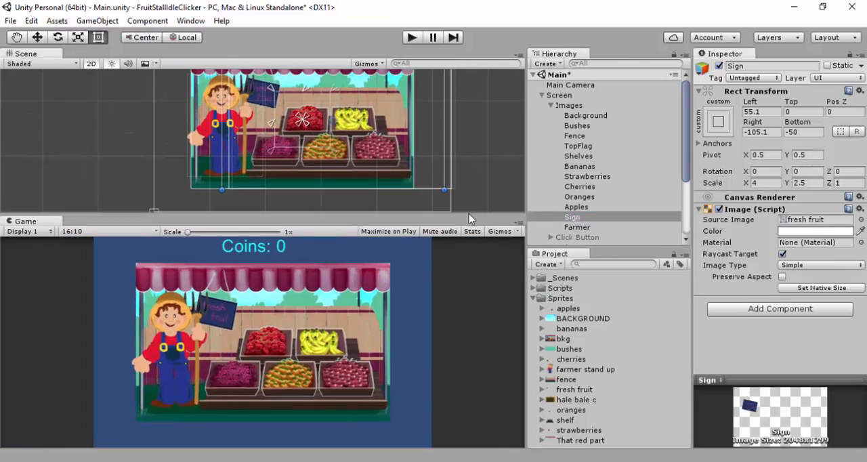
Apply the full stretch anchor preset to all images from Background to Farmer and test it in a resized Game view
{"action": "left_click", "coordinate": [577, 228], "text": "shift"}
{"action": "left_click", "coordinate": [717, 121]}
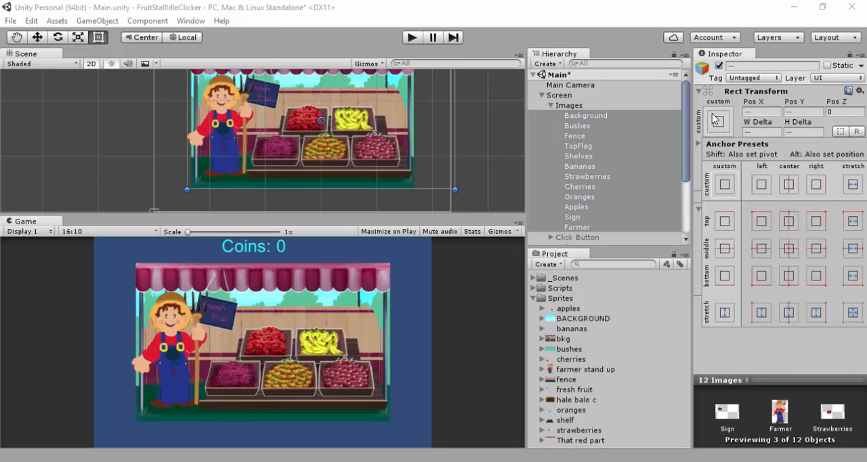
{"action": "left_click", "coordinate": [853, 313]}
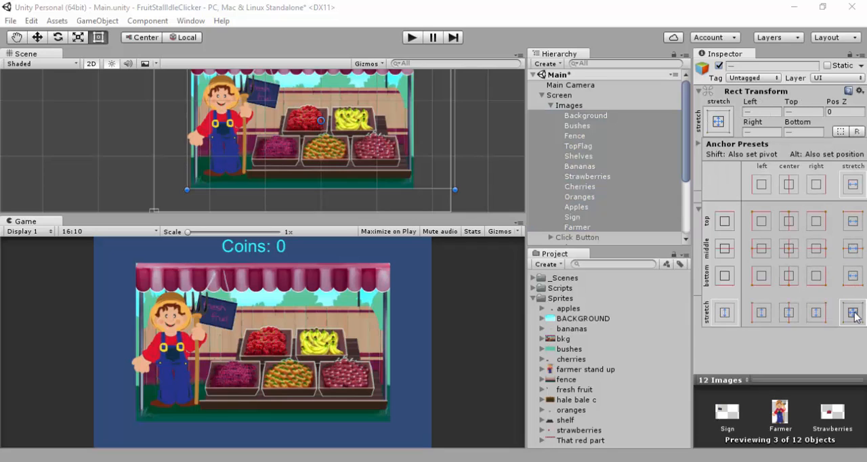
{"action": "left_click", "coordinate": [448, 206]}
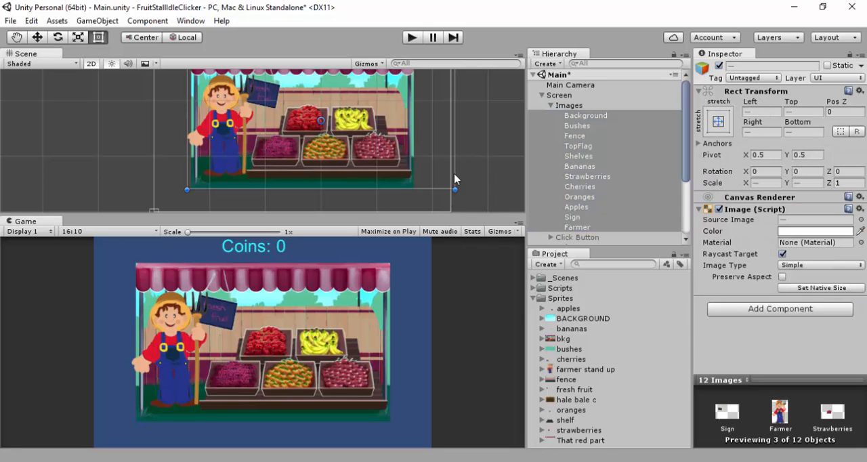
{"action": "left_click_drag", "start_coordinate": [471, 212], "coordinate": [474, 174]}
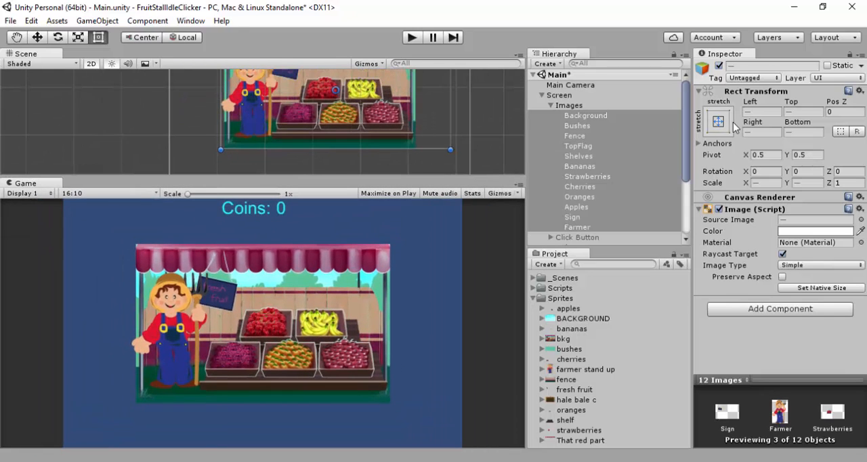
Try the middle center anchor preset on all images from Background to Farmer and resize the Game view to test it
{"action": "left_click", "coordinate": [721, 118]}
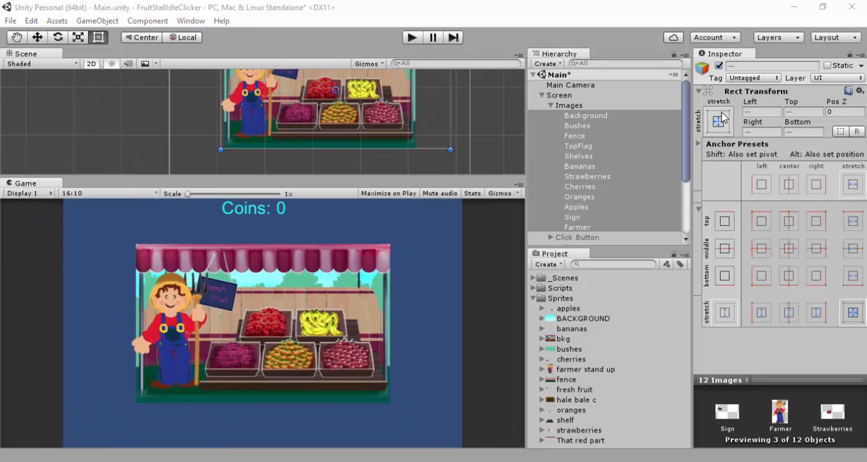
{"action": "left_click", "coordinate": [790, 249], "text": "alt"}
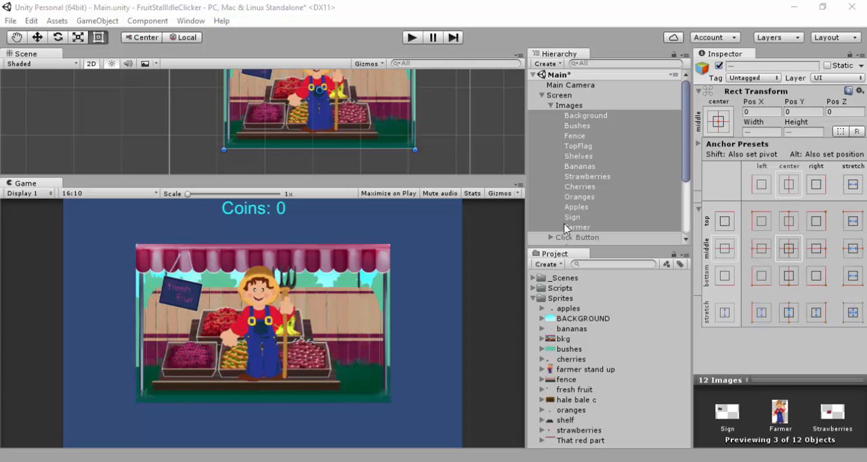
{"action": "left_click", "coordinate": [438, 176]}
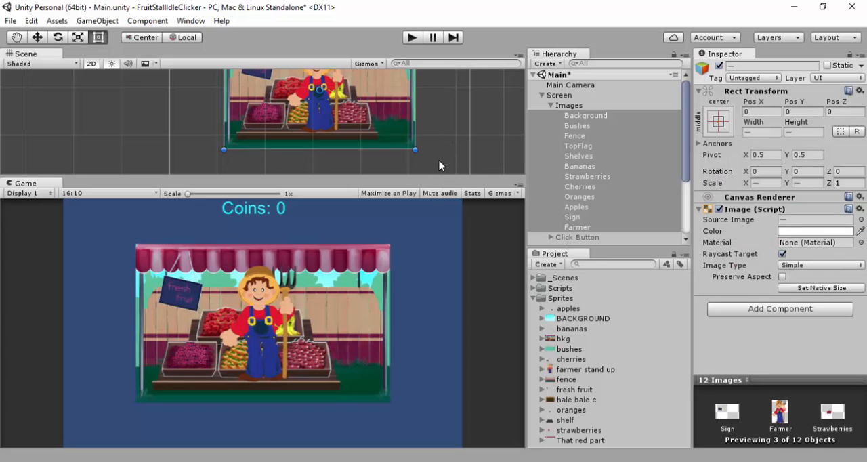
{"action": "left_click_drag", "start_coordinate": [442, 155], "coordinate": [442, 229]}
Try spreading the Farmer's anchors apart from its center, and undo those anchor changes
{"action": "left_click", "coordinate": [271, 149]}
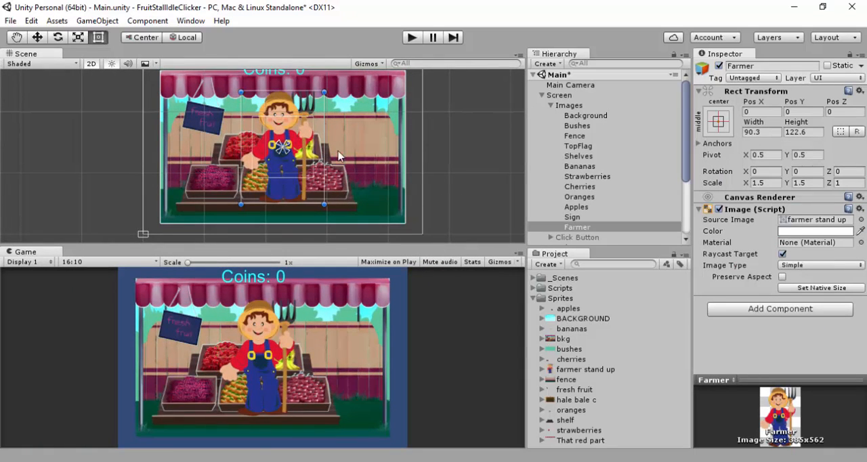
{"action": "left_click_drag", "start_coordinate": [286, 143], "coordinate": [332, 84]}
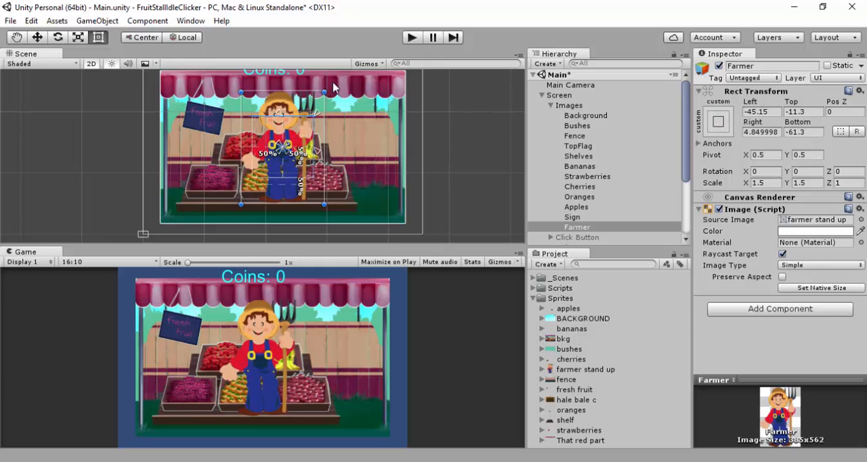
{"action": "left_click_drag", "start_coordinate": [279, 151], "coordinate": [244, 193]}
{"action": "left_click_drag", "start_coordinate": [321, 244], "coordinate": [332, 216]}
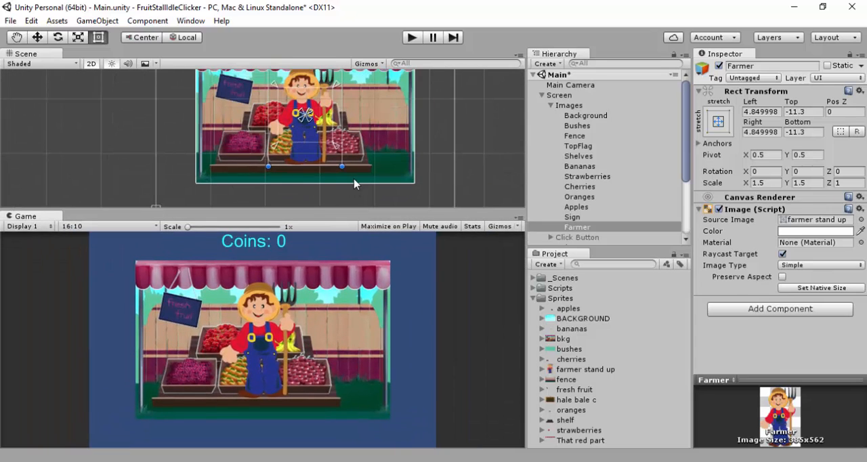
{"action": "key", "text": "ctrl+z"}
{"action": "key", "text": "ctrl+z"}
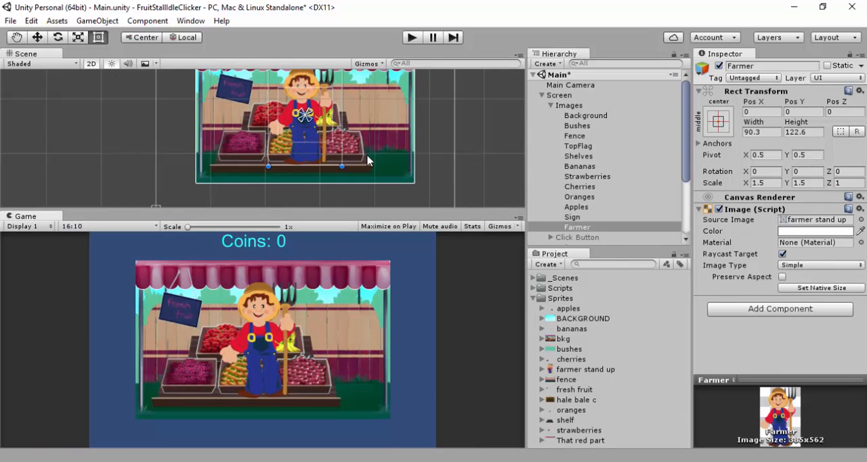
Undo the middle center anchor preset on all the images to restore the stall arrangement
{"action": "left_click", "coordinate": [472, 158]}
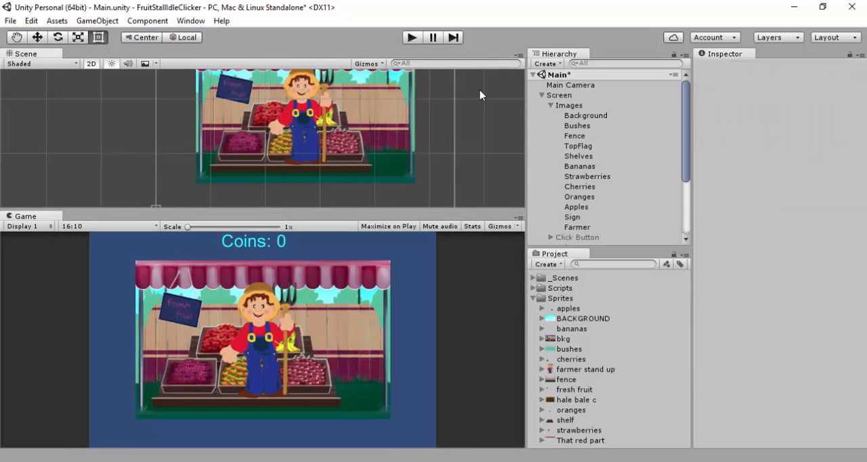
{"action": "middle_click_drag", "start_coordinate": [480, 91], "coordinate": [477, 157]}
{"action": "middle_click_drag", "start_coordinate": [472, 124], "coordinate": [468, 105]}
{"action": "key", "text": "ctrl+z"}
{"action": "key", "text": "ctrl+z"}
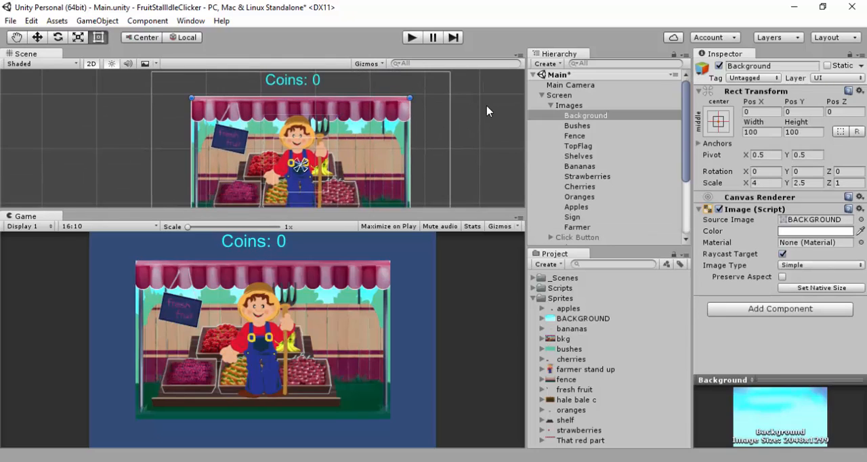
{"action": "key", "text": "ctrl+z"}
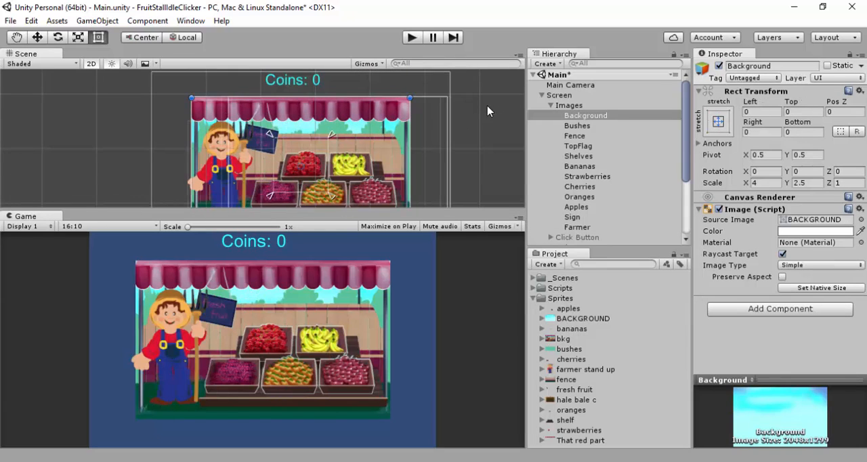
Examine how the stretch-anchored stall images scale at smaller and larger Game view sizes
{"action": "scroll", "coordinate": [488, 135], "scroll_direction": "down", "scroll_amount": 2}
{"action": "left_click_drag", "start_coordinate": [466, 205], "coordinate": [476, 118]}
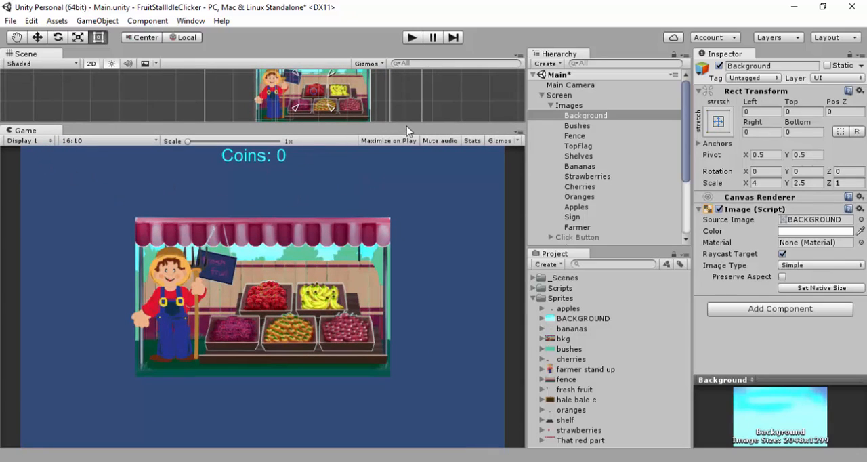
{"action": "left_click_drag", "start_coordinate": [406, 126], "coordinate": [437, 298]}
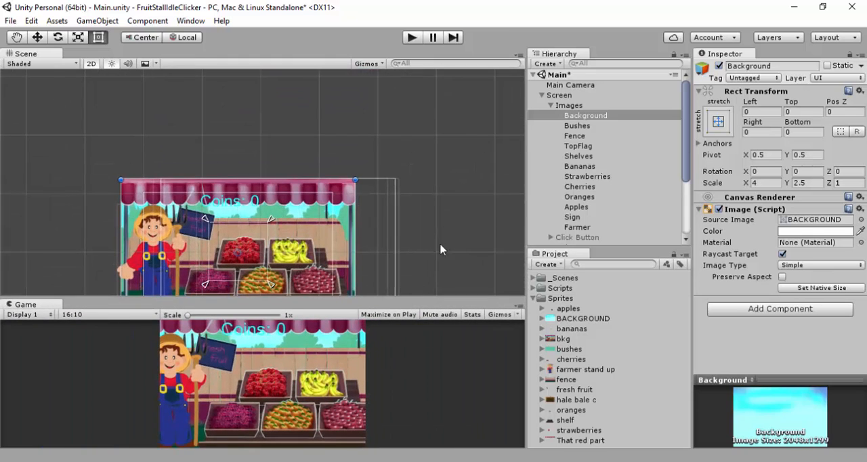
{"action": "middle_click_drag", "start_coordinate": [428, 151], "coordinate": [444, 64]}
{"action": "scroll", "coordinate": [448, 100], "scroll_direction": "up", "scroll_amount": 1}
{"action": "scroll", "coordinate": [437, 170], "scroll_direction": "down", "scroll_amount": 2}
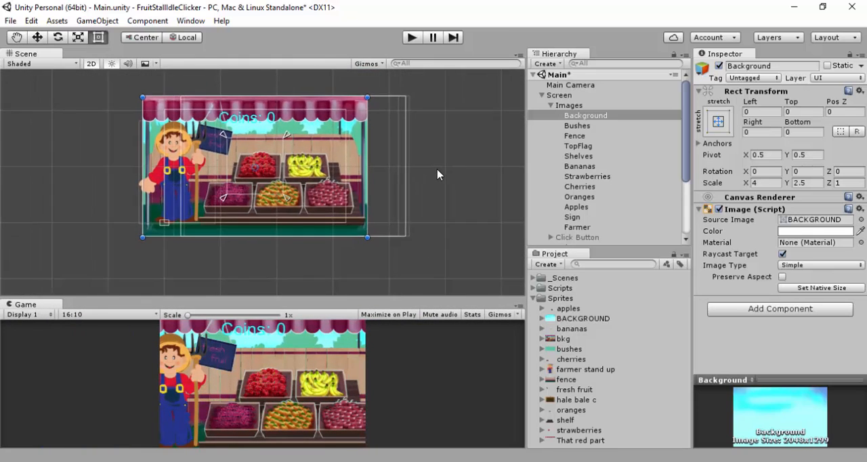
{"action": "scroll", "coordinate": [438, 166], "scroll_direction": "down", "scroll_amount": 2}
{"action": "scroll", "coordinate": [440, 155], "scroll_direction": "up", "scroll_amount": 3}
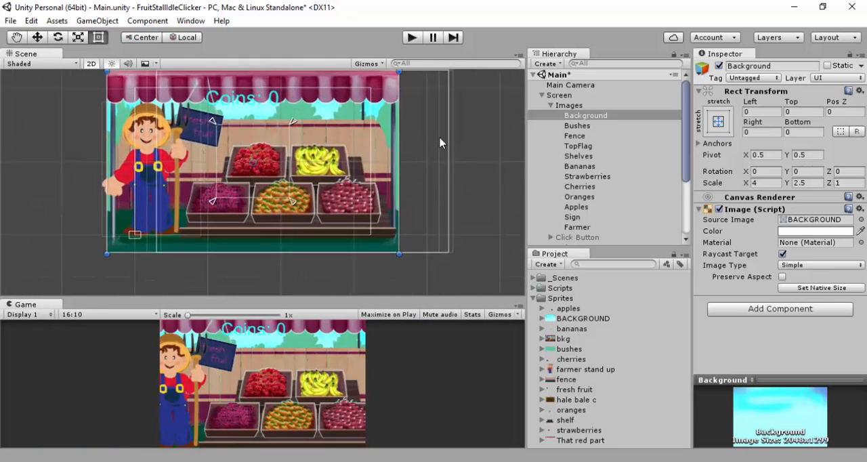
Try the stretch anchor preset in both directions on the Images parent object
{"action": "scroll", "coordinate": [441, 136], "scroll_direction": "down", "scroll_amount": 3}
{"action": "scroll", "coordinate": [443, 133], "scroll_direction": "up", "scroll_amount": 1}
{"action": "scroll", "coordinate": [444, 132], "scroll_direction": "down", "scroll_amount": 2}
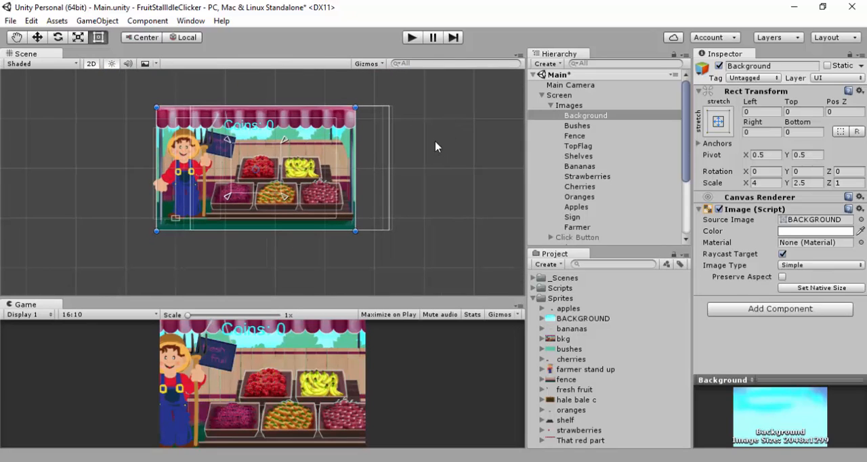
{"action": "left_click", "coordinate": [549, 105]}
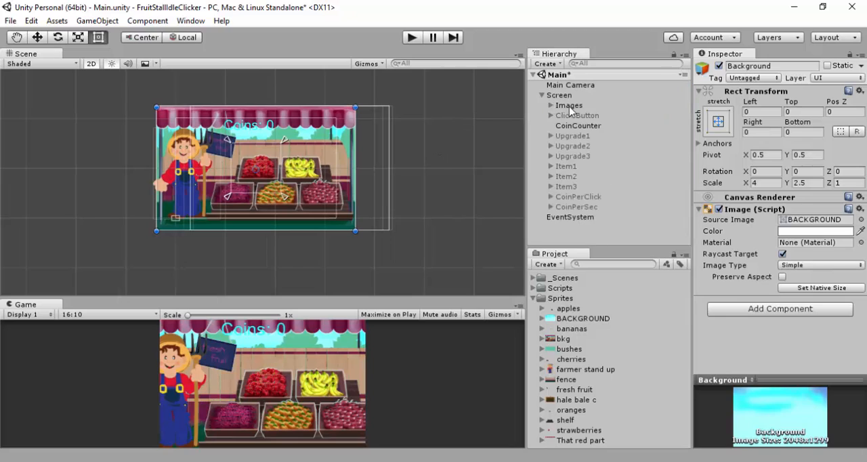
{"action": "left_click", "coordinate": [572, 106]}
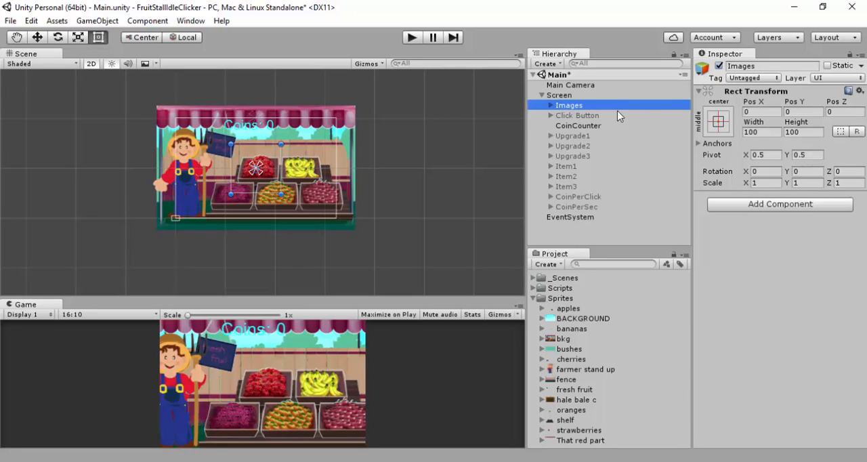
{"action": "left_click", "coordinate": [718, 120]}
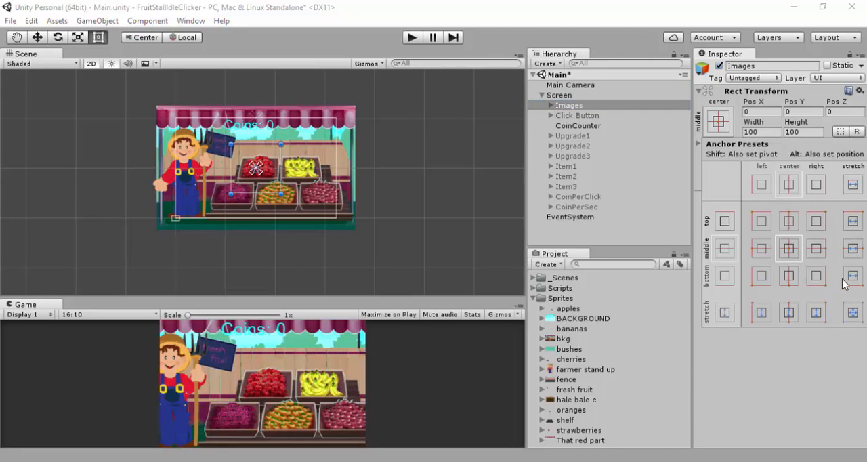
{"action": "left_click", "coordinate": [858, 318]}
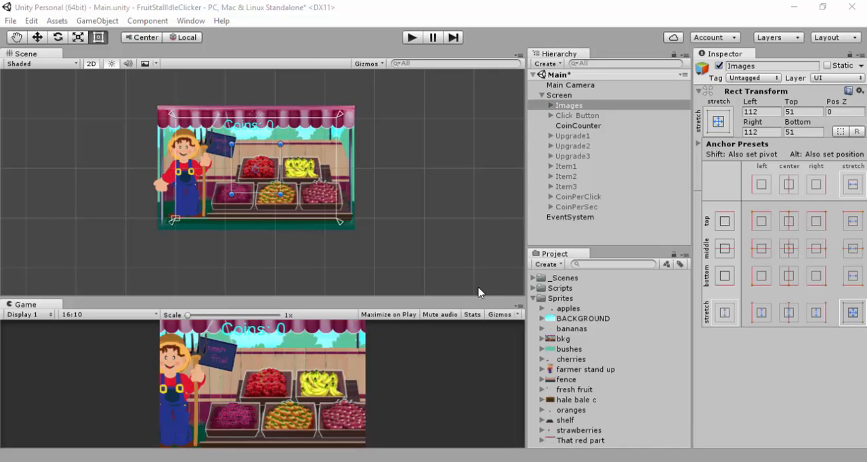
{"action": "left_click", "coordinate": [431, 297]}
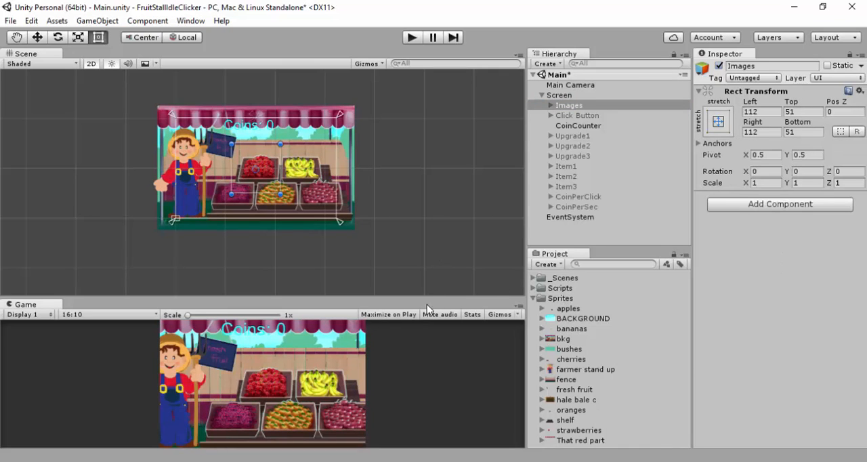
Resize the Game view and examine how the stall images scale with the stretch-anchored Images parent
{"action": "left_click_drag", "start_coordinate": [428, 302], "coordinate": [438, 284]}
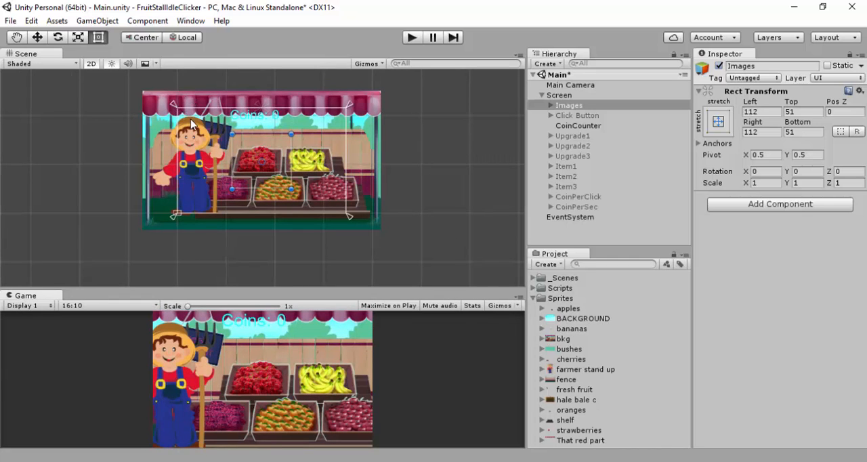
{"action": "scroll", "coordinate": [196, 129], "scroll_direction": "down", "scroll_amount": 2}
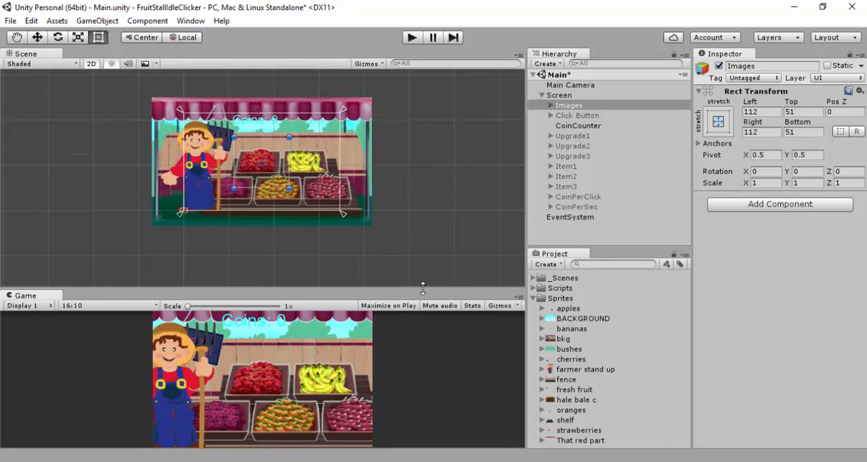
{"action": "mouse_move", "coordinate": [423, 289]}
{"action": "left_mouse_down"}
{"action": "mouse_move", "coordinate": [429, 250]}
{"action": "mouse_move", "coordinate": [424, 318]}
{"action": "mouse_move", "coordinate": [428, 301]}
{"action": "mouse_move", "coordinate": [420, 299]}
{"action": "left_mouse_up"}
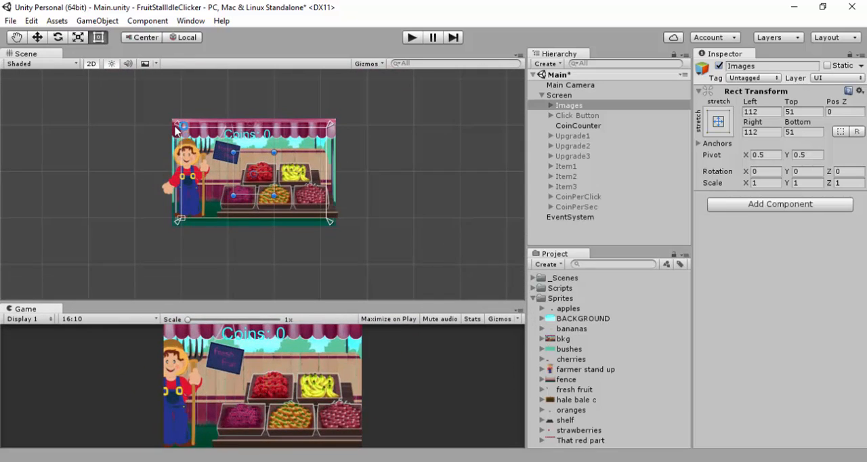
{"action": "left_click_drag", "start_coordinate": [176, 123], "coordinate": [171, 115]}
{"action": "scroll", "coordinate": [336, 177], "scroll_direction": "down", "scroll_amount": 2}
{"action": "scroll", "coordinate": [336, 174], "scroll_direction": "up", "scroll_amount": 8}
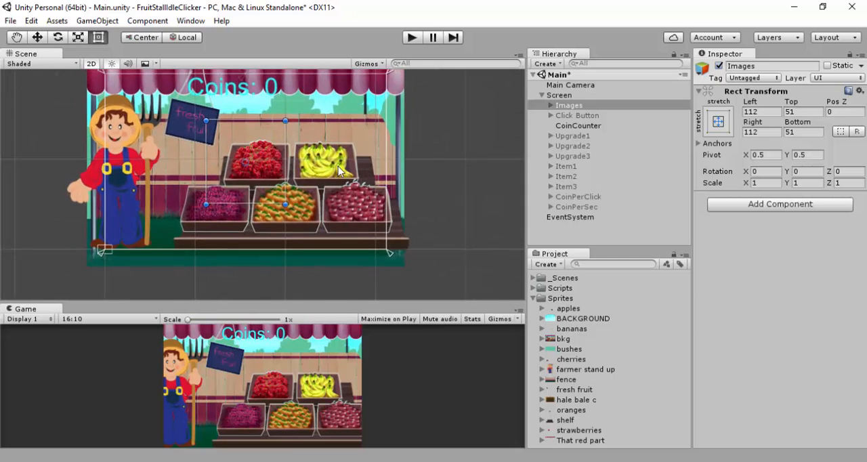
{"action": "scroll", "coordinate": [389, 171], "scroll_direction": "down", "scroll_amount": 1}
{"action": "middle_click_drag", "start_coordinate": [418, 146], "coordinate": [327, 163]}
{"action": "scroll", "coordinate": [327, 163], "scroll_direction": "up", "scroll_amount": 2}
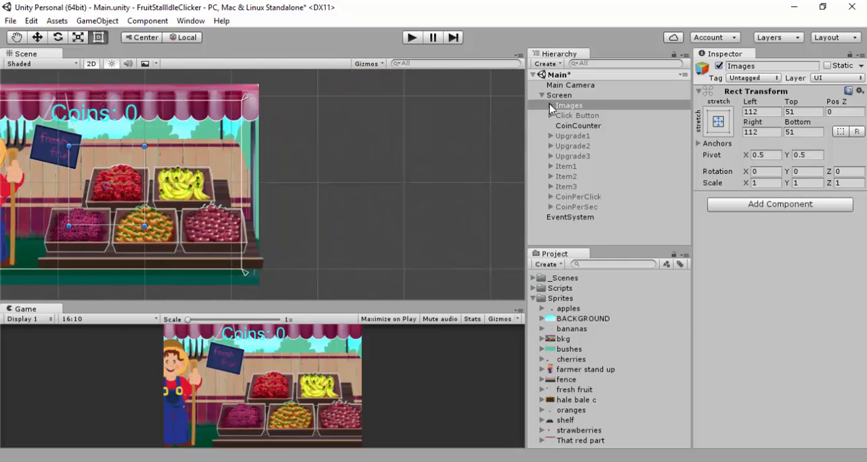
Check the Background's anchor preset, then try the full stretch preset with position on the Images parent, making all its offsets 0
{"action": "left_click", "coordinate": [550, 105]}
{"action": "scroll", "coordinate": [359, 157], "scroll_direction": "down", "scroll_amount": 1}
{"action": "middle_click_drag", "start_coordinate": [408, 149], "coordinate": [476, 155]}
{"action": "key", "text": "t"}
{"action": "left_click", "coordinate": [585, 115]}
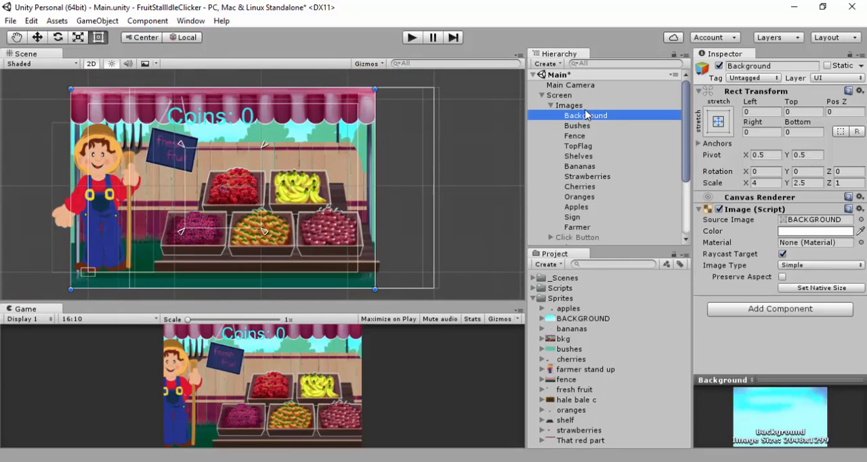
{"action": "left_click", "coordinate": [718, 121]}
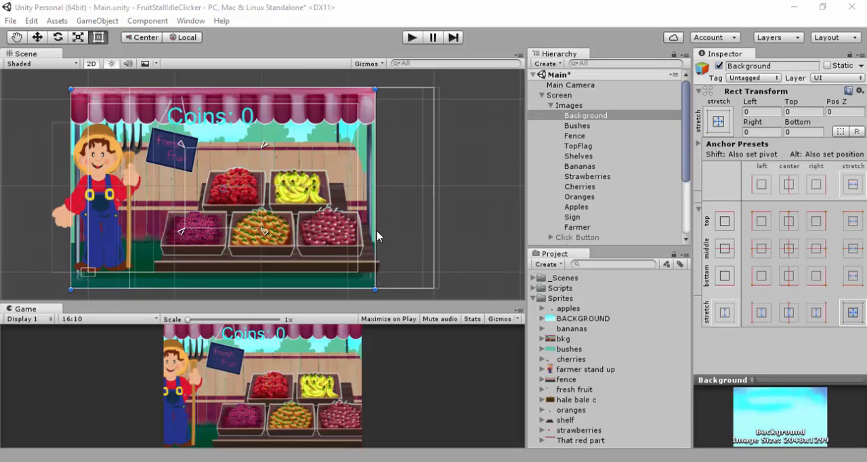
{"action": "left_click", "coordinate": [567, 107]}
{"action": "left_click", "coordinate": [573, 107]}
{"action": "left_click", "coordinate": [718, 121]}
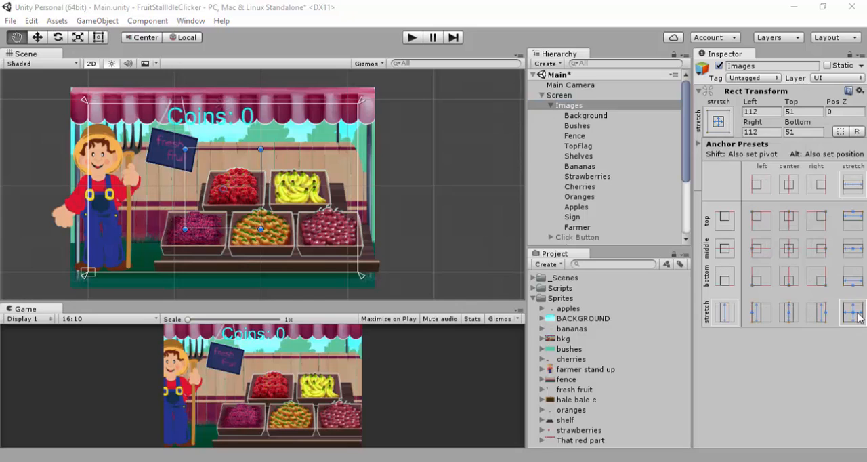
{"action": "left_click", "coordinate": [857, 316], "text": "alt"}
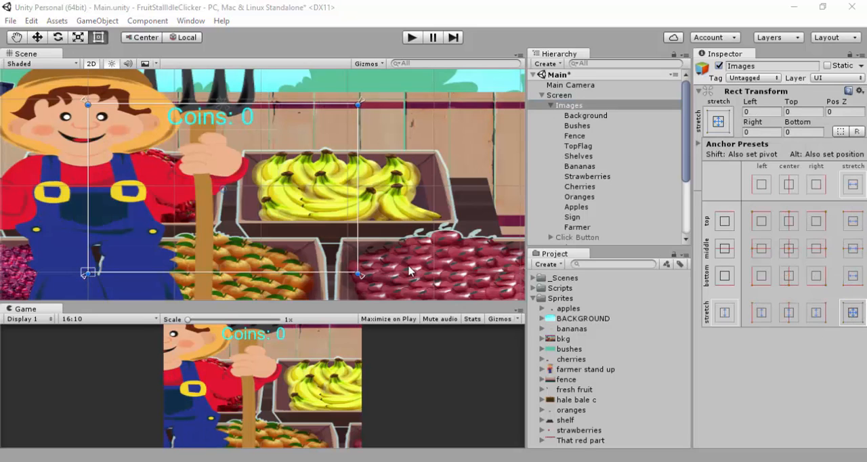
Enlarge the Game view and run the game to examine the stretched stall images, then stop it and shrink the view
{"action": "scroll", "coordinate": [387, 291], "scroll_direction": "down", "scroll_amount": 2}
{"action": "left_click", "coordinate": [383, 291]}
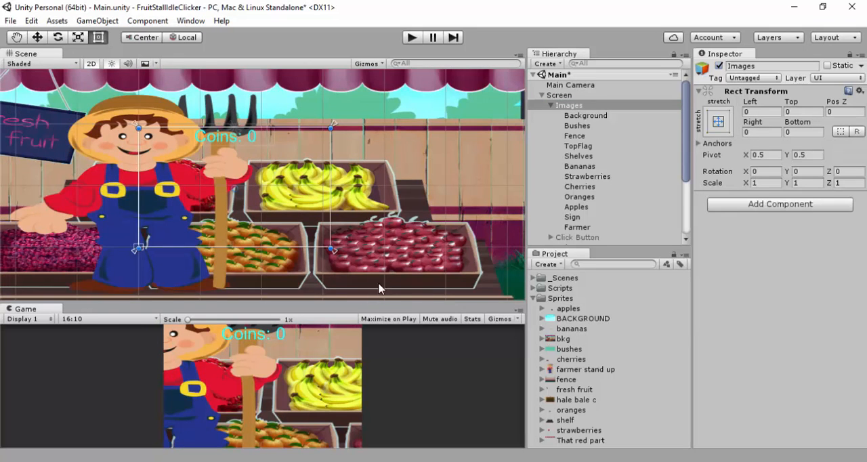
{"action": "left_click_drag", "start_coordinate": [382, 305], "coordinate": [398, 125]}
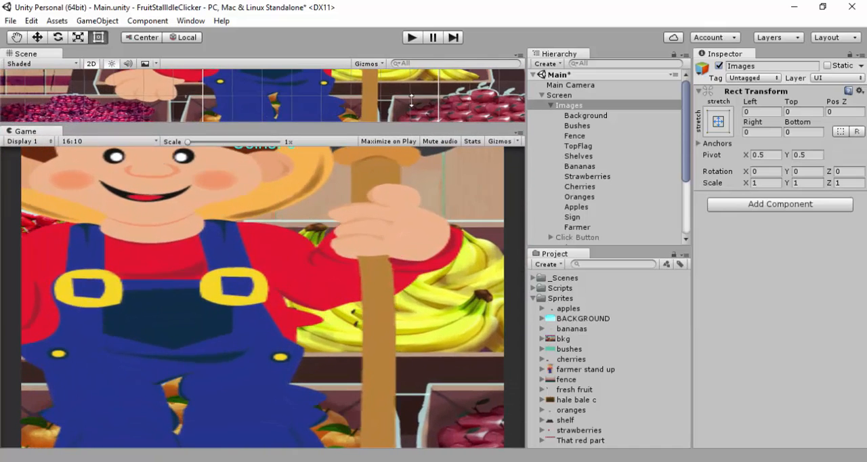
{"action": "left_click", "coordinate": [411, 38]}
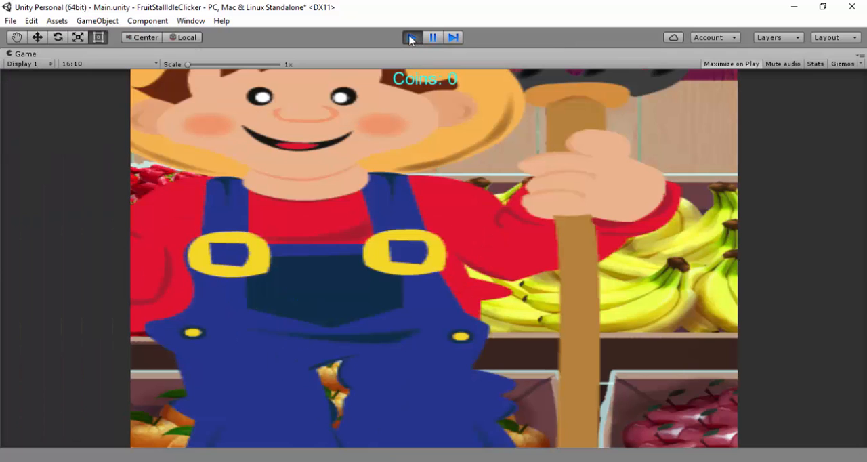
{"action": "left_click", "coordinate": [411, 38]}
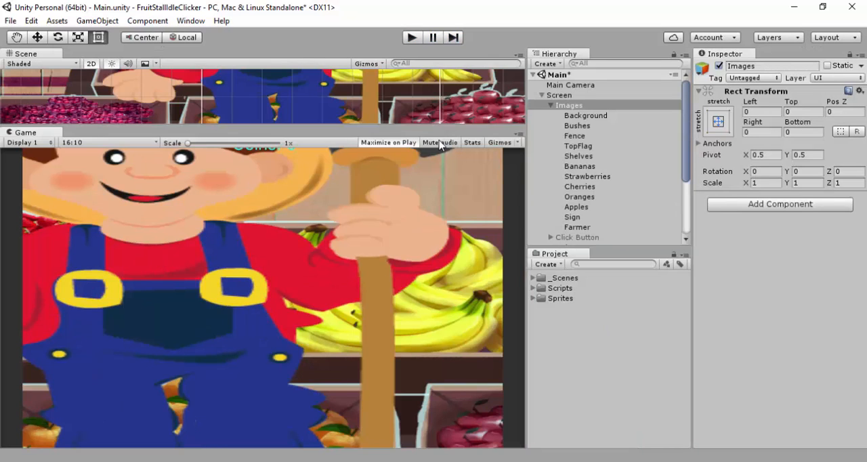
{"action": "left_click_drag", "start_coordinate": [393, 128], "coordinate": [380, 281]}
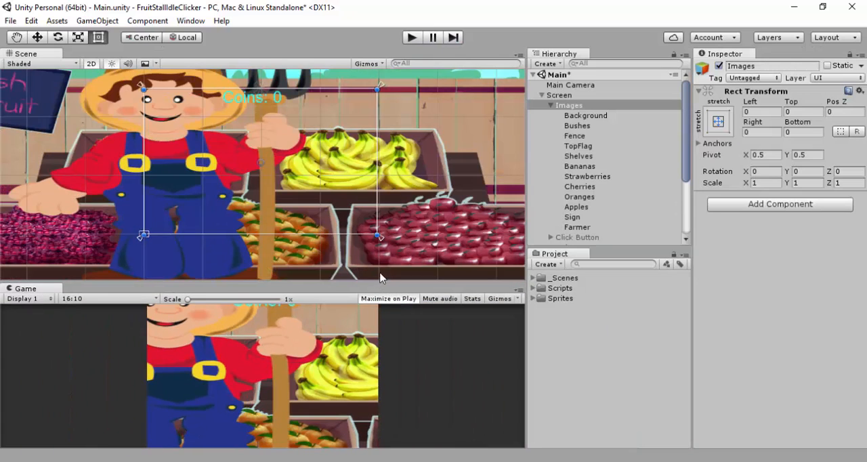
Undo the stretch anchor changes on the Images parent, back to its middle center anchoring
{"action": "key", "text": "ctrl+z"}
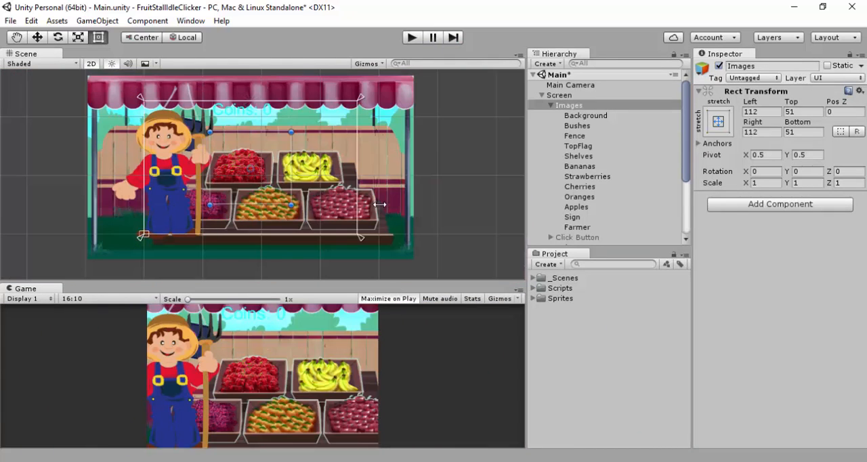
{"action": "key", "text": "ctrl+z"}
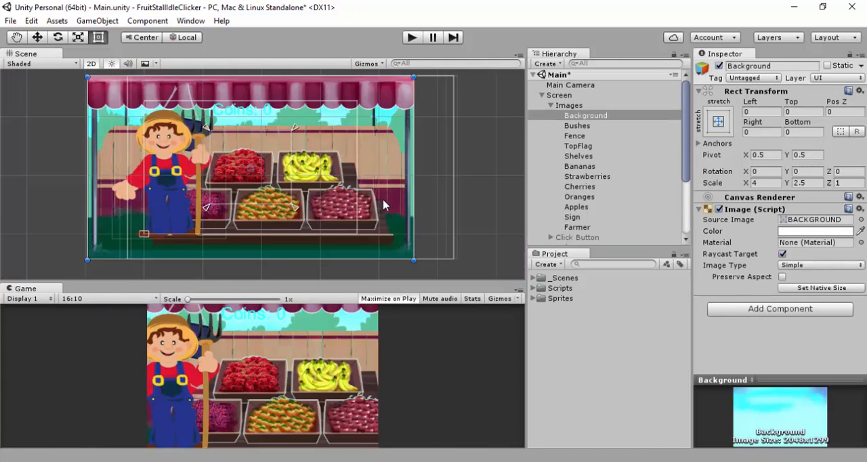
{"action": "key", "text": "ctrl+z"}
{"action": "key", "text": "ctrl+z"}
{"action": "key", "text": "ctrl+z"}
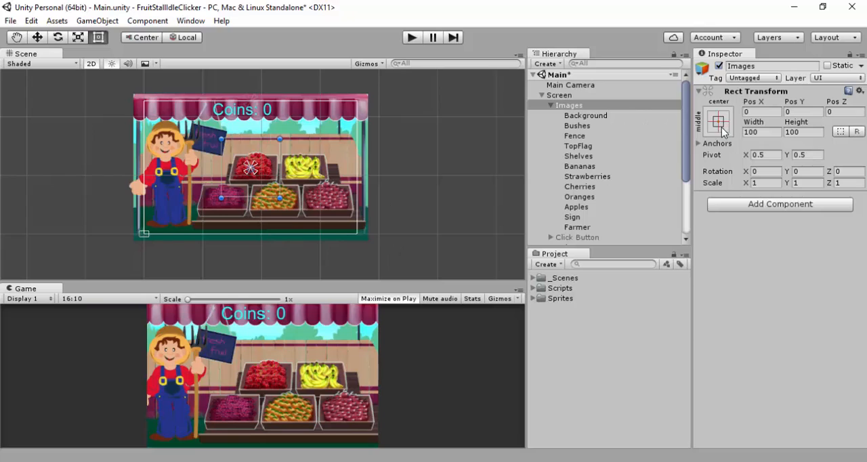
Inspect the Images parent's anchor minimum and maximum values, and turn on blueprint mode for its Rect Transform
{"action": "left_click", "coordinate": [699, 144]}
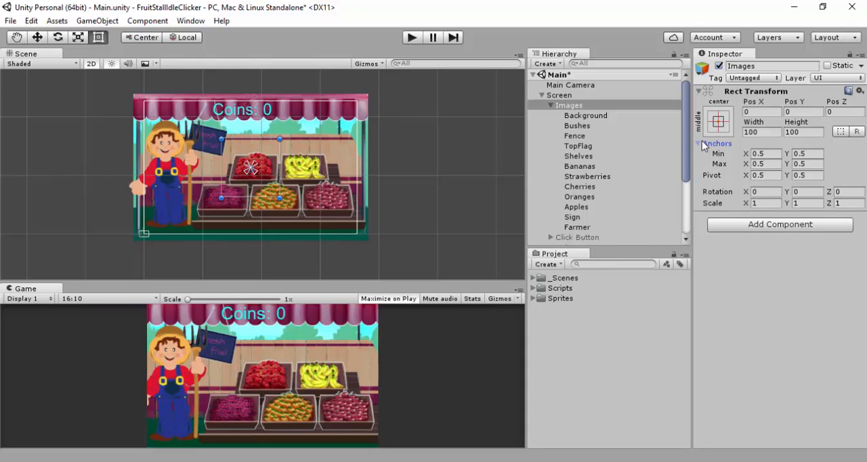
{"action": "left_click", "coordinate": [698, 144]}
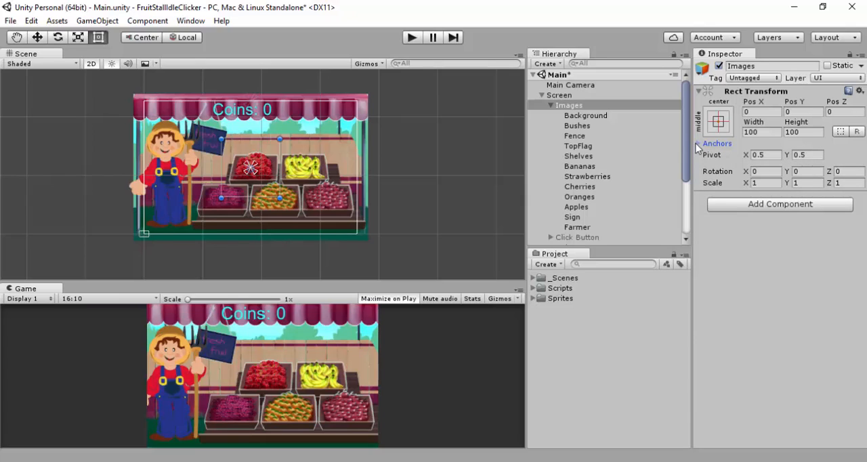
{"action": "left_click", "coordinate": [582, 107]}
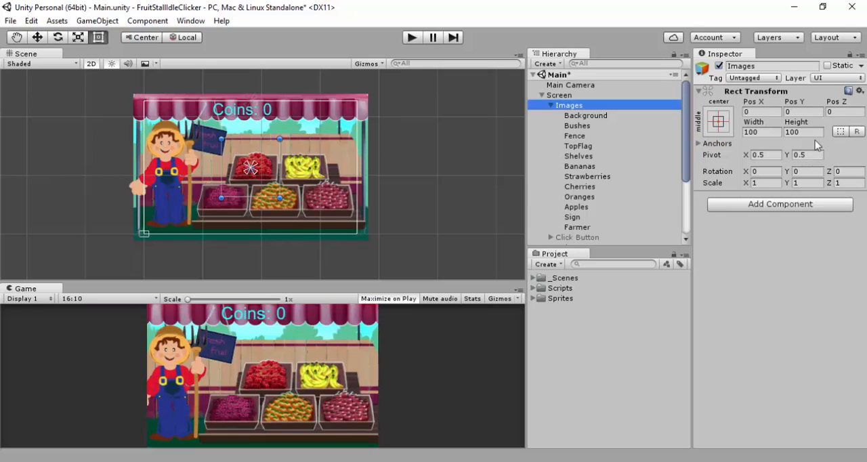
{"action": "left_click", "coordinate": [841, 132]}
{"action": "left_click", "coordinate": [581, 107]}
Activate the Click Button and all the hidden objects from Upgrade1 through CoinPerSec
{"action": "left_click", "coordinate": [569, 237]}
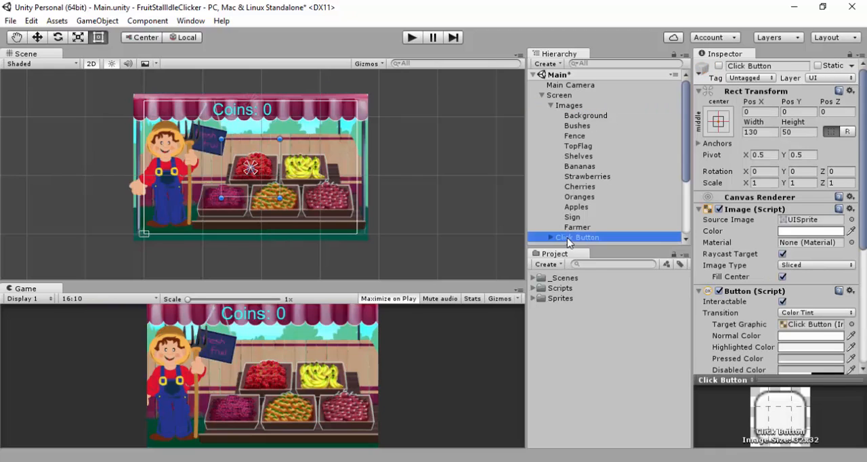
{"action": "left_click", "coordinate": [719, 65]}
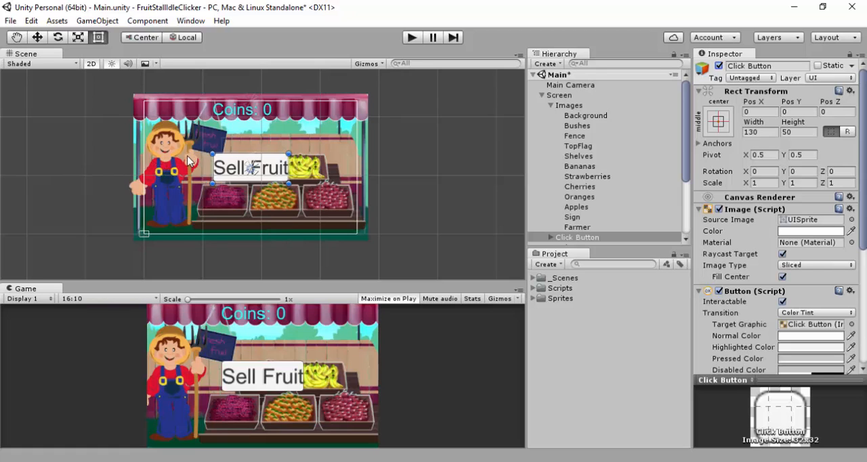
{"action": "mouse_move", "coordinate": [238, 168]}
{"action": "left_mouse_down"}
{"action": "mouse_move", "coordinate": [156, 165]}
{"action": "mouse_move", "coordinate": [163, 183]}
{"action": "mouse_move", "coordinate": [160, 166]}
{"action": "mouse_move", "coordinate": [296, 134]}
{"action": "mouse_move", "coordinate": [270, 138]}
{"action": "mouse_move", "coordinate": [266, 152]}
{"action": "mouse_move", "coordinate": [245, 161]}
{"action": "mouse_move", "coordinate": [252, 170]}
{"action": "mouse_move", "coordinate": [234, 170]}
{"action": "left_mouse_up"}
{"action": "scroll", "coordinate": [637, 210], "scroll_direction": "down", "scroll_amount": 5}
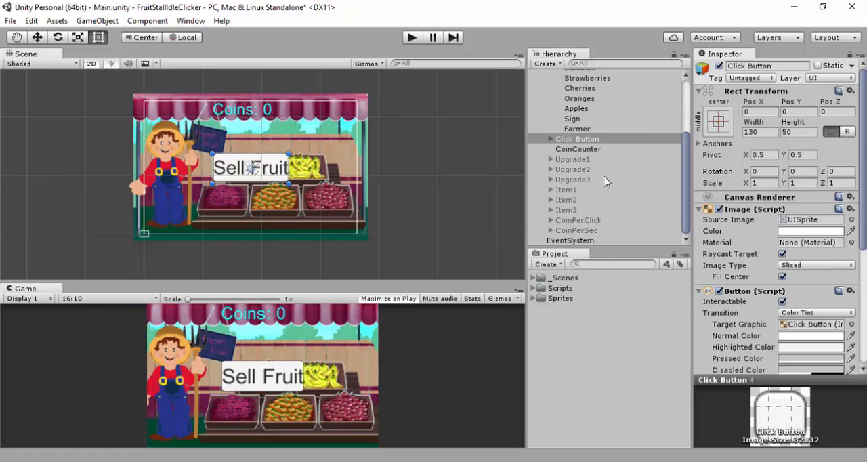
{"action": "left_click", "coordinate": [579, 160]}
{"action": "left_click", "coordinate": [583, 231], "text": "shift"}
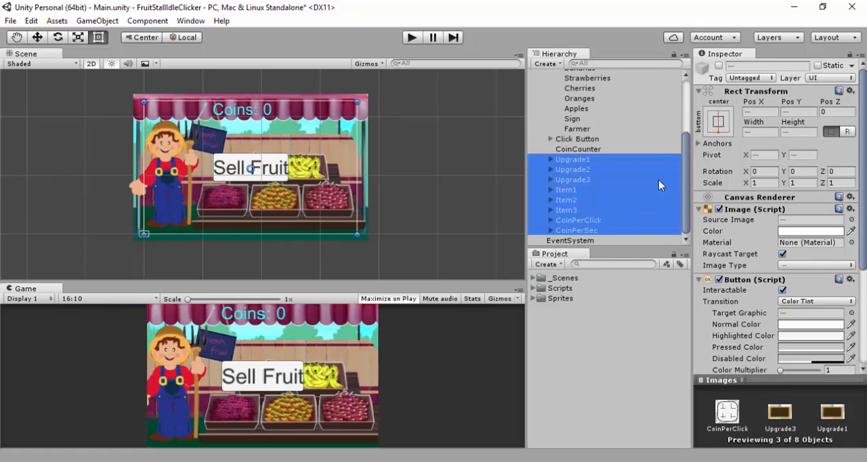
{"action": "left_click", "coordinate": [719, 65]}
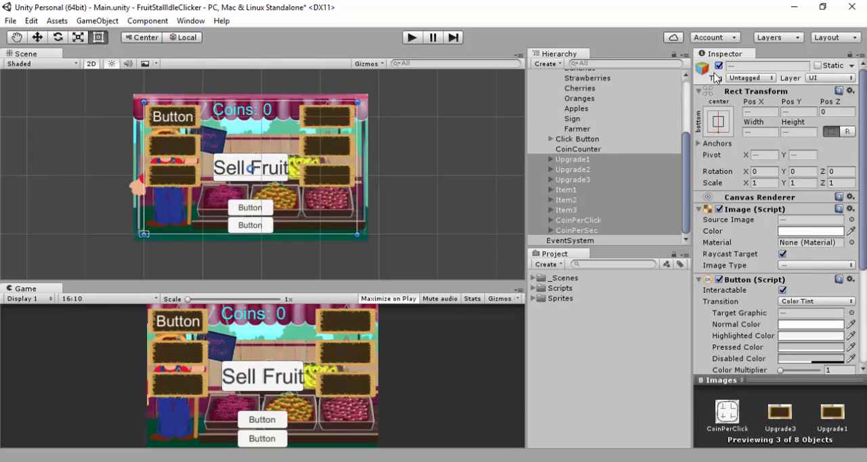
Make the CoinPerClick and CoinPerSec buttons non-interactable
{"action": "left_click", "coordinate": [593, 221]}
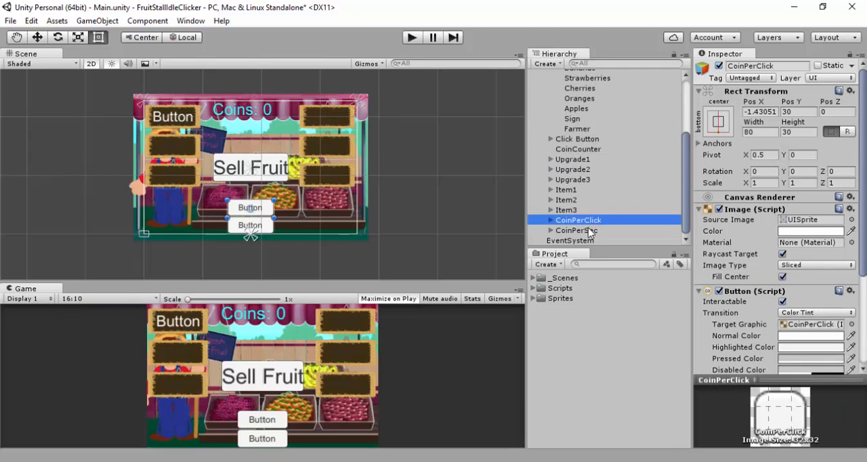
{"action": "left_click", "coordinate": [587, 231], "text": "ctrl"}
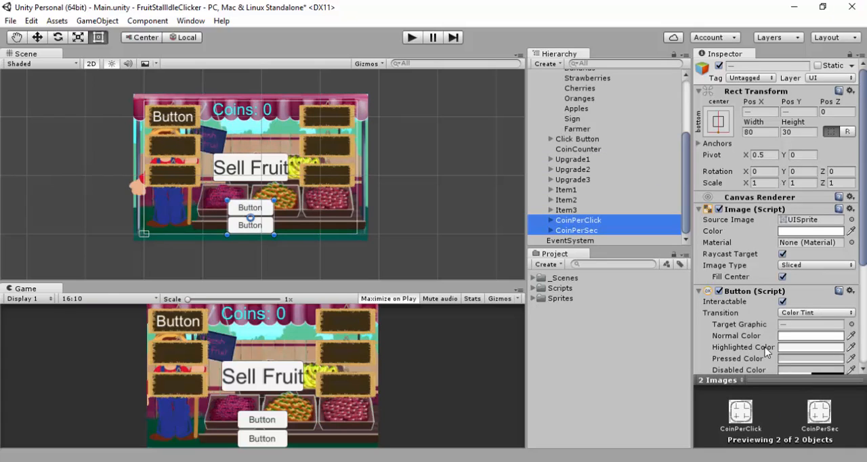
{"action": "left_click", "coordinate": [783, 302]}
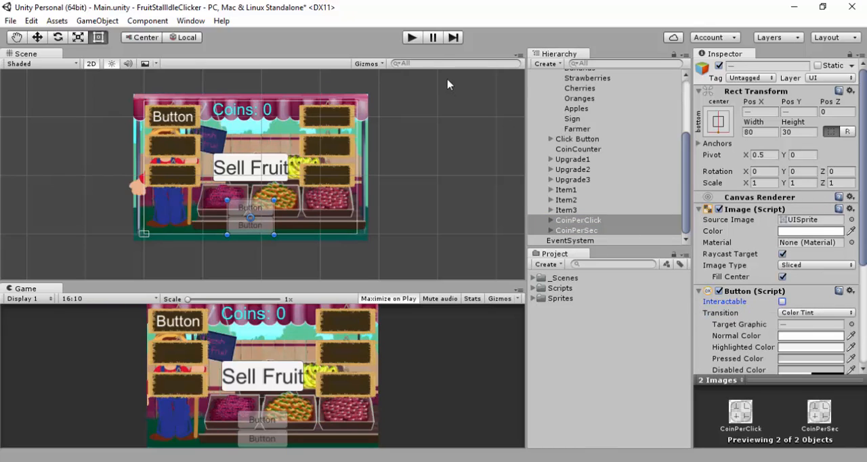
Run the game and sell fruit once to test the click button
{"action": "left_click", "coordinate": [410, 37]}
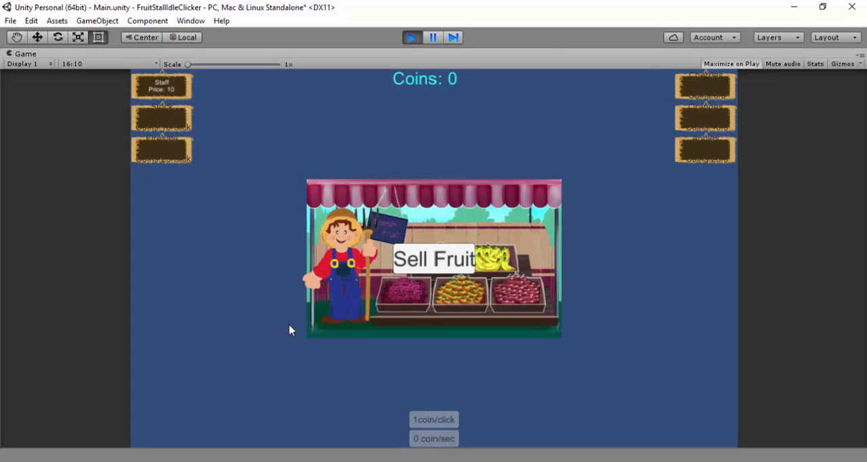
{"action": "left_click", "coordinate": [447, 266]}
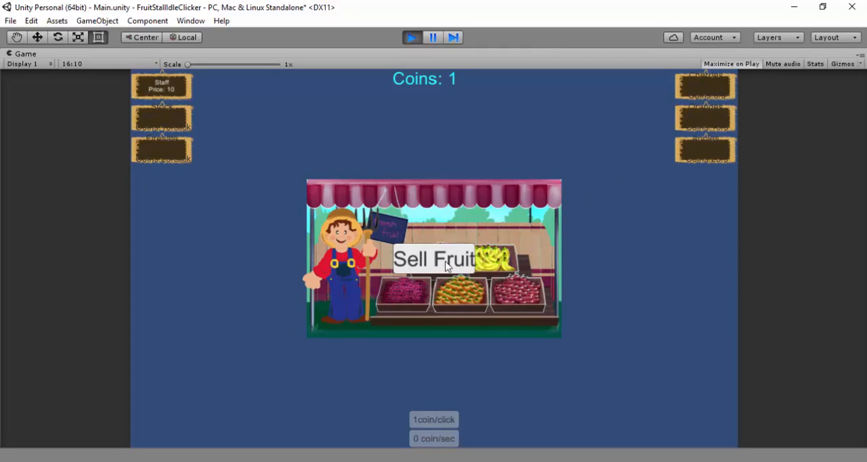
Sell fruit repeatedly in the running game to earn enough coins, and buy the Staff upgrade once
{"action": "left_click", "coordinate": [447, 265]}
{"action": "left_click", "coordinate": [447, 265]}
{"action": "left_click", "coordinate": [447, 265]}
{"action": "left_click", "coordinate": [447, 265]}
{"action": "left_click", "coordinate": [447, 265]}
{"action": "left_click", "coordinate": [447, 265]}
{"action": "left_click", "coordinate": [447, 266]}
{"action": "left_click", "coordinate": [447, 265]}
{"action": "left_click", "coordinate": [447, 265]}
{"action": "left_click", "coordinate": [447, 266]}
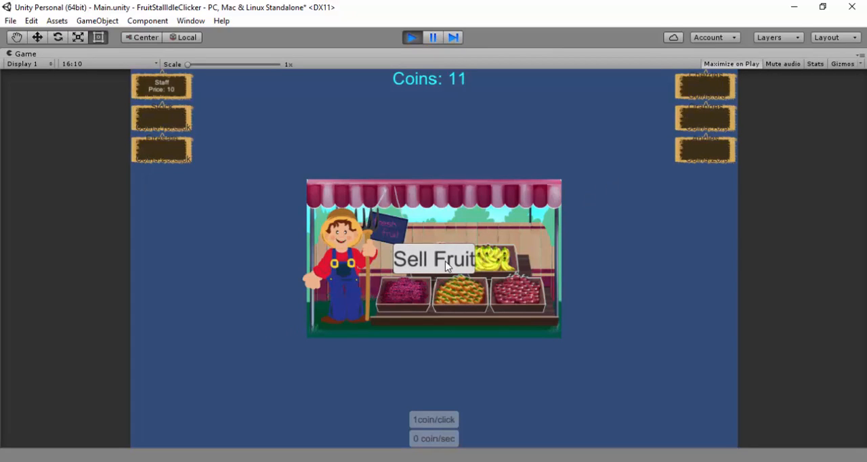
{"action": "left_click", "coordinate": [174, 88]}
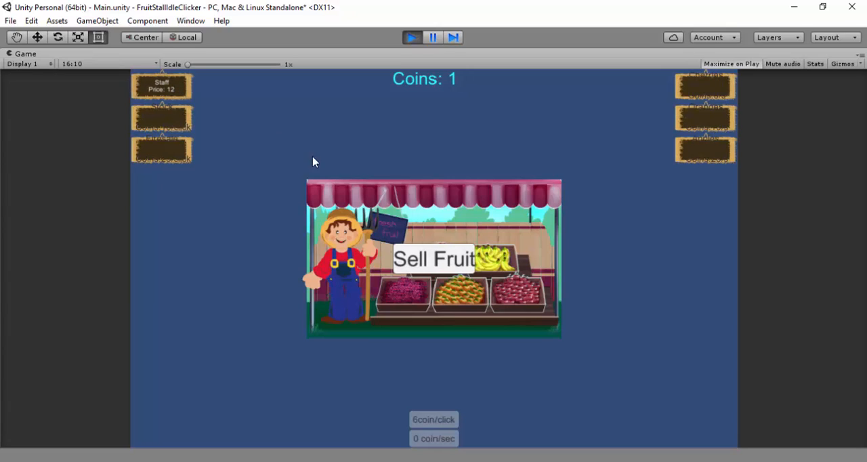
Test passive income by selling more fruit and buying the first coins-per-second item, sell fruit again, and stop the game
{"action": "left_click", "coordinate": [440, 266]}
{"action": "left_click", "coordinate": [441, 265]}
{"action": "left_click", "coordinate": [440, 265]}
{"action": "left_click", "coordinate": [440, 265]}
{"action": "left_click", "coordinate": [440, 266]}
{"action": "left_click", "coordinate": [440, 265]}
{"action": "left_click", "coordinate": [440, 265]}
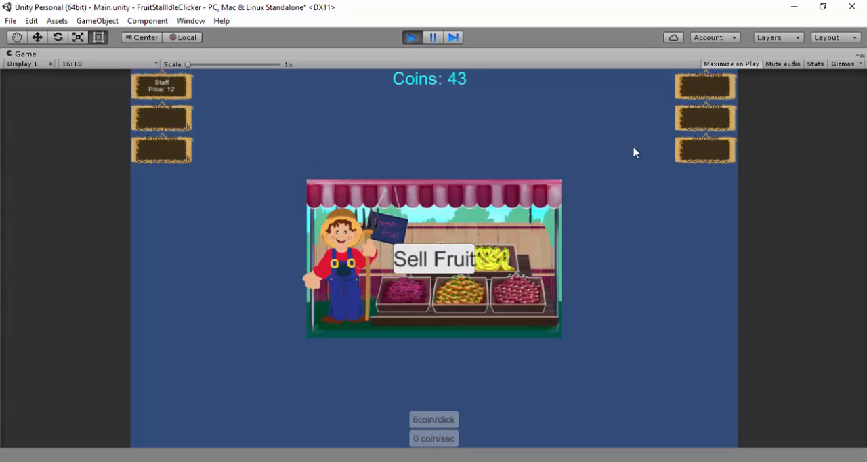
{"action": "left_click", "coordinate": [705, 87]}
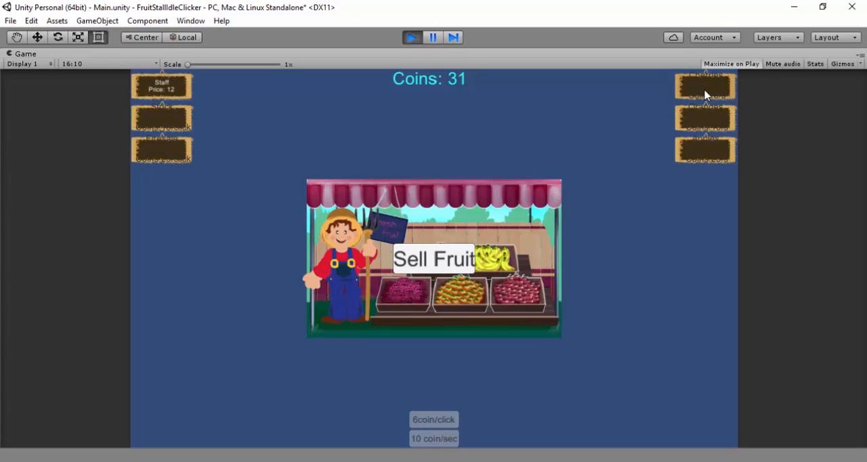
{"action": "left_click", "coordinate": [452, 263]}
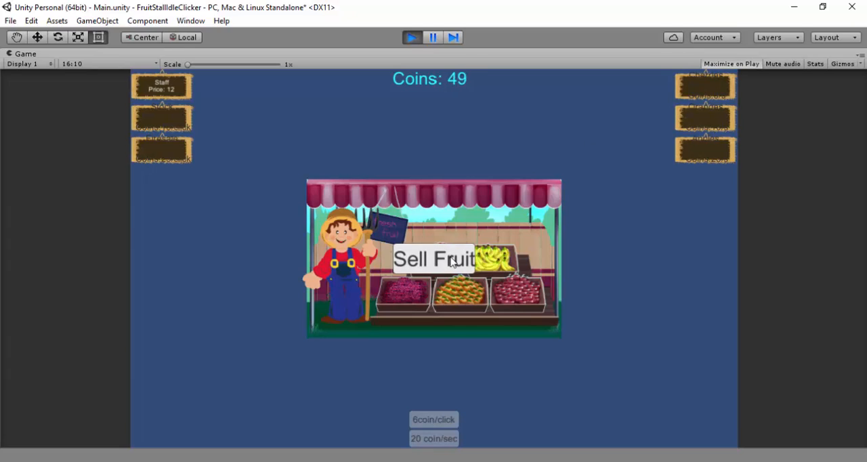
{"action": "left_click", "coordinate": [452, 263]}
{"action": "left_click", "coordinate": [452, 262]}
{"action": "left_click", "coordinate": [452, 263]}
{"action": "left_click", "coordinate": [451, 263]}
{"action": "left_click", "coordinate": [452, 263]}
{"action": "left_click", "coordinate": [452, 263]}
{"action": "left_click", "coordinate": [452, 263]}
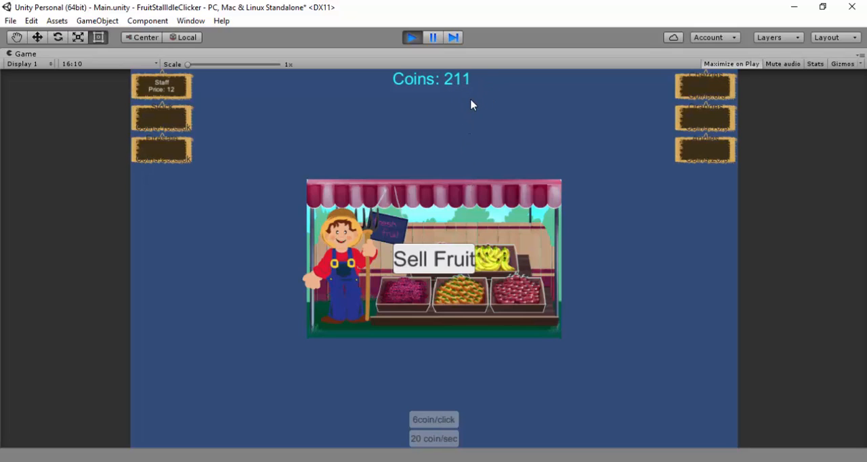
{"action": "left_click", "coordinate": [412, 38]}
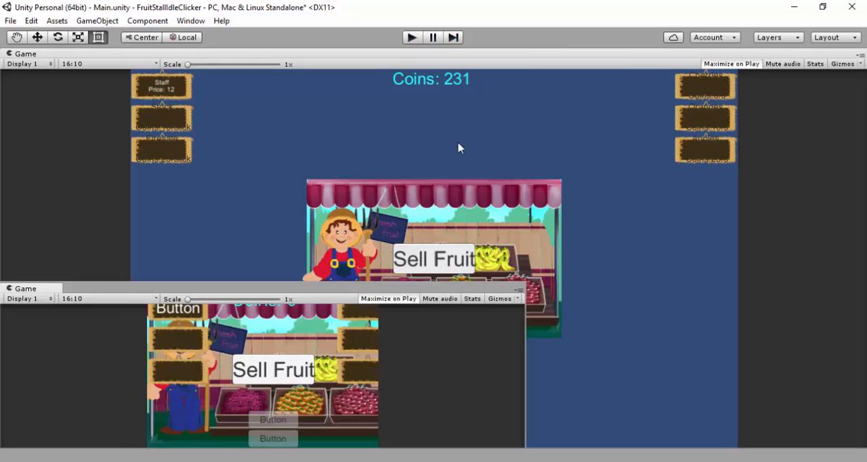
Inspect the Item1 to Item3 buttons and the CoinCounter text, and run the game briefly
{"action": "left_click", "coordinate": [589, 210]}
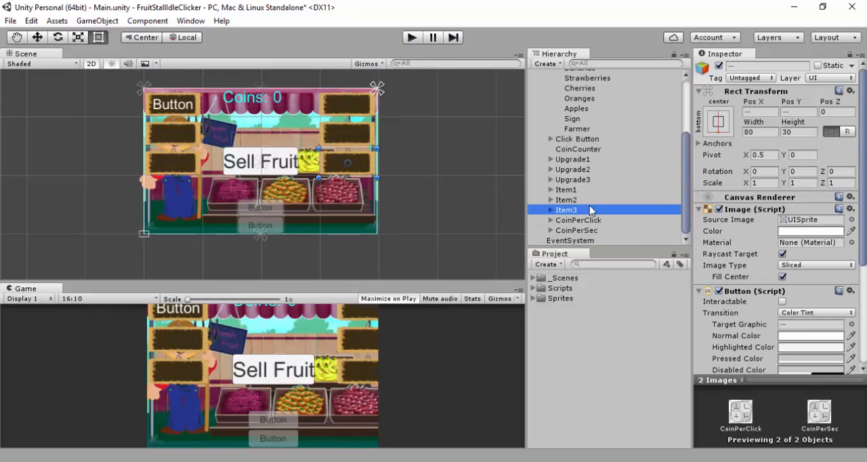
{"action": "left_click", "coordinate": [585, 190]}
{"action": "key", "text": "Down"}
{"action": "key", "text": "Down"}
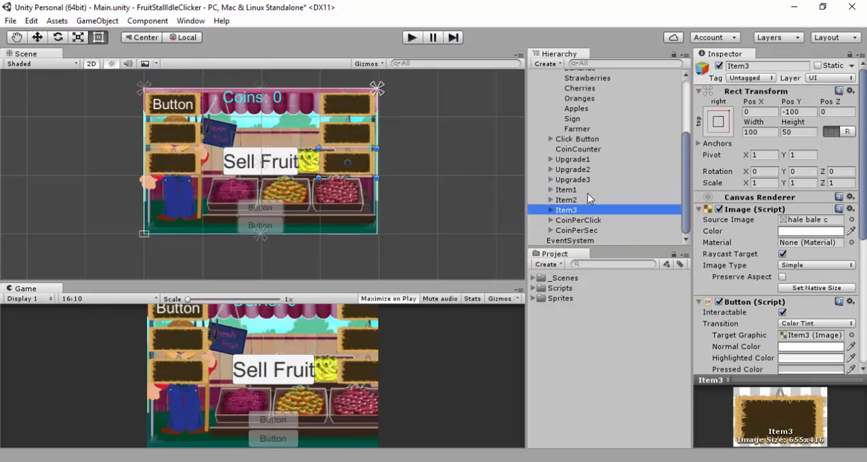
{"action": "left_click", "coordinate": [588, 193]}
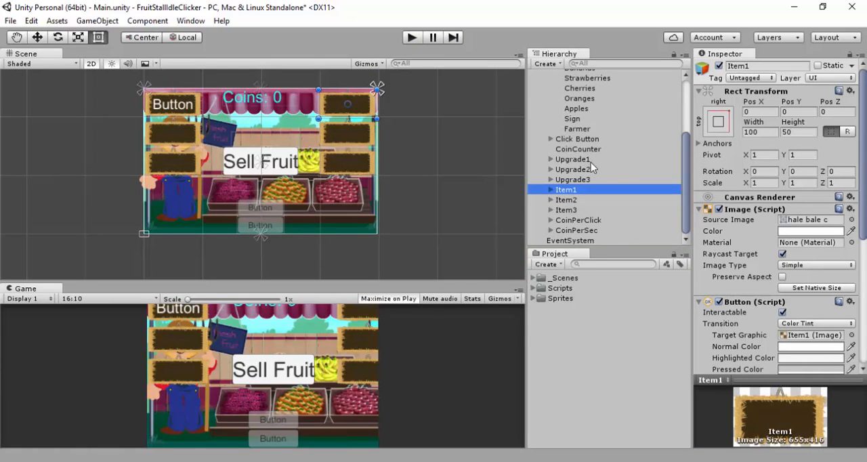
{"action": "left_click", "coordinate": [278, 101]}
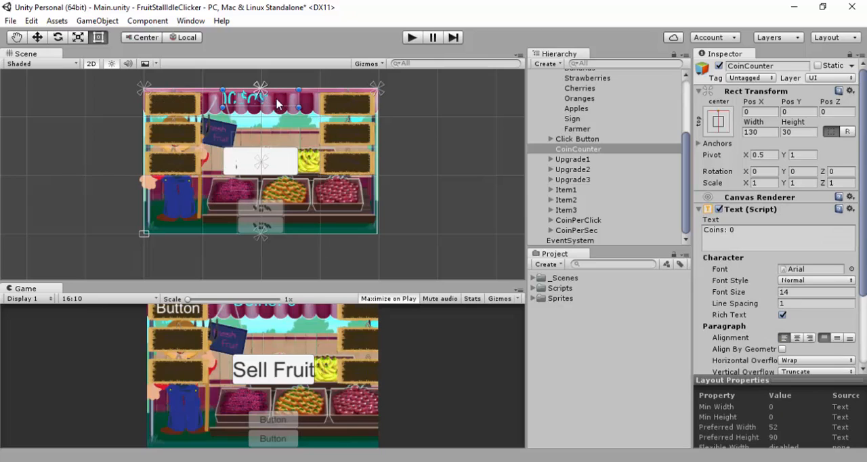
{"action": "left_click", "coordinate": [474, 148]}
{"action": "left_click", "coordinate": [269, 103]}
{"action": "left_click", "coordinate": [413, 38]}
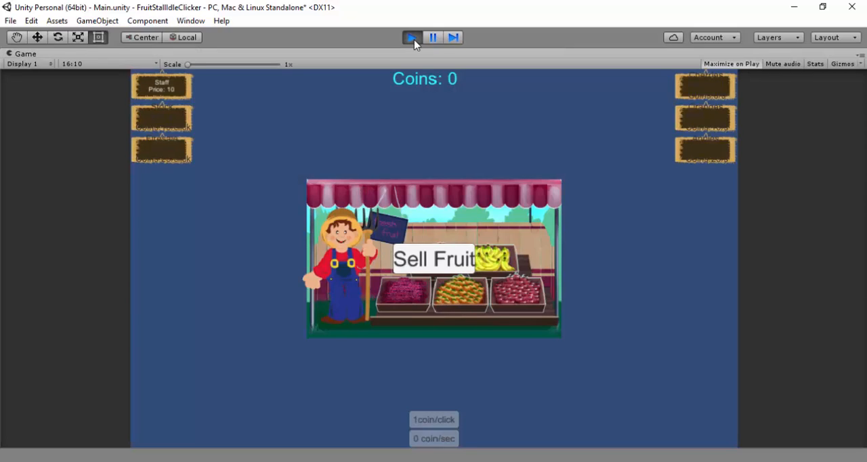
{"action": "left_click", "coordinate": [413, 38]}
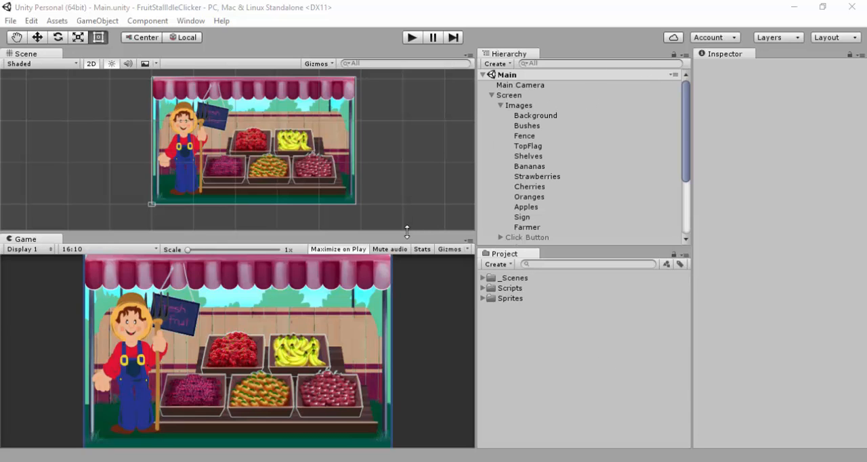
Enlarge the Game view and check the image settings of Background and Bushes, including Preserve Aspect, and the Images parent
{"action": "left_click_drag", "start_coordinate": [407, 231], "coordinate": [388, 212]}
{"action": "left_click", "coordinate": [543, 125]}
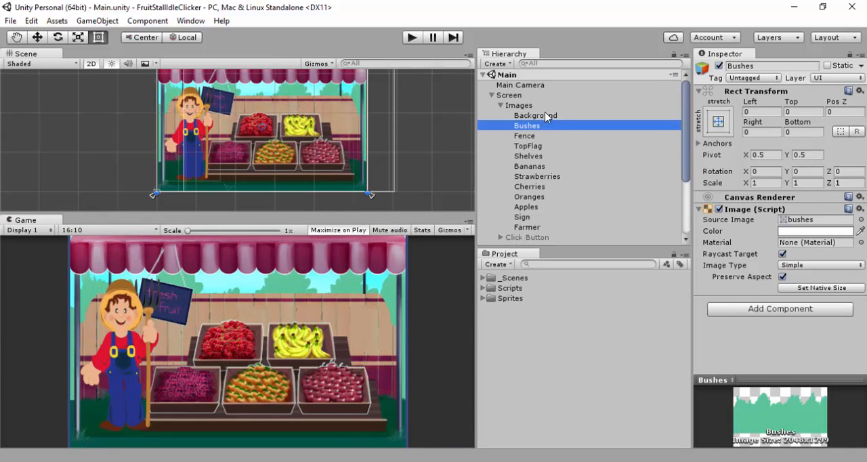
{"action": "left_click", "coordinate": [548, 115]}
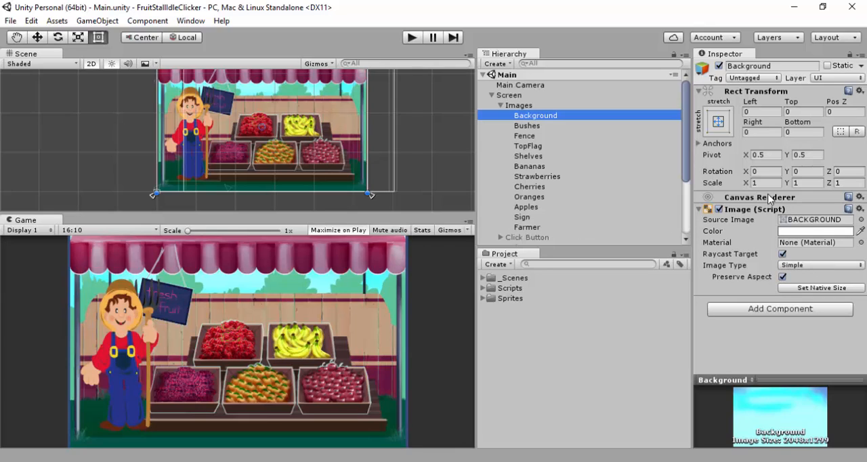
{"action": "left_click", "coordinate": [782, 276]}
{"action": "left_click", "coordinate": [532, 126]}
{"action": "left_click", "coordinate": [532, 135]}
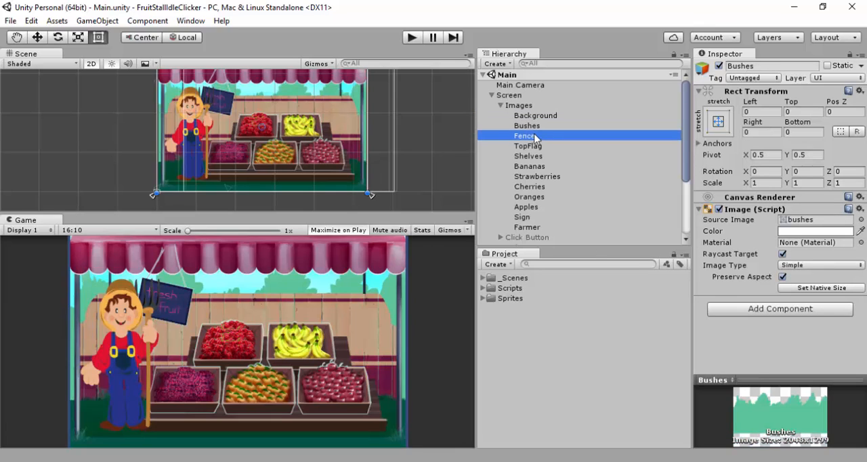
{"action": "left_click", "coordinate": [525, 107]}
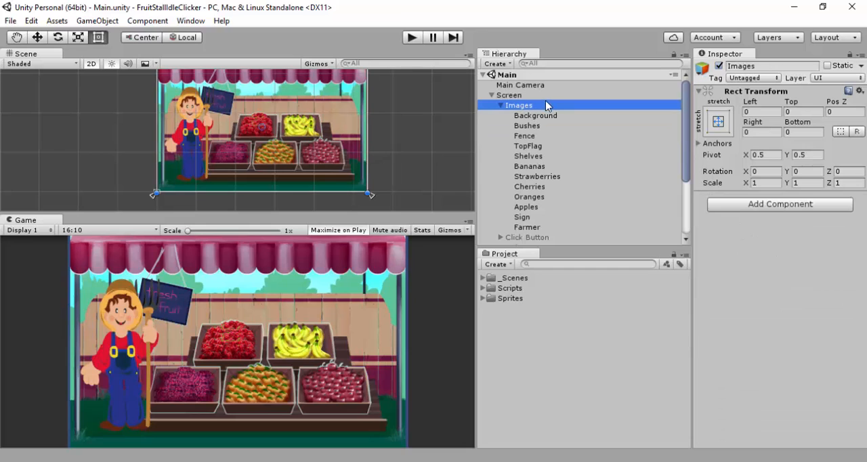
Deactivate all the images from Background through Farmer under the Images parent
{"action": "left_click", "coordinate": [548, 114]}
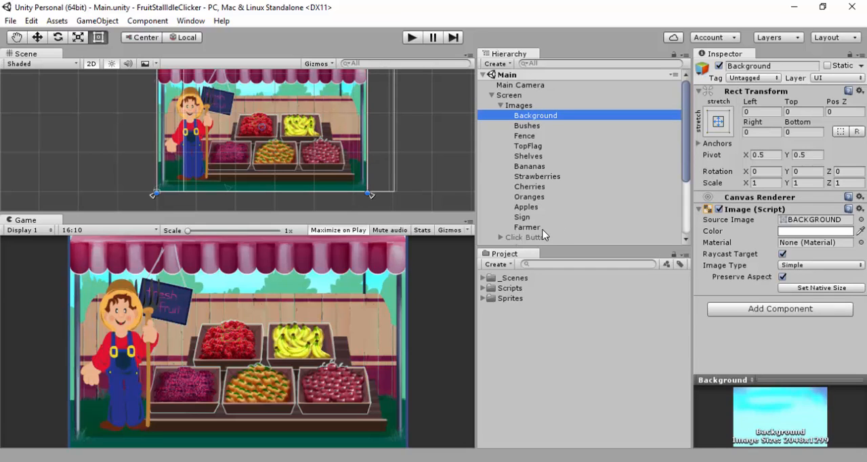
{"action": "left_click", "coordinate": [536, 228], "text": "shift"}
{"action": "left_click", "coordinate": [720, 65]}
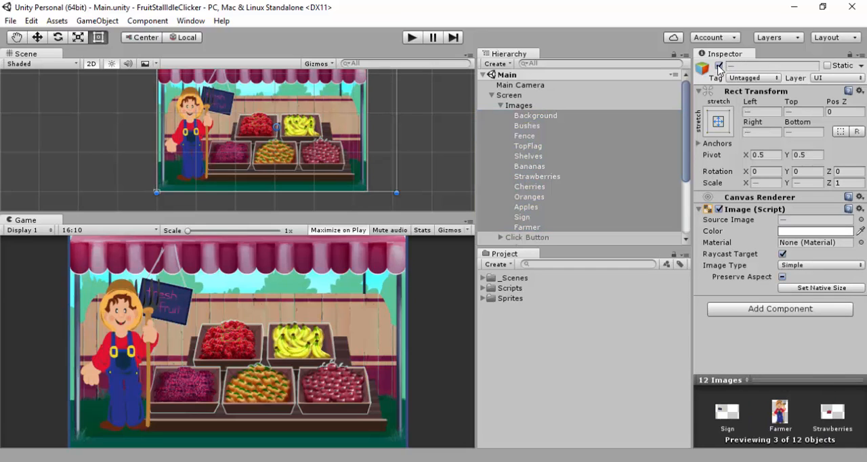
Examine the Images parent's rectangle in the scene and its stretch anchor preset
{"action": "left_click", "coordinate": [519, 106]}
{"action": "key", "text": "q"}
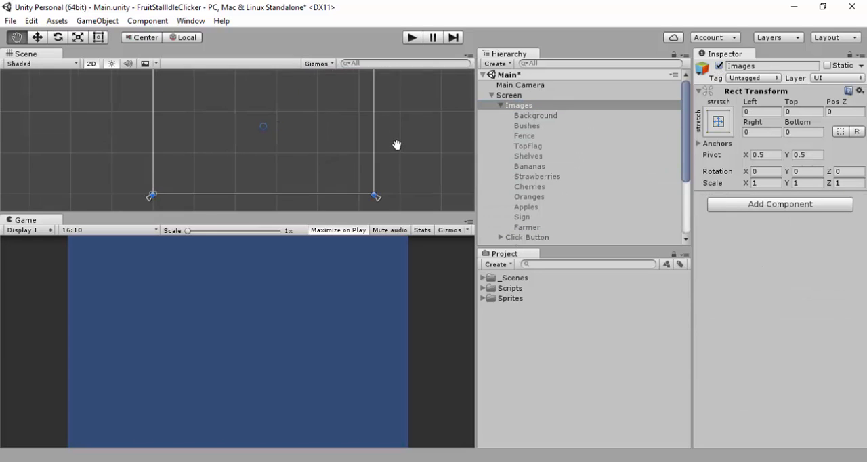
{"action": "mouse_move", "coordinate": [397, 145]}
{"action": "middle_mouse_down"}
{"action": "mouse_move", "coordinate": [395, 160]}
{"action": "mouse_move", "coordinate": [395, 129]}
{"action": "mouse_move", "coordinate": [397, 141]}
{"action": "middle_mouse_up"}
{"action": "scroll", "coordinate": [398, 151], "scroll_direction": "down", "scroll_amount": 4}
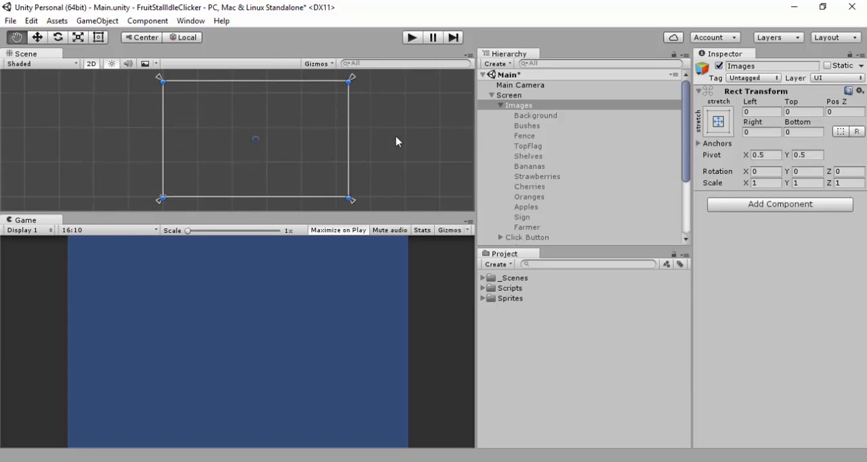
{"action": "scroll", "coordinate": [397, 141], "scroll_direction": "down", "scroll_amount": 1}
{"action": "key", "text": "t"}
{"action": "left_click", "coordinate": [717, 120]}
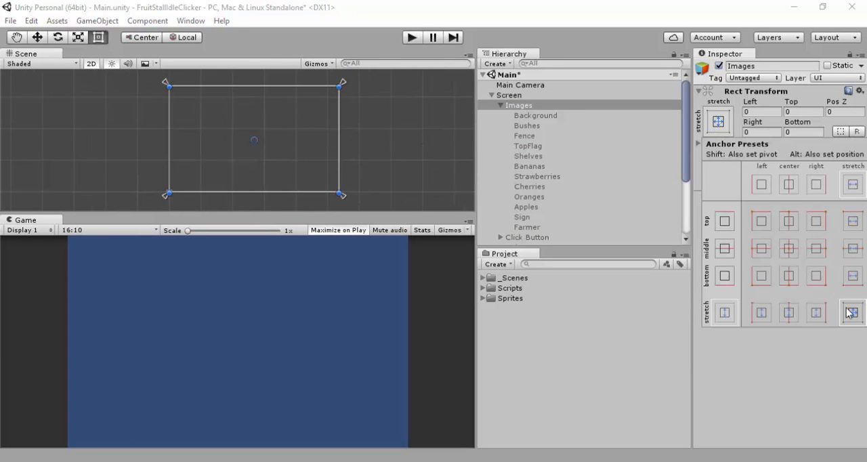
{"action": "left_click", "coordinate": [530, 113]}
Reactivate all the images from Background through Farmer
{"action": "left_click", "coordinate": [535, 116]}
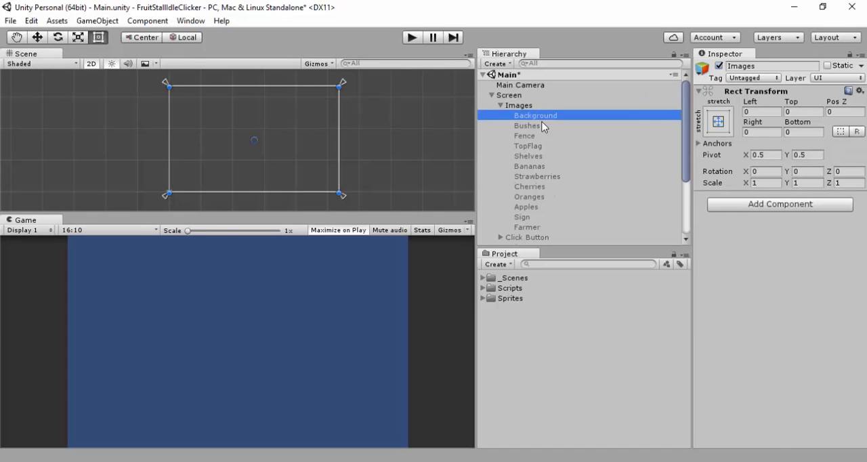
{"action": "left_click", "coordinate": [534, 227], "text": "shift"}
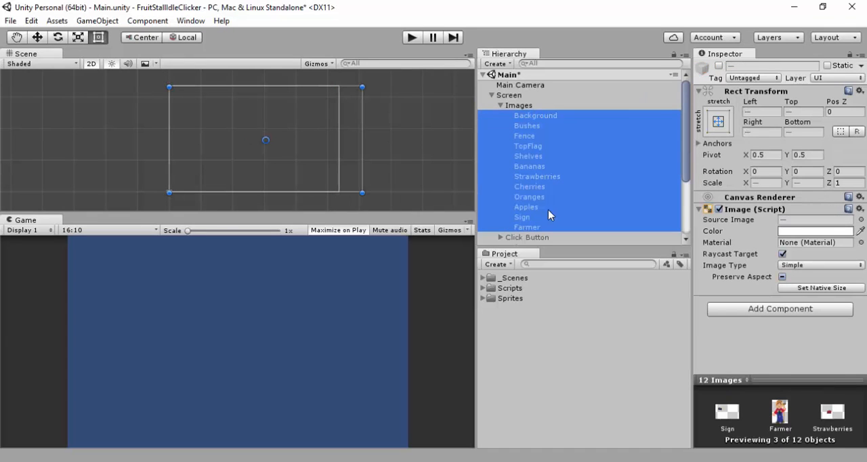
{"action": "left_click", "coordinate": [718, 66]}
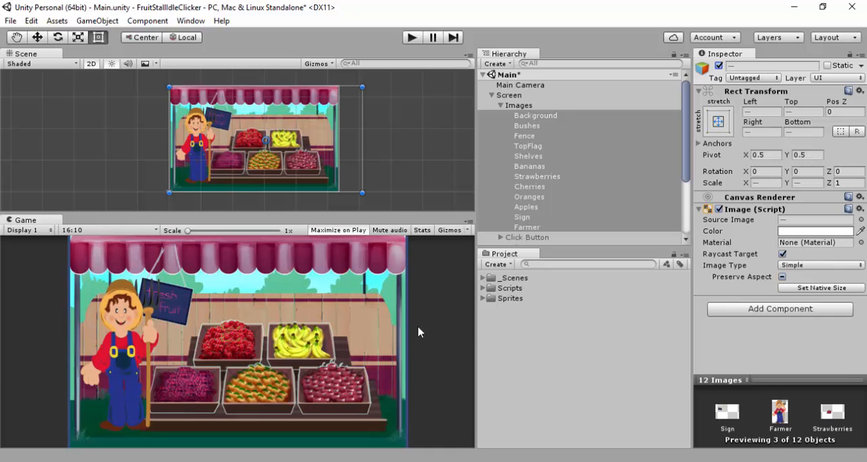
Set the Main Camera's background colour to black, and run the game briefly to check how the scene looks
{"action": "left_click", "coordinate": [504, 84]}
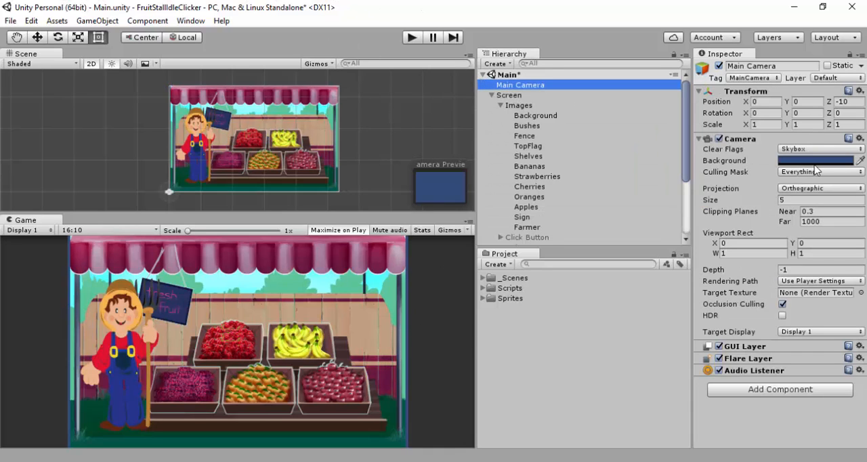
{"action": "left_click", "coordinate": [823, 161]}
{"action": "left_click", "coordinate": [434, 158]}
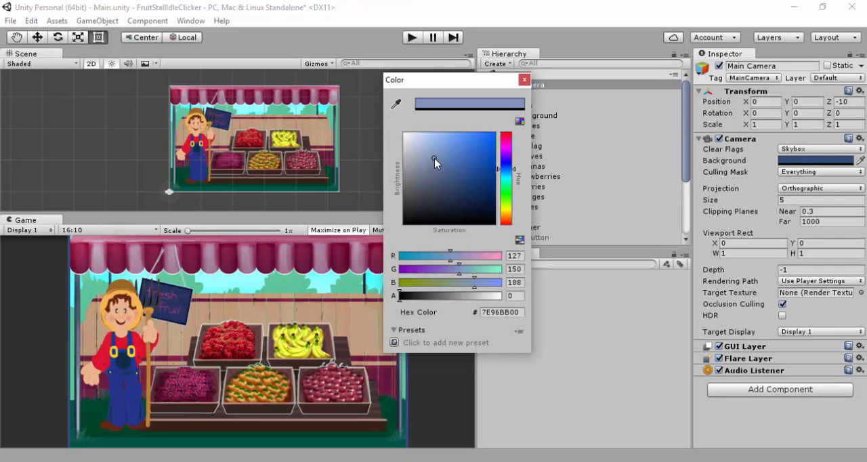
{"action": "left_click_drag", "start_coordinate": [434, 158], "coordinate": [426, 139]}
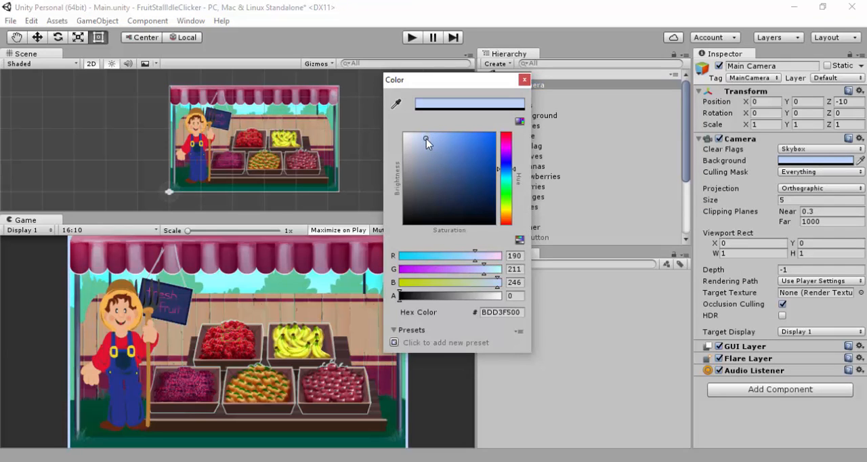
{"action": "left_click", "coordinate": [398, 105]}
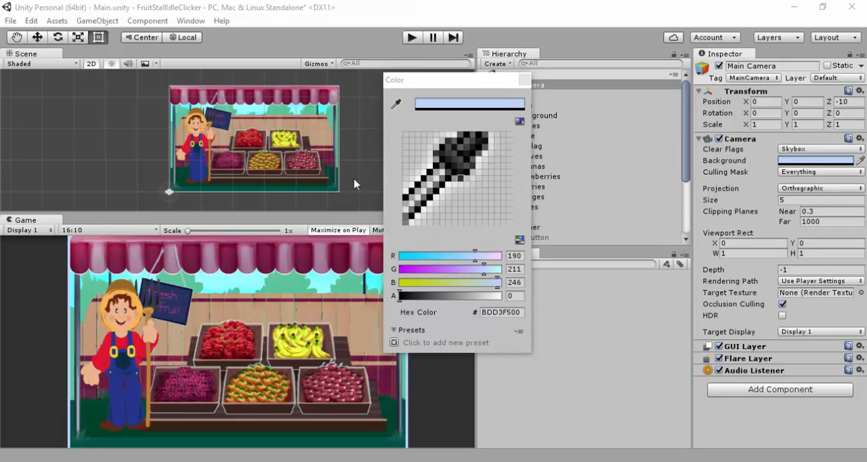
{"action": "left_click", "coordinate": [322, 282]}
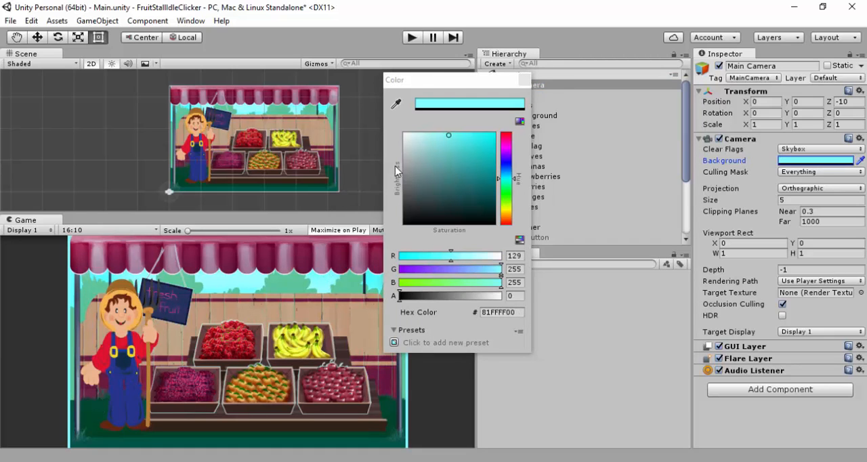
{"action": "left_click_drag", "start_coordinate": [403, 187], "coordinate": [405, 229]}
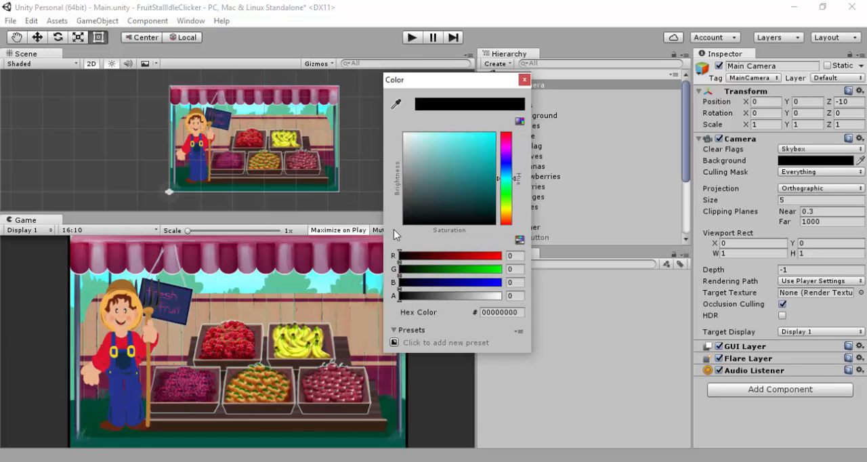
{"action": "left_click", "coordinate": [524, 80]}
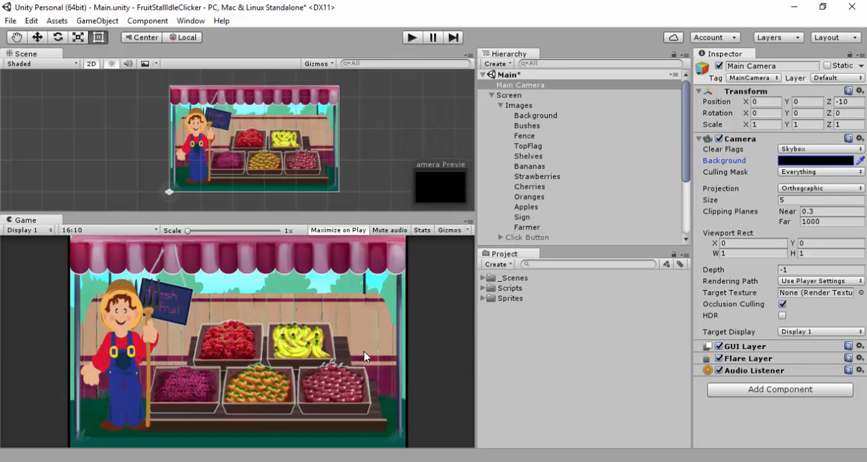
{"action": "left_click", "coordinate": [412, 37]}
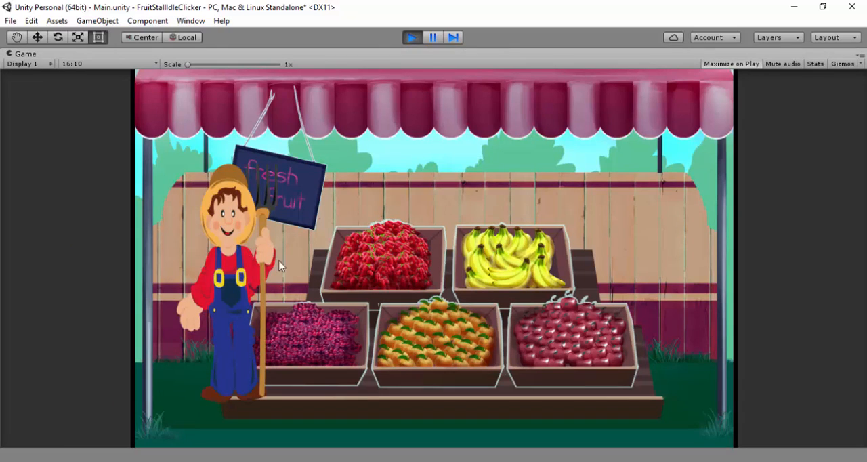
{"action": "left_click", "coordinate": [413, 38]}
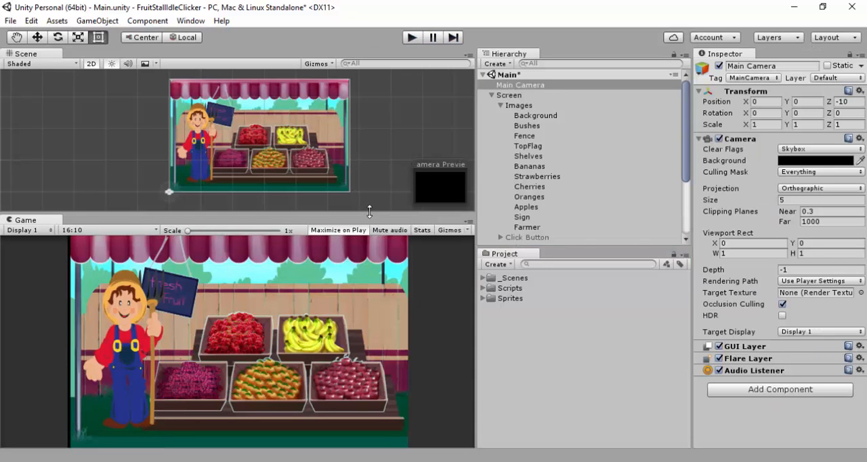
Turn on Preserve Aspect for the Farmer image
{"action": "left_click_drag", "start_coordinate": [369, 212], "coordinate": [383, 146]}
{"action": "left_click", "coordinate": [532, 228]}
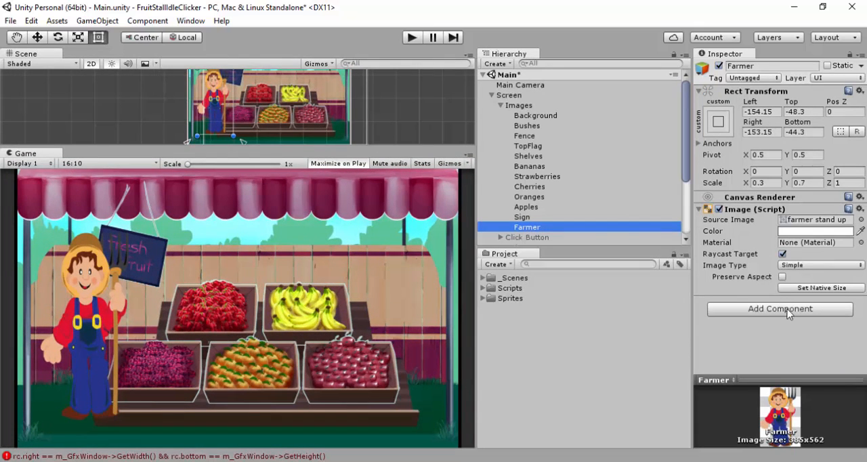
{"action": "left_click", "coordinate": [783, 277]}
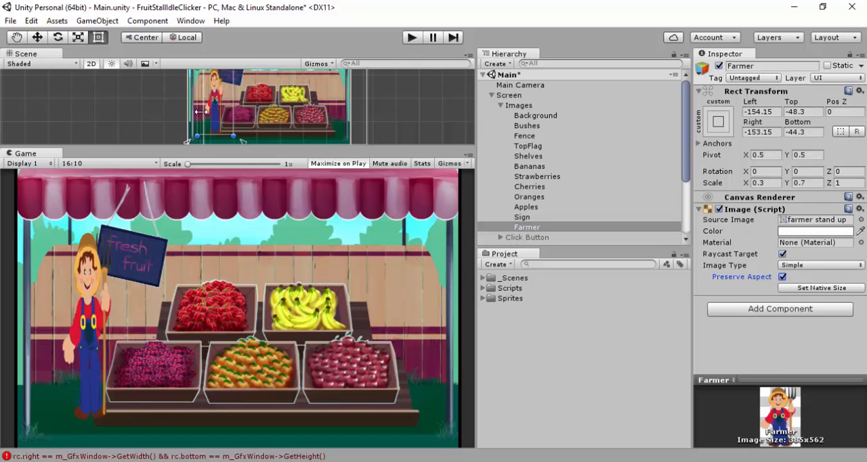
Set the Farmer's X scale to 0.5 and reposition the figure beside the Fresh Fruit sign
{"action": "scroll", "coordinate": [233, 120], "scroll_direction": "up", "scroll_amount": 4}
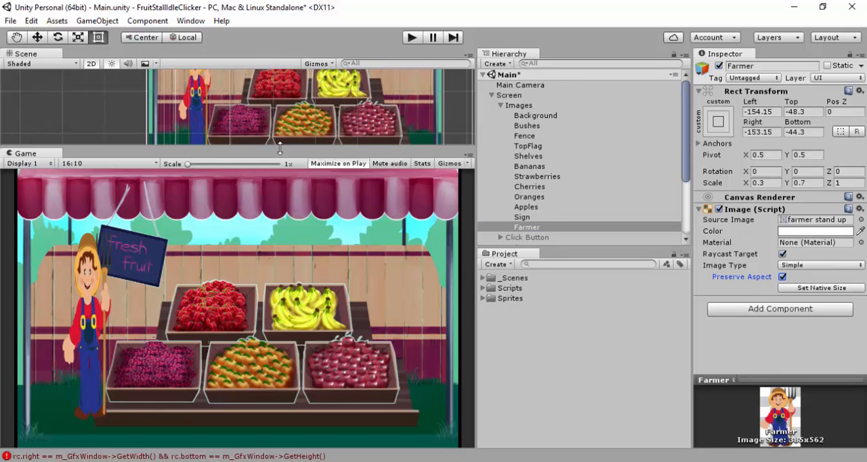
{"action": "left_click_drag", "start_coordinate": [280, 148], "coordinate": [280, 282]}
{"action": "middle_click_drag", "start_coordinate": [234, 208], "coordinate": [344, 162]}
{"action": "scroll", "coordinate": [292, 164], "scroll_direction": "up", "scroll_amount": 1}
{"action": "left_click_drag", "start_coordinate": [236, 162], "coordinate": [224, 158]}
{"action": "mouse_move", "coordinate": [274, 102]}
{"action": "left_mouse_down"}
{"action": "mouse_move", "coordinate": [314, 87]}
{"action": "mouse_move", "coordinate": [283, 106]}
{"action": "left_mouse_up"}
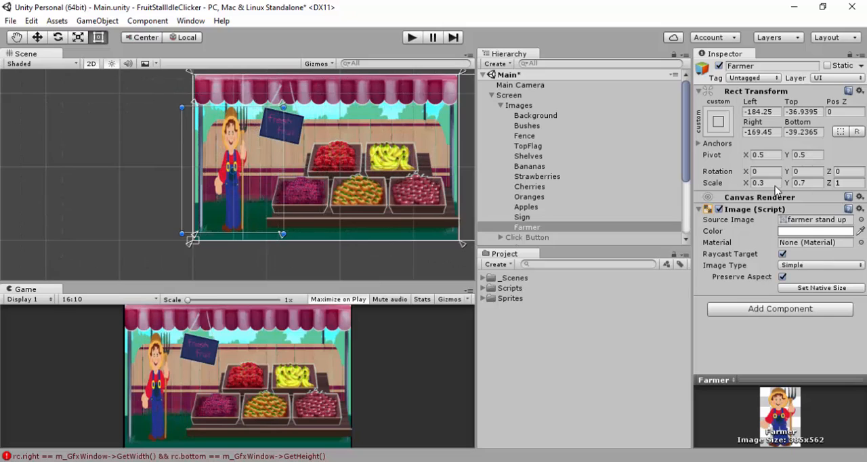
{"action": "key", "text": "ctrl+z"}
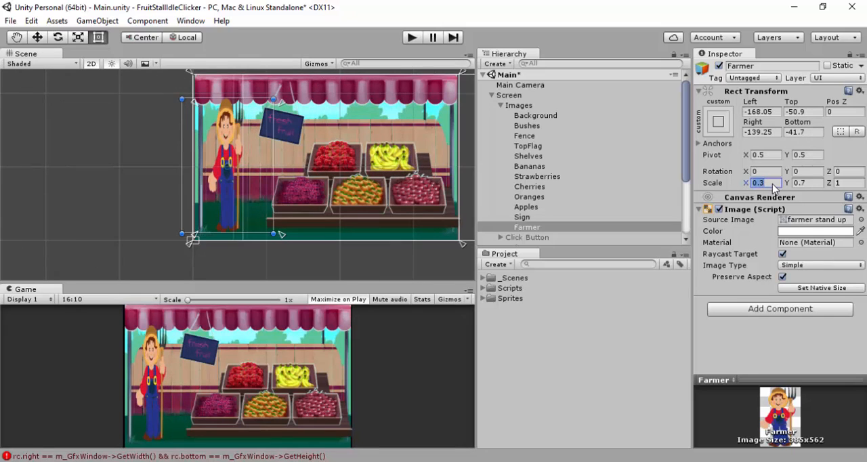
{"action": "type", "text": ".5"}
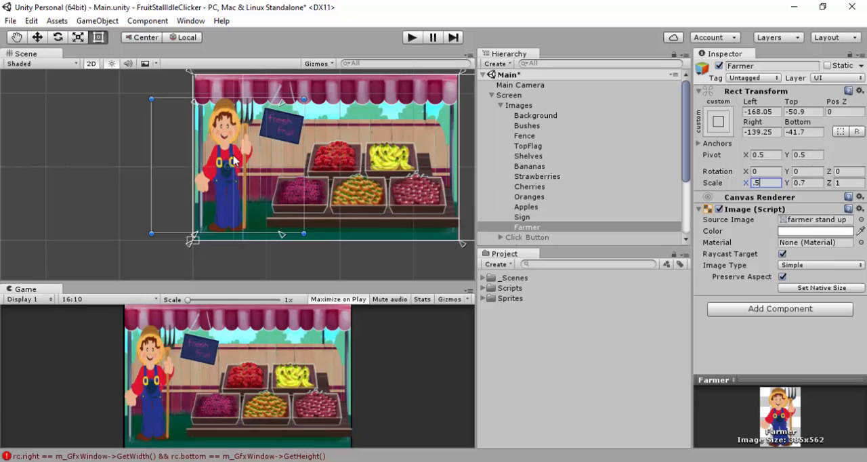
{"action": "left_click_drag", "start_coordinate": [229, 154], "coordinate": [242, 157]}
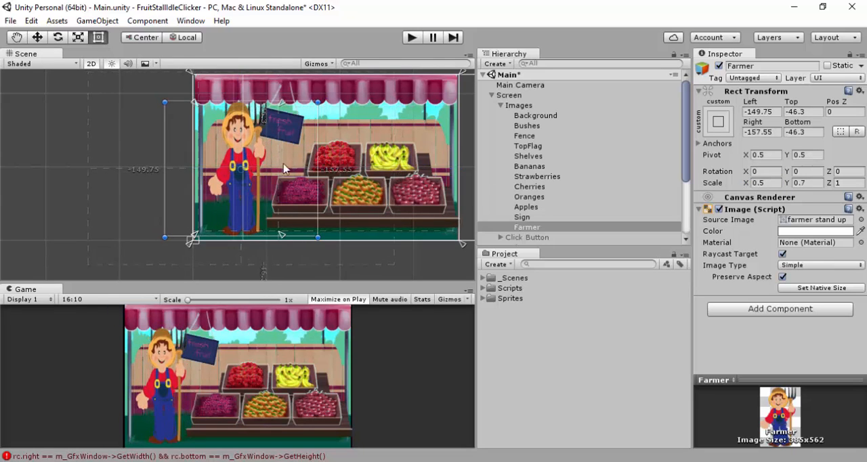
Tighten the Farmer's rectangle around the figure and place it just inside the stall's left post
{"action": "left_click_drag", "start_coordinate": [281, 237], "coordinate": [318, 240]}
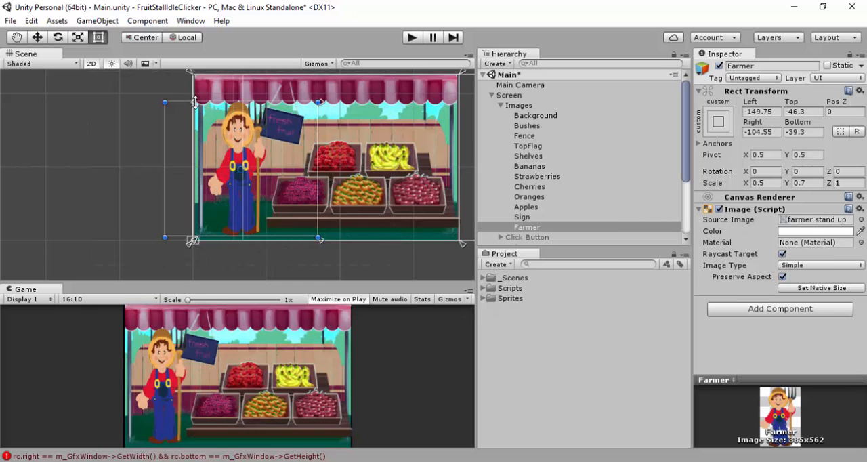
{"action": "mouse_move", "coordinate": [194, 102]}
{"action": "left_mouse_down"}
{"action": "mouse_move", "coordinate": [184, 103]}
{"action": "mouse_move", "coordinate": [194, 104]}
{"action": "left_mouse_up"}
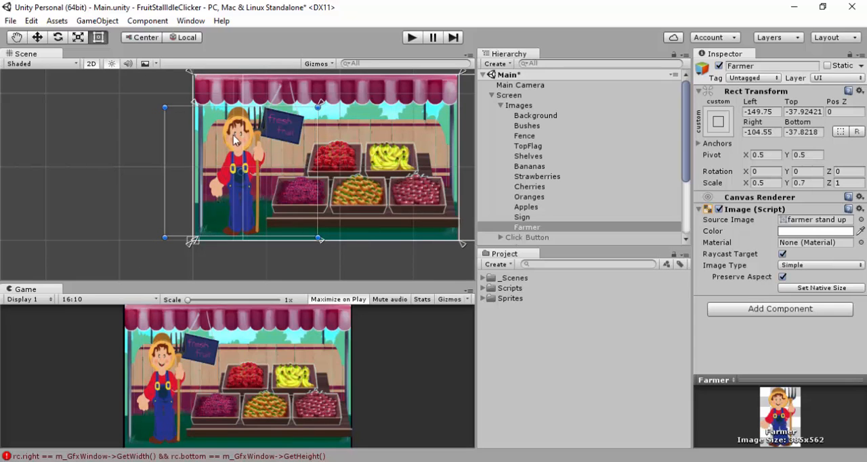
{"action": "left_click_drag", "start_coordinate": [233, 134], "coordinate": [266, 137]}
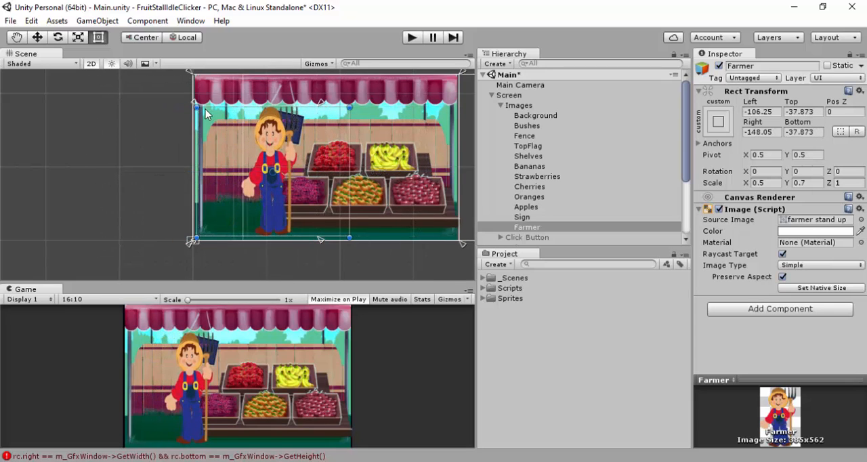
{"action": "left_click_drag", "start_coordinate": [196, 109], "coordinate": [277, 111]}
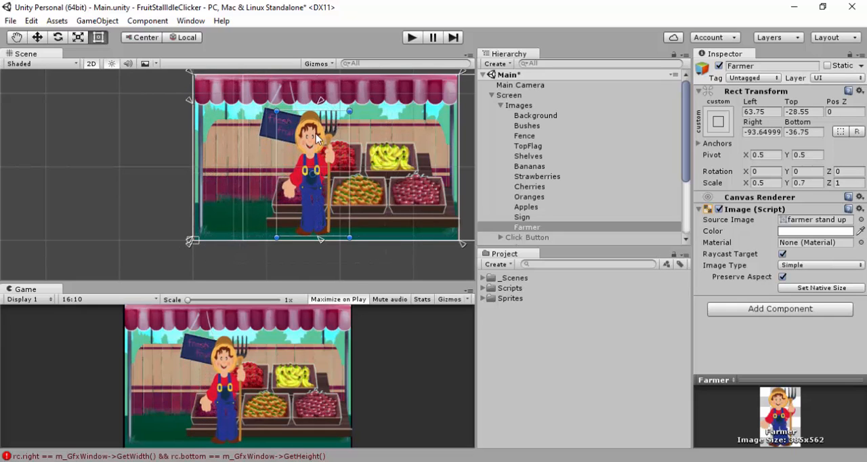
{"action": "left_click_drag", "start_coordinate": [311, 140], "coordinate": [228, 133]}
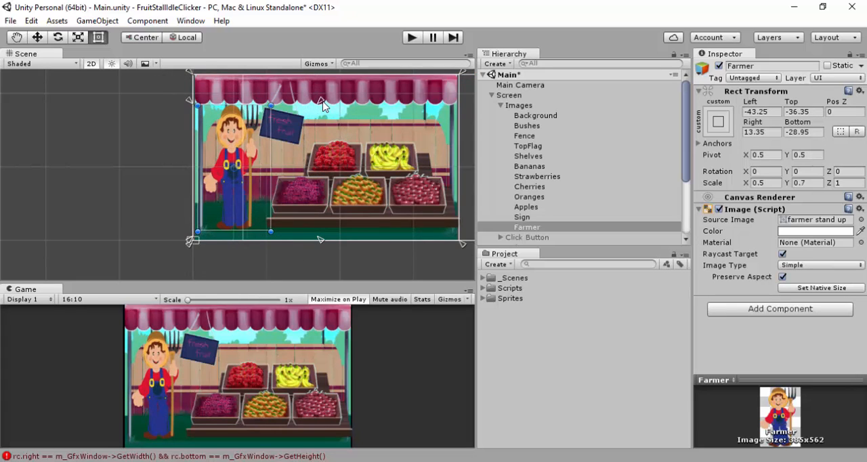
Move the Farmer's right-hand anchors onto its rectangle corners and resize the Game view to check how the farmer scales
{"action": "left_click_drag", "start_coordinate": [322, 102], "coordinate": [274, 106]}
{"action": "left_click_drag", "start_coordinate": [273, 237], "coordinate": [272, 233]}
{"action": "left_click_drag", "start_coordinate": [315, 283], "coordinate": [320, 86]}
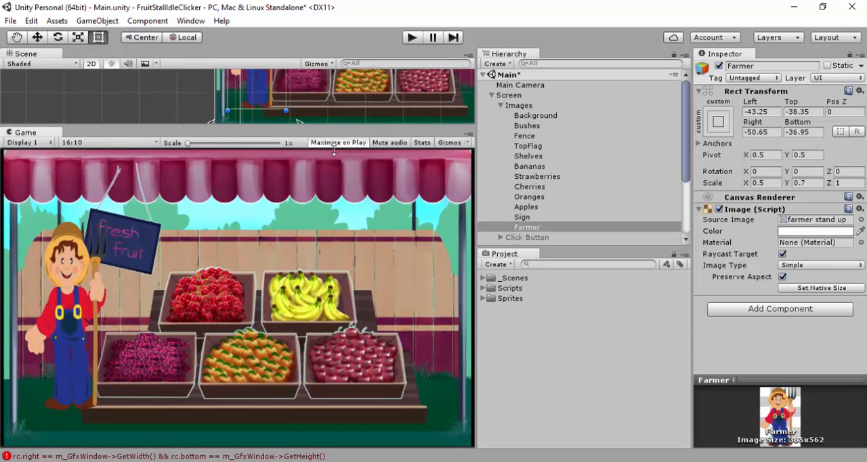
{"action": "mouse_move", "coordinate": [334, 152]}
{"action": "left_mouse_down"}
{"action": "mouse_move", "coordinate": [321, 252]}
{"action": "mouse_move", "coordinate": [323, 144]}
{"action": "left_mouse_up"}
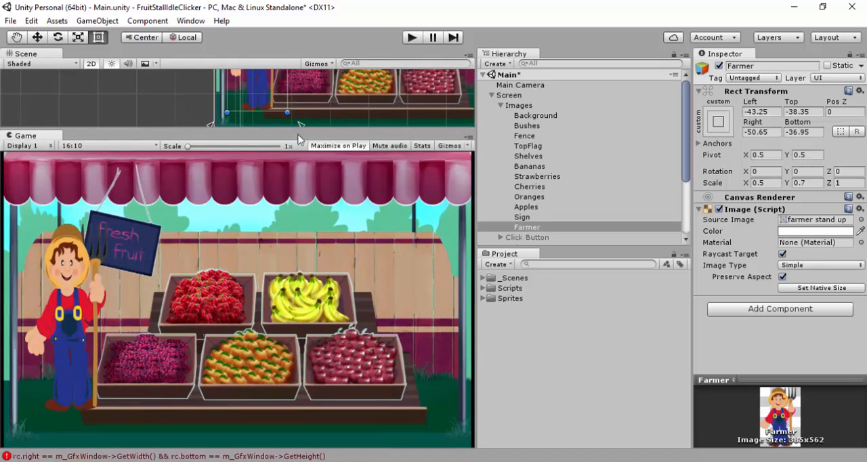
{"action": "left_click_drag", "start_coordinate": [309, 166], "coordinate": [299, 251]}
{"action": "middle_click_drag", "start_coordinate": [324, 147], "coordinate": [223, 193]}
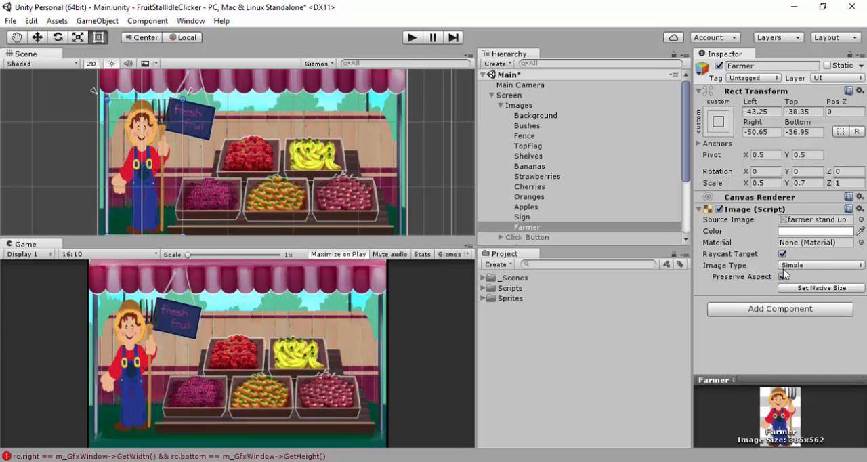
Turn off Preserve Aspect for the TopFlag image and resize the Game view to see how the awning scales
{"action": "left_click", "coordinate": [531, 146]}
{"action": "left_click", "coordinate": [784, 279]}
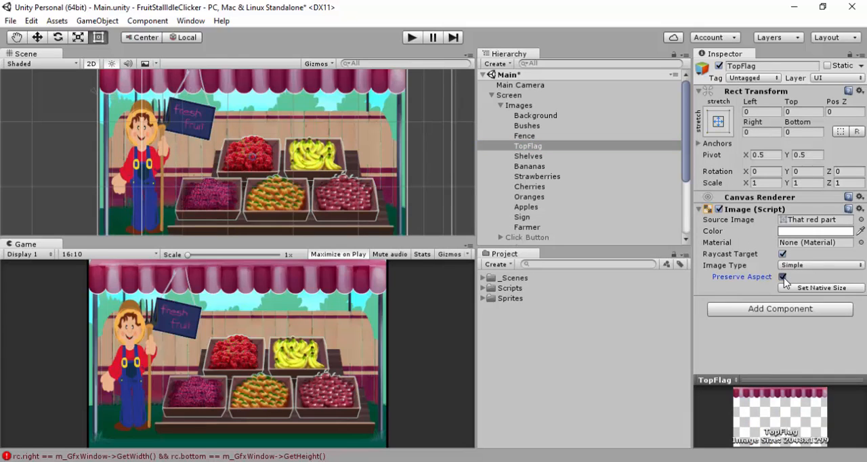
{"action": "left_click", "coordinate": [783, 277]}
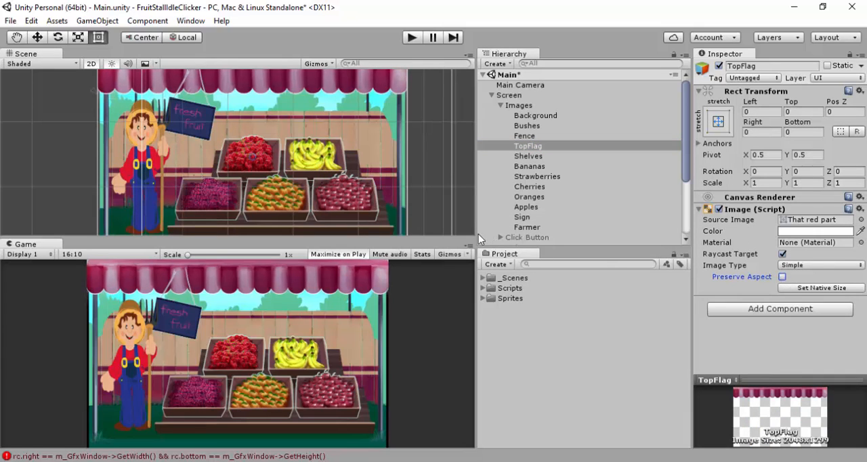
{"action": "left_click_drag", "start_coordinate": [449, 233], "coordinate": [455, 295]}
{"action": "left_click_drag", "start_coordinate": [450, 302], "coordinate": [462, 253]}
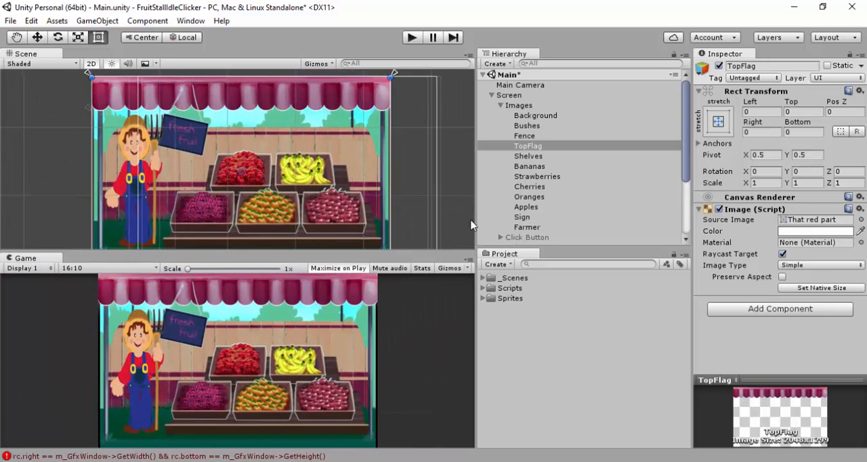
Turn off Preserve Aspect for the Shelves image and resize the Game view to compare its scaling
{"action": "left_click", "coordinate": [528, 156]}
{"action": "left_click", "coordinate": [782, 277]}
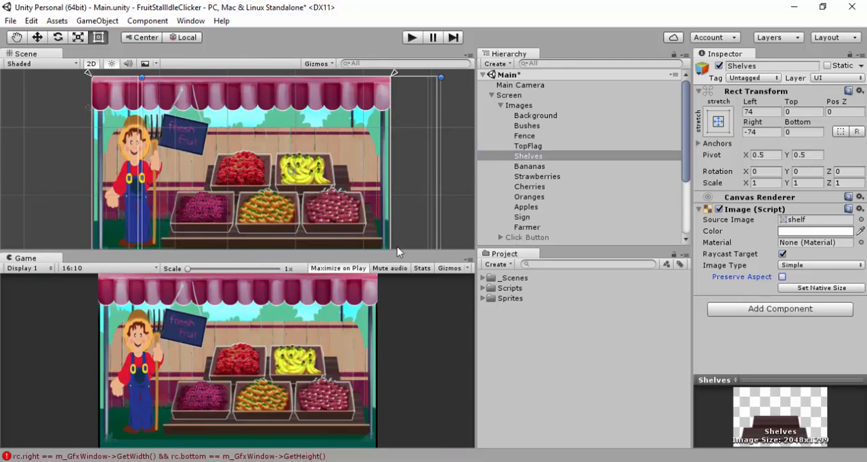
{"action": "left_click", "coordinate": [783, 277]}
{"action": "left_click_drag", "start_coordinate": [444, 252], "coordinate": [432, 203]}
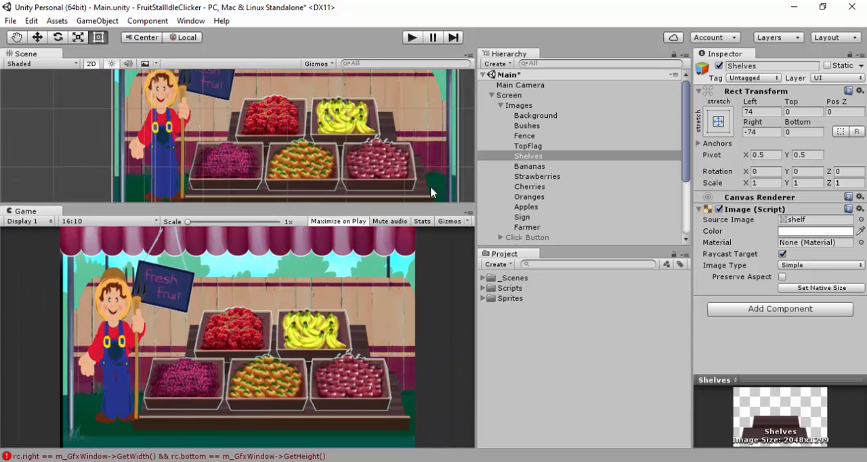
Turn Preserve Aspect back on for the Shelves and TopFlag images
{"action": "left_click", "coordinate": [783, 277]}
{"action": "left_click", "coordinate": [525, 147]}
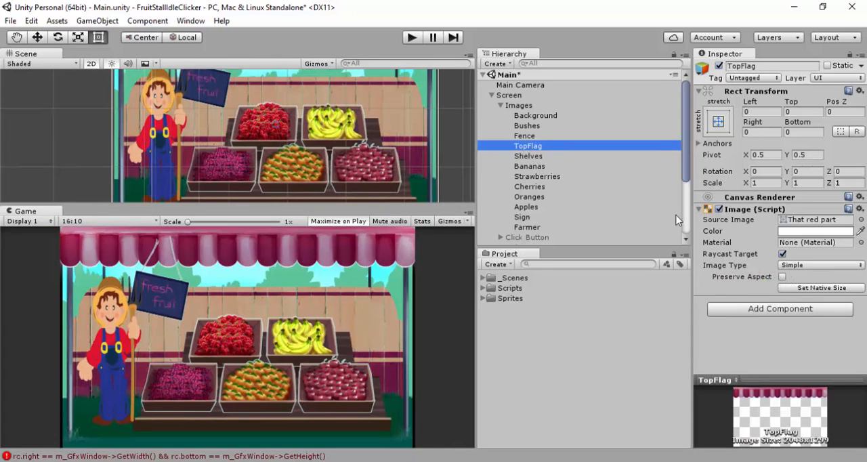
{"action": "left_click", "coordinate": [782, 276]}
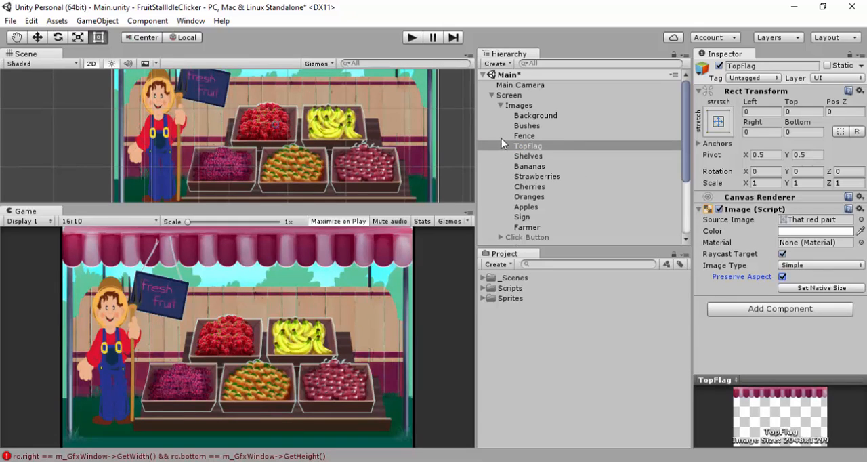
Examine the Bananas image settings and the Images parent's rectangle around the whole stall
{"action": "left_click", "coordinate": [517, 166]}
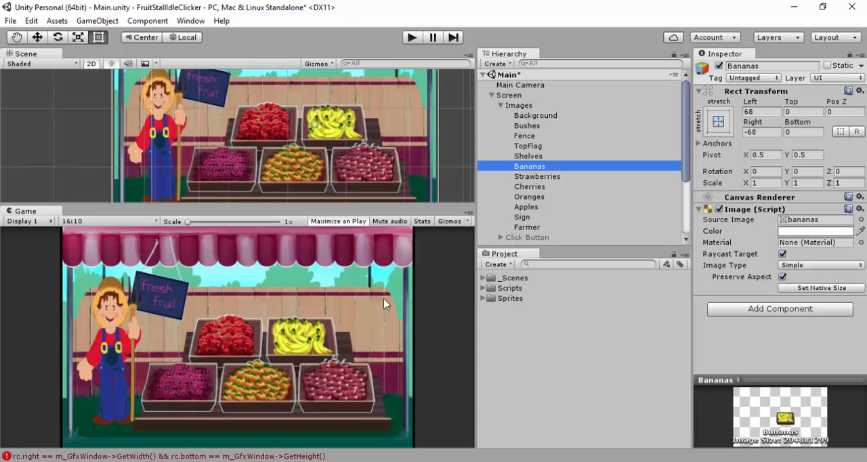
{"action": "left_click", "coordinate": [520, 106]}
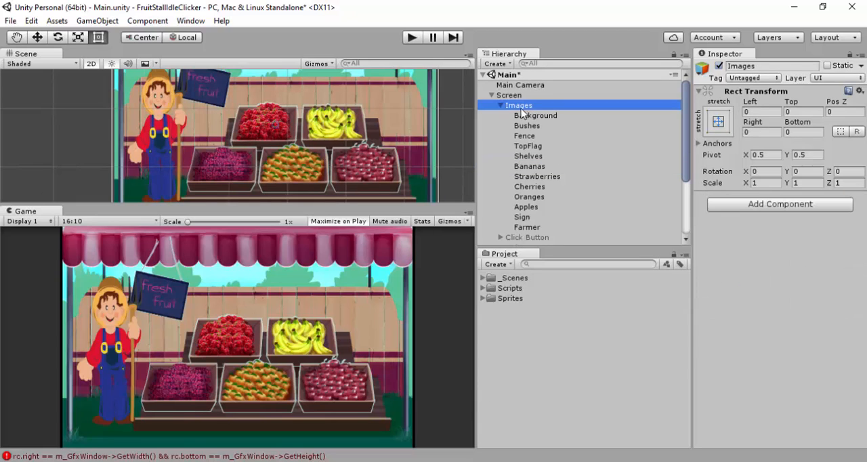
{"action": "scroll", "coordinate": [311, 166], "scroll_direction": "down", "scroll_amount": 5}
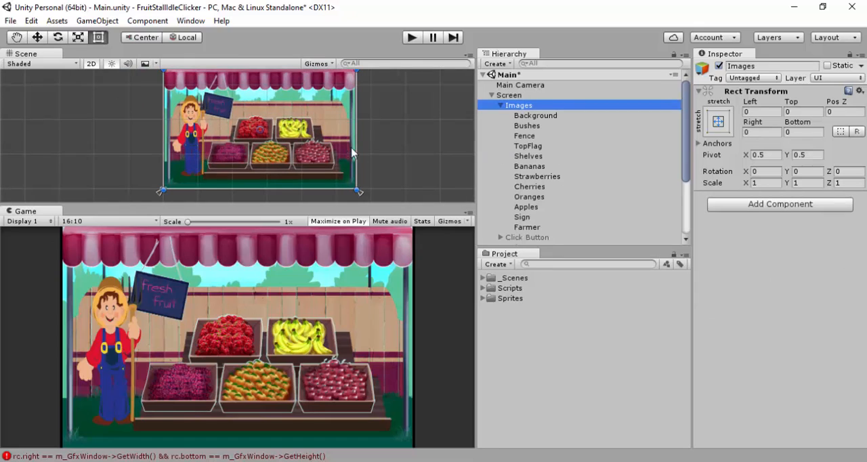
{"action": "middle_click_drag", "start_coordinate": [392, 141], "coordinate": [393, 134]}
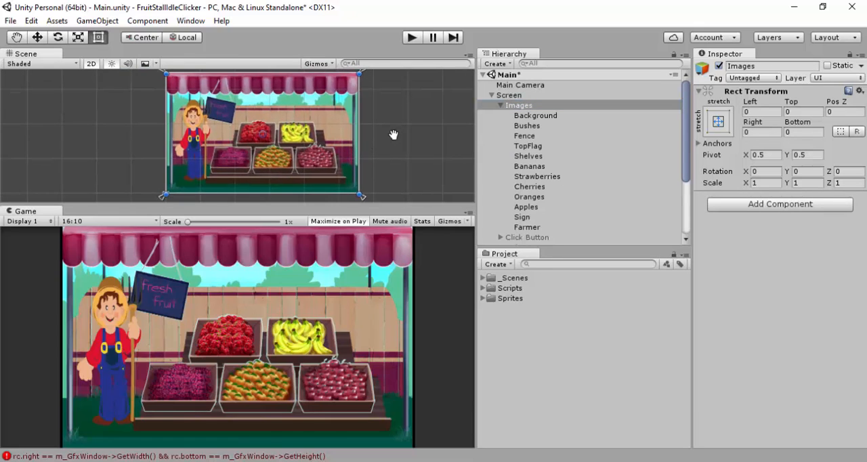